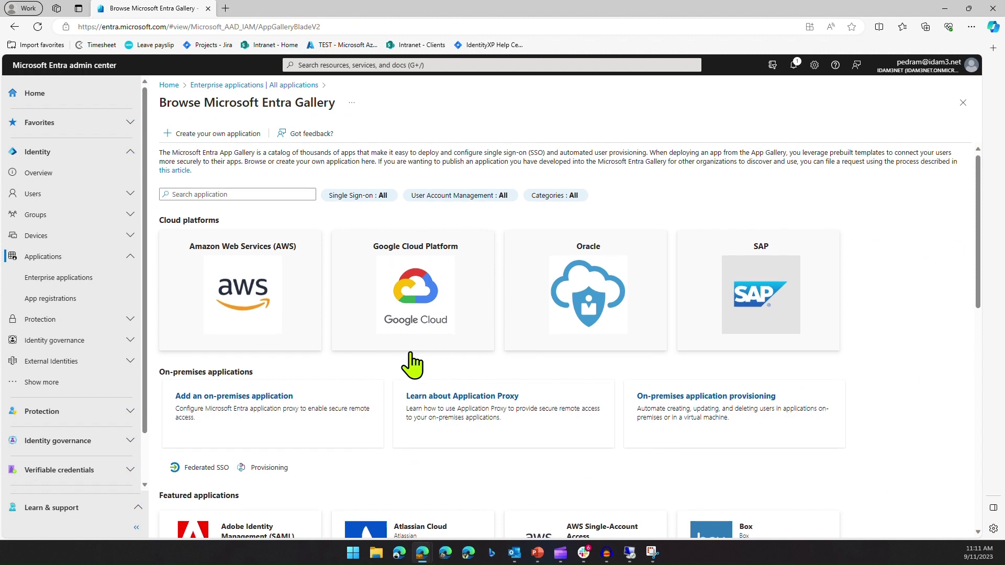
{"action": "scroll", "coordinate": [411, 367], "scroll_direction": "down", "scroll_amount": 1}
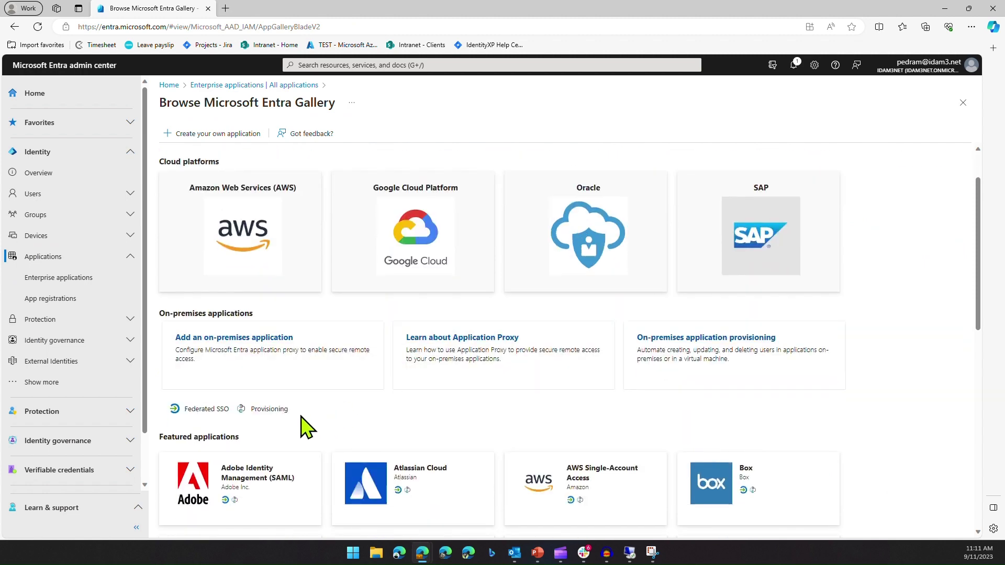
{"action": "left_click_drag", "start_coordinate": [294, 412], "coordinate": [250, 414]}
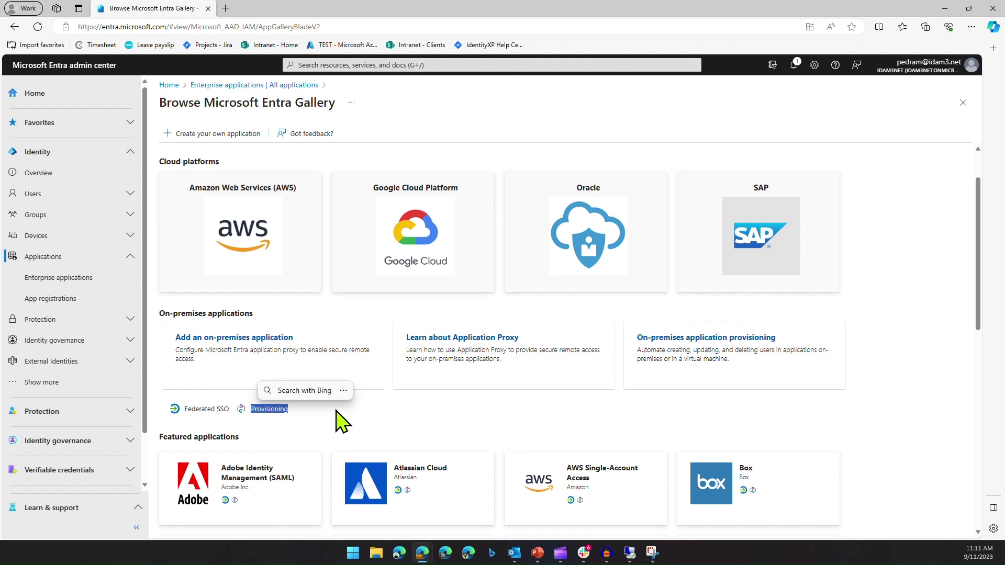
{"action": "scroll", "coordinate": [337, 419], "scroll_direction": "down", "scroll_amount": 1}
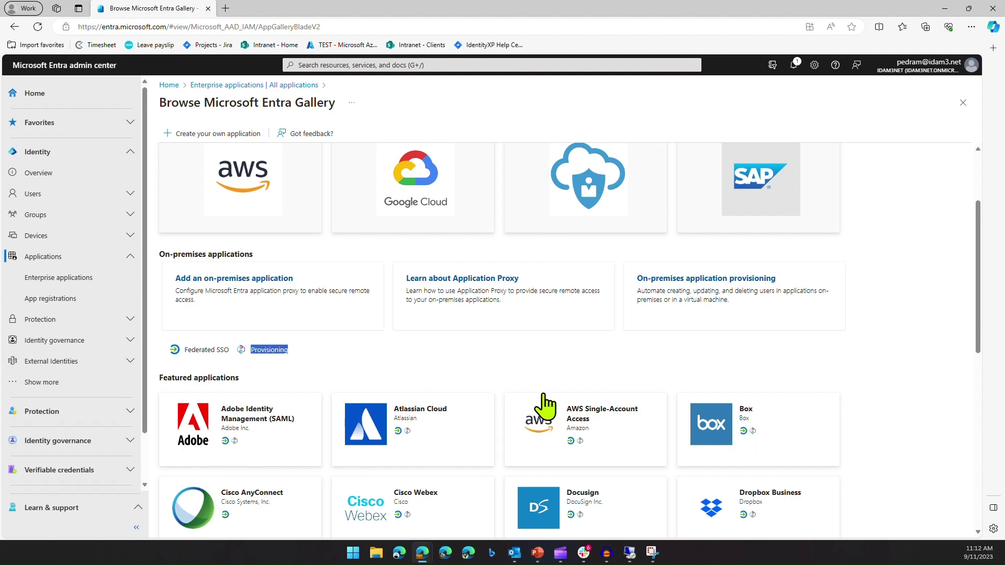
{"action": "scroll", "coordinate": [528, 400], "scroll_direction": "up", "scroll_amount": 3}
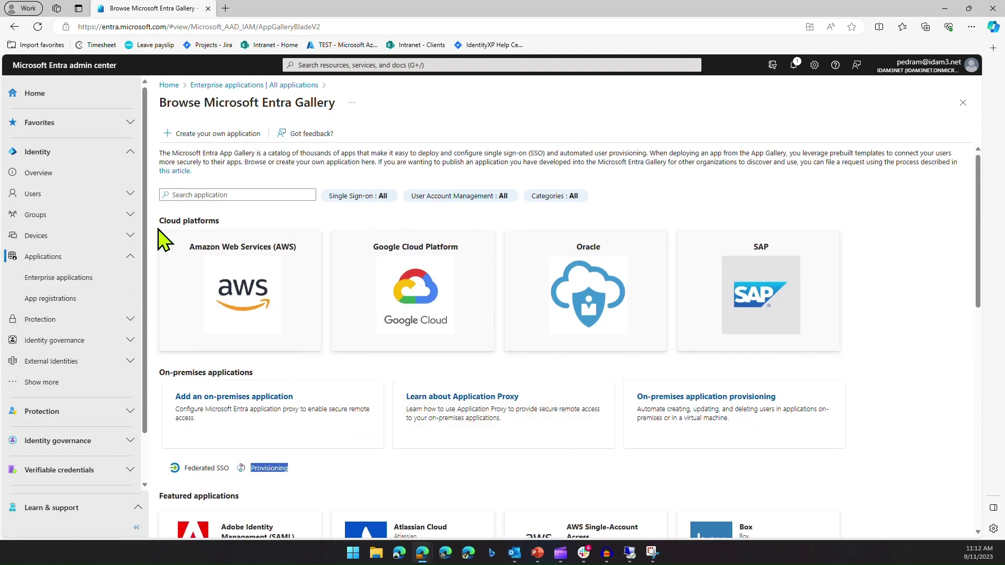
- Search the gallery for API and create the API-driven provisioning to on-premises Active Directory application, appending "- Test A" to its name
{"action": "left_click", "coordinate": [234, 195]}
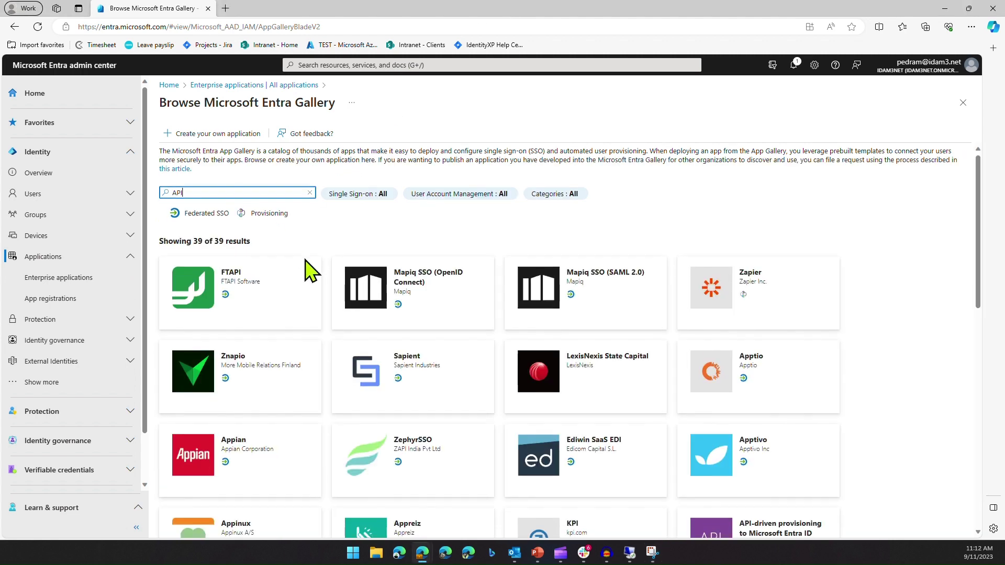
{"action": "scroll", "coordinate": [311, 271], "scroll_direction": "down", "scroll_amount": 5}
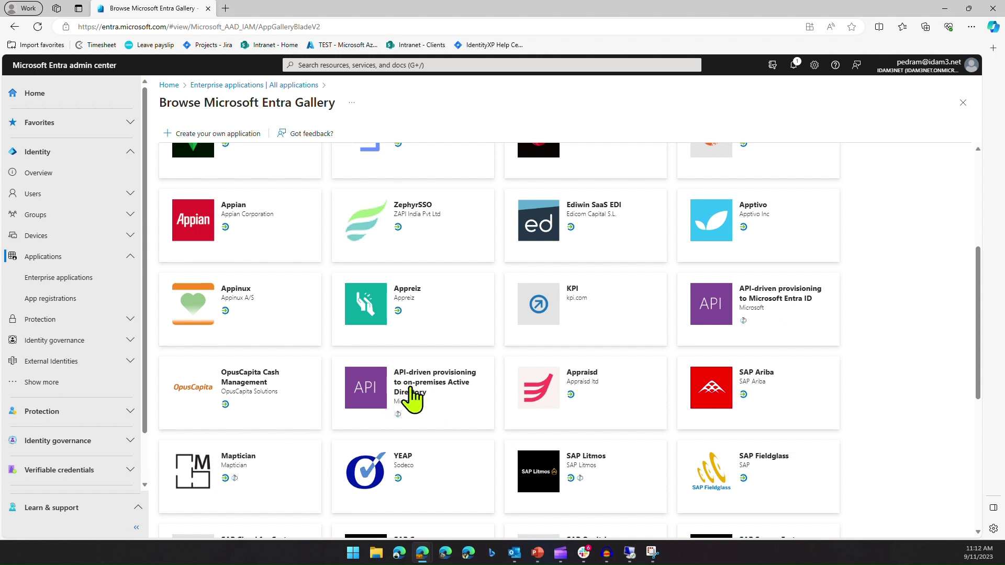
{"action": "left_click", "coordinate": [441, 387]}
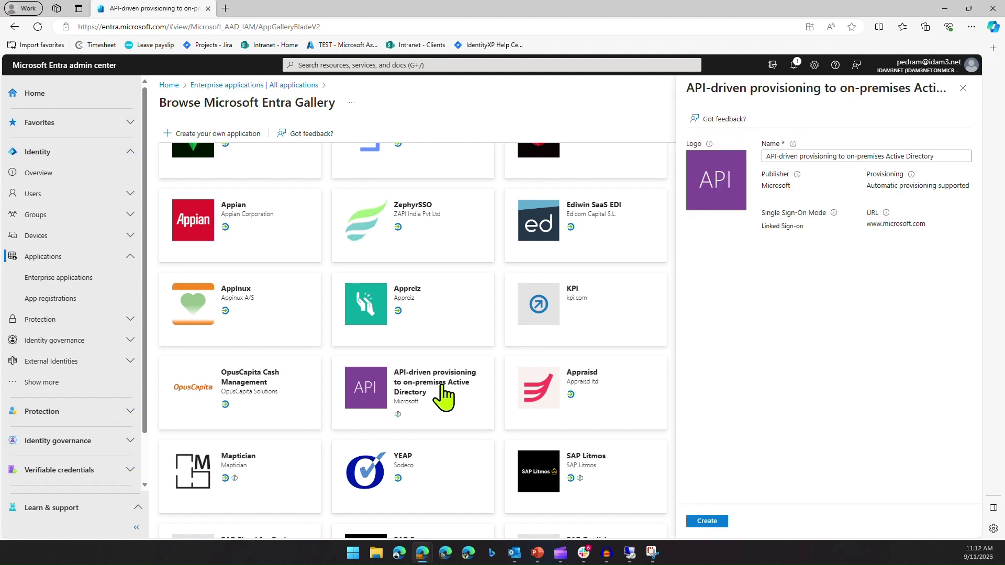
{"action": "left_click", "coordinate": [950, 156]}
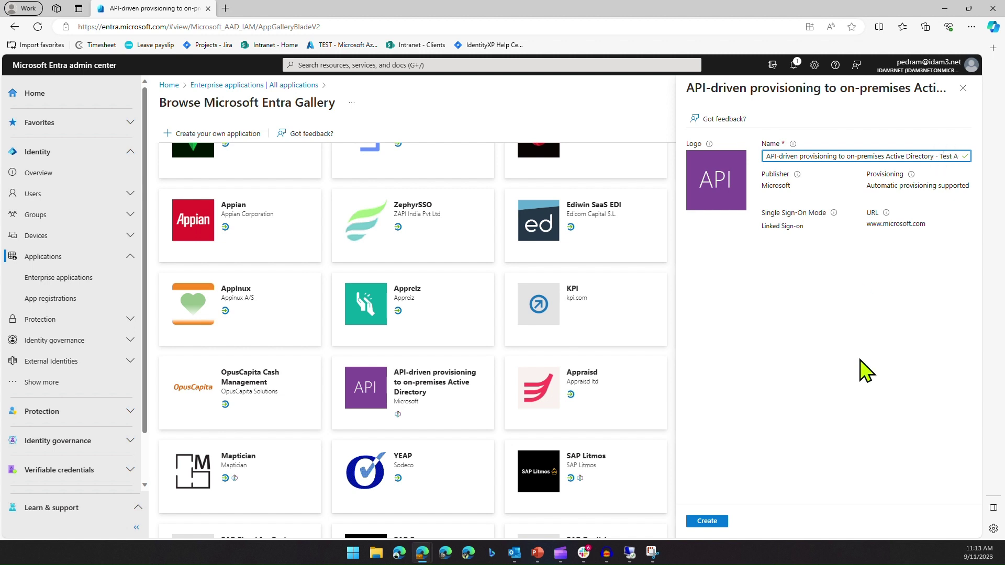
{"action": "left_click", "coordinate": [707, 521]}
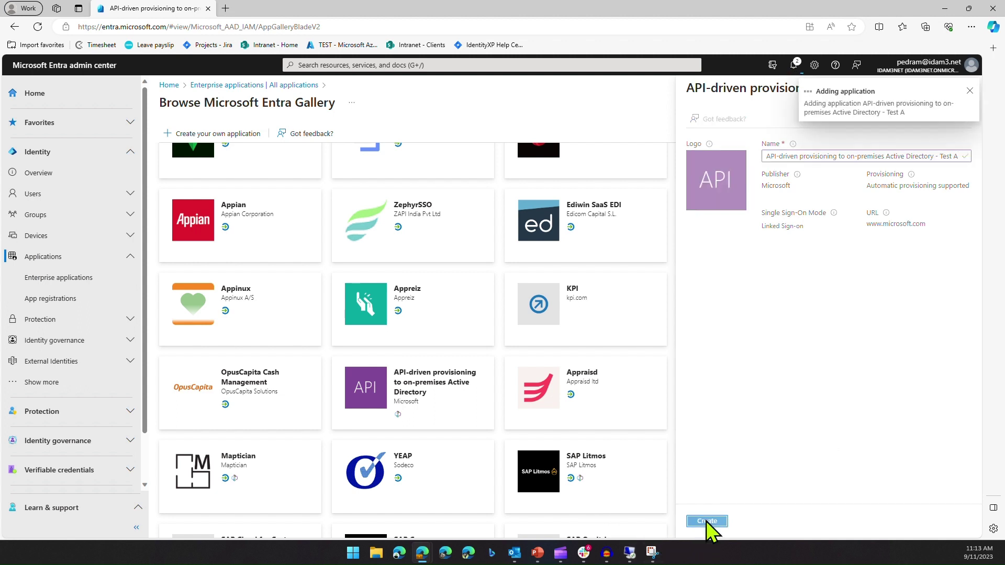
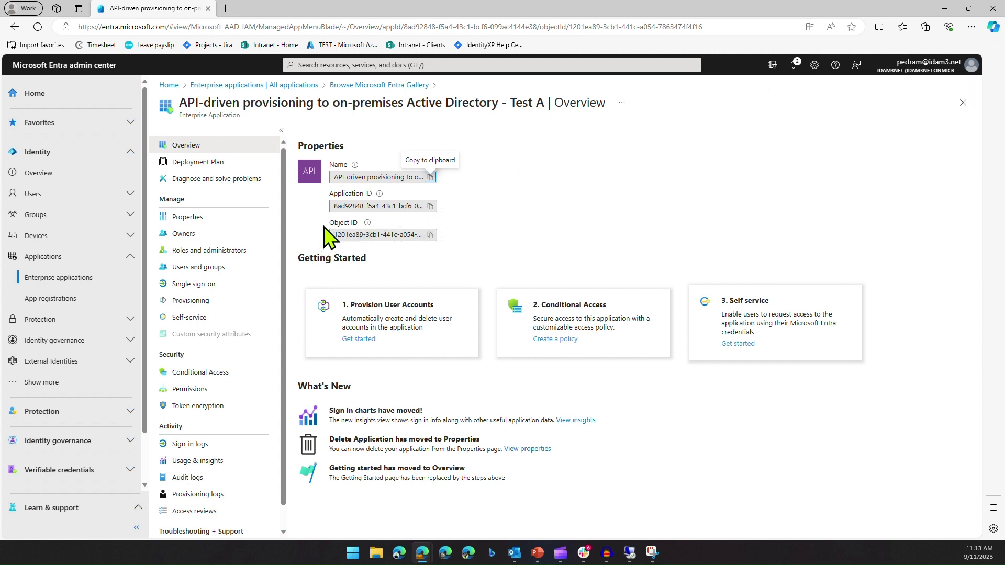
- Open the provisioning settings of the new Test A application and set the provisioning mode to Automatic
{"action": "mouse_move", "coordinate": [361, 227]}
{"action": "left_click", "coordinate": [212, 300]}
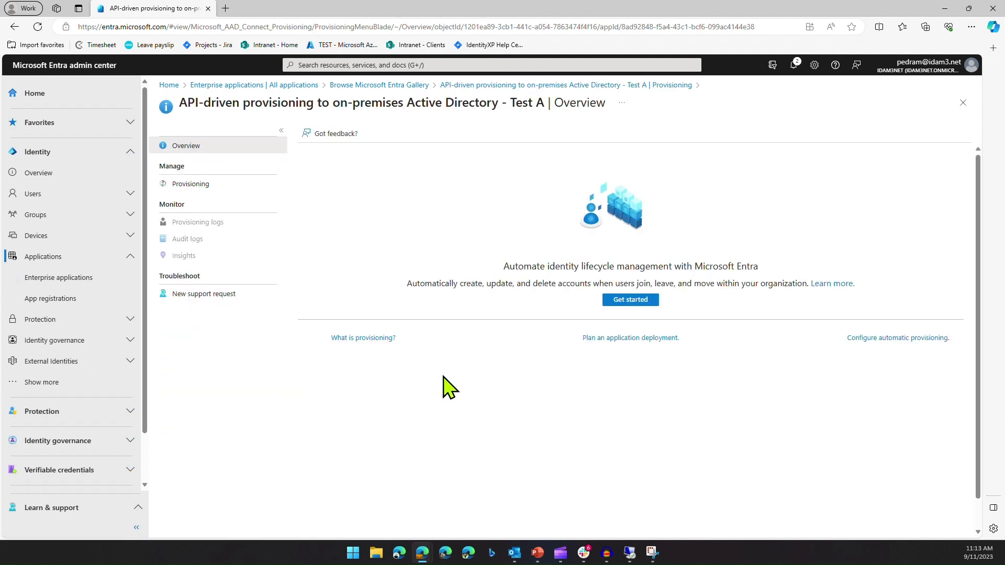
{"action": "left_click", "coordinate": [204, 186]}
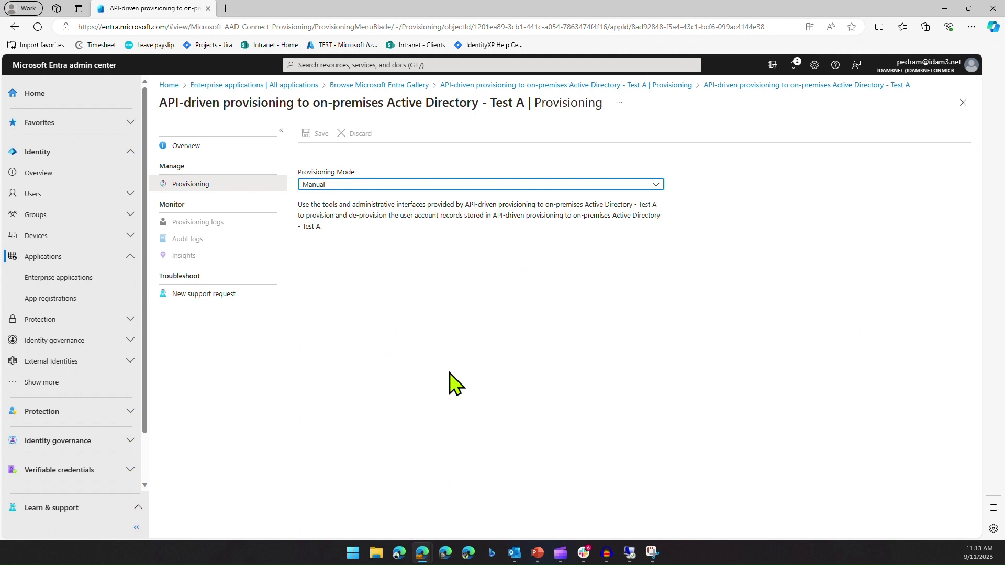
{"action": "left_click", "coordinate": [436, 188]}
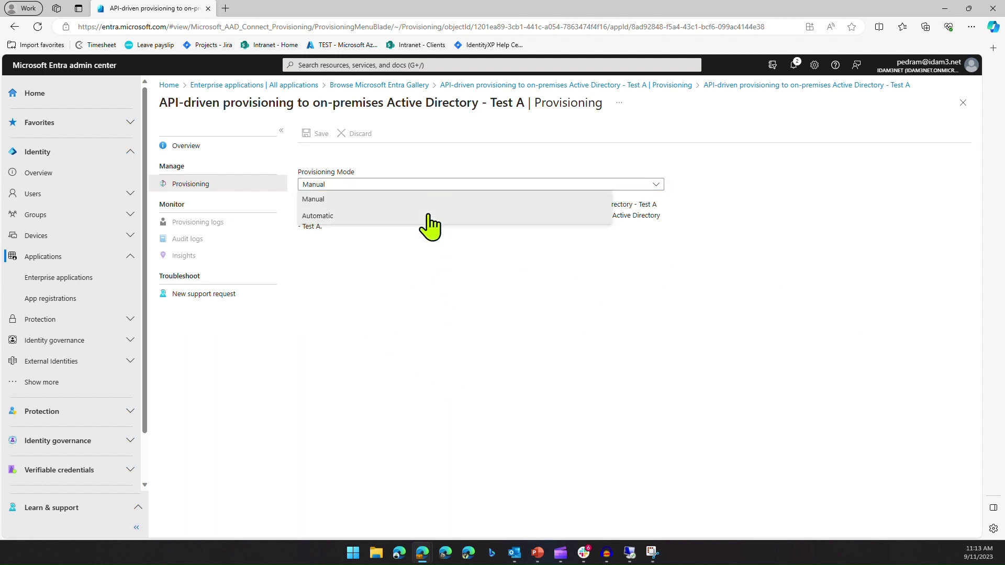
{"action": "left_click", "coordinate": [428, 216]}
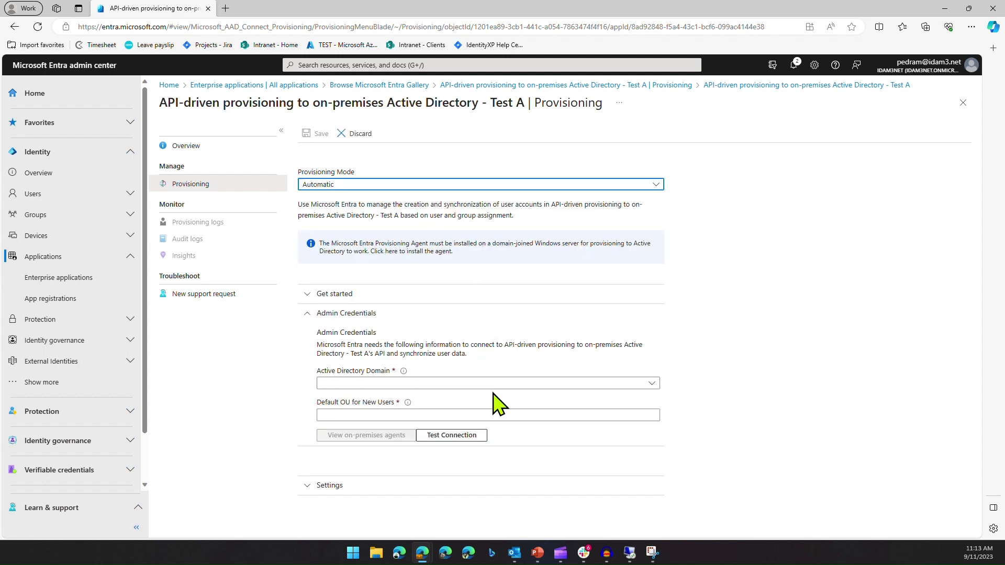
- Expand the Get started section, check the domain in Active Directory Users and Computers, and choose idam3net.local as the Active Directory domain
{"action": "left_click", "coordinate": [314, 296]}
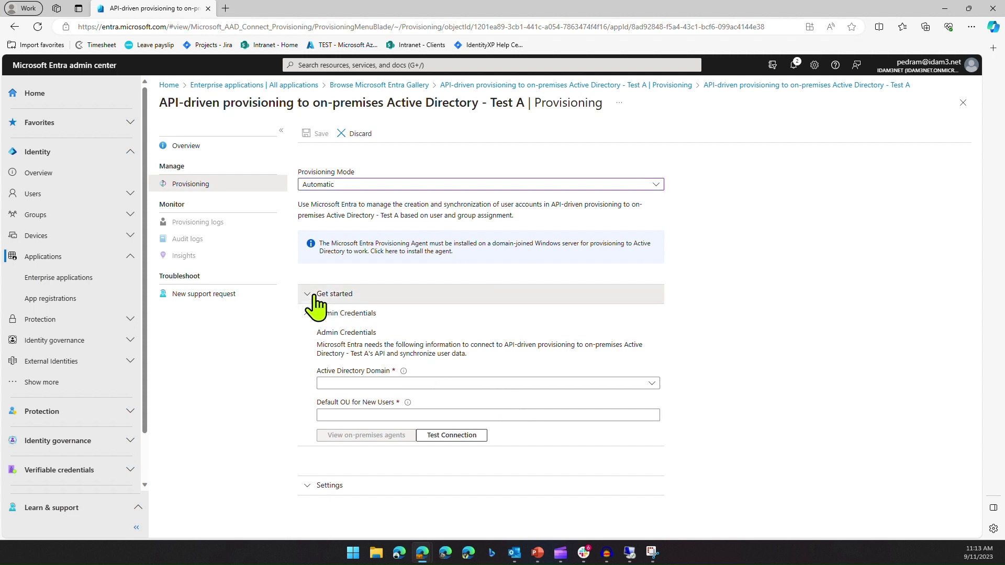
{"action": "left_click", "coordinate": [315, 297]}
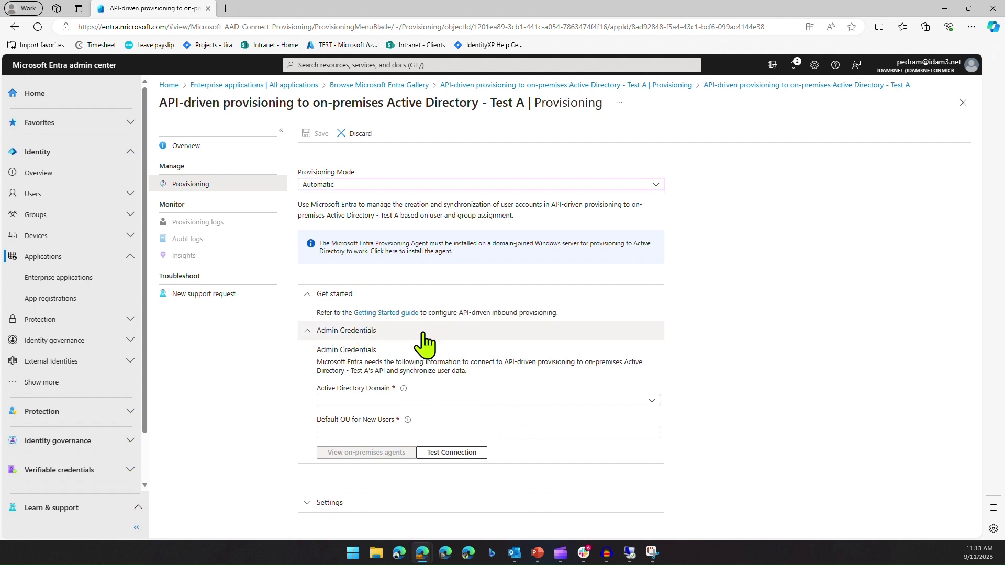
{"action": "left_click", "coordinate": [652, 402]}
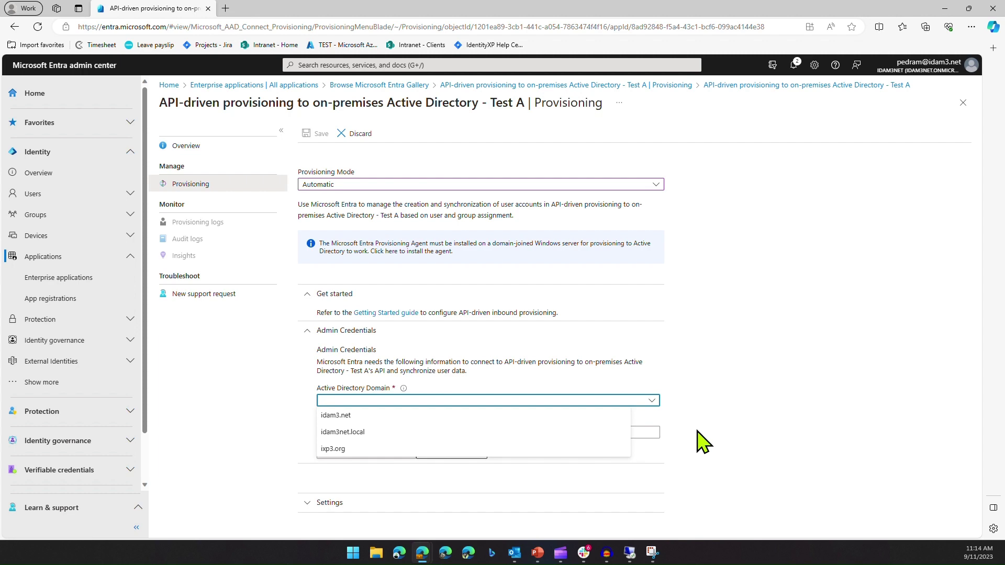
{"action": "left_click", "coordinate": [631, 556]}
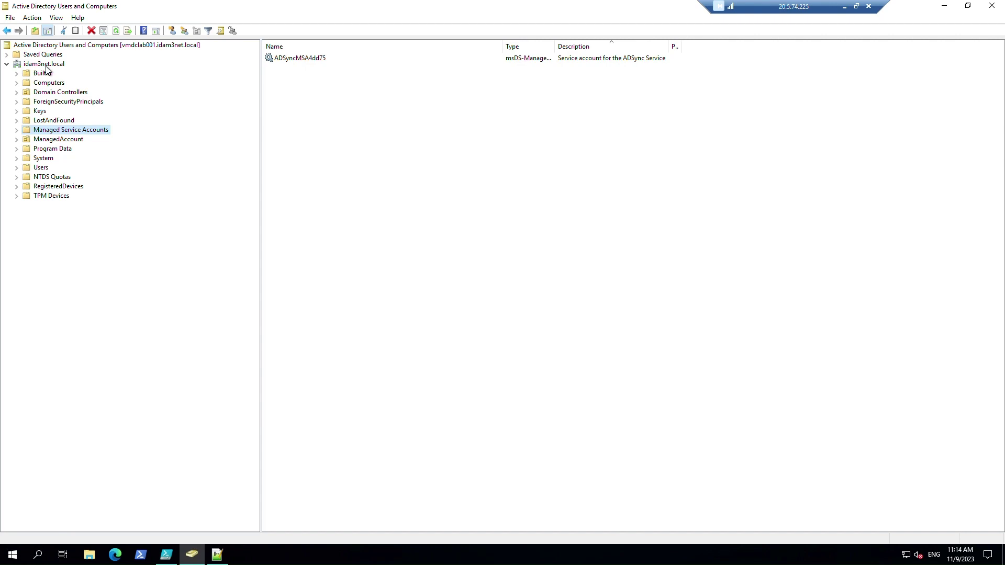
{"action": "left_click", "coordinate": [944, 7]}
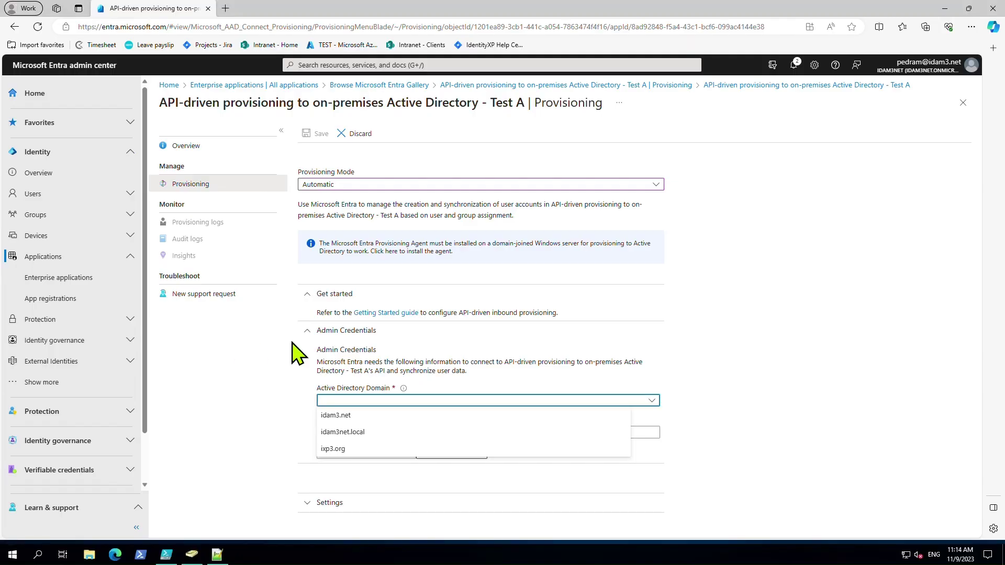
{"action": "left_click", "coordinate": [386, 433]}
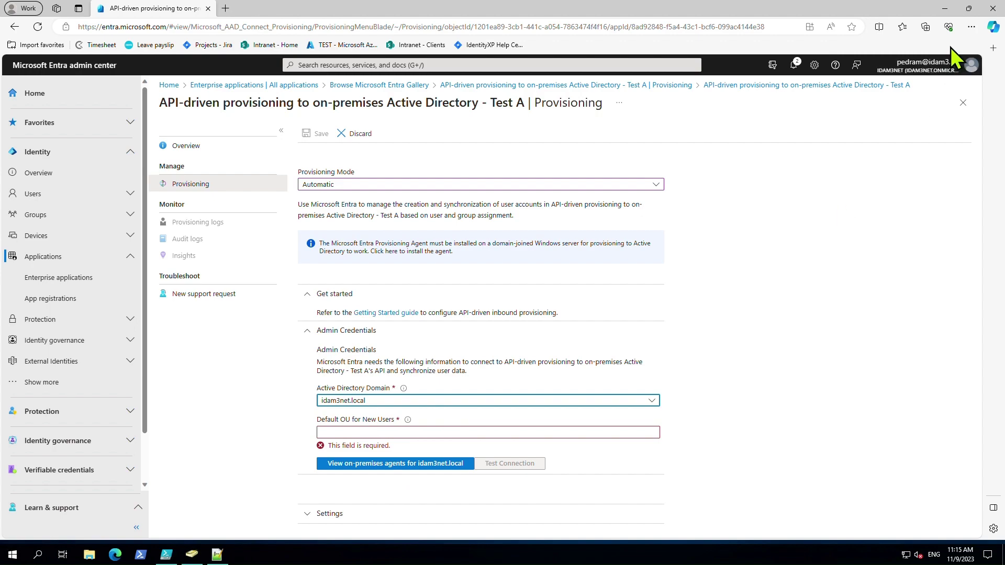
- Switch to Active Directory Users and Computers and open the properties of the API Users OU under ManagedAccount
{"action": "key", "text": "super+d"}
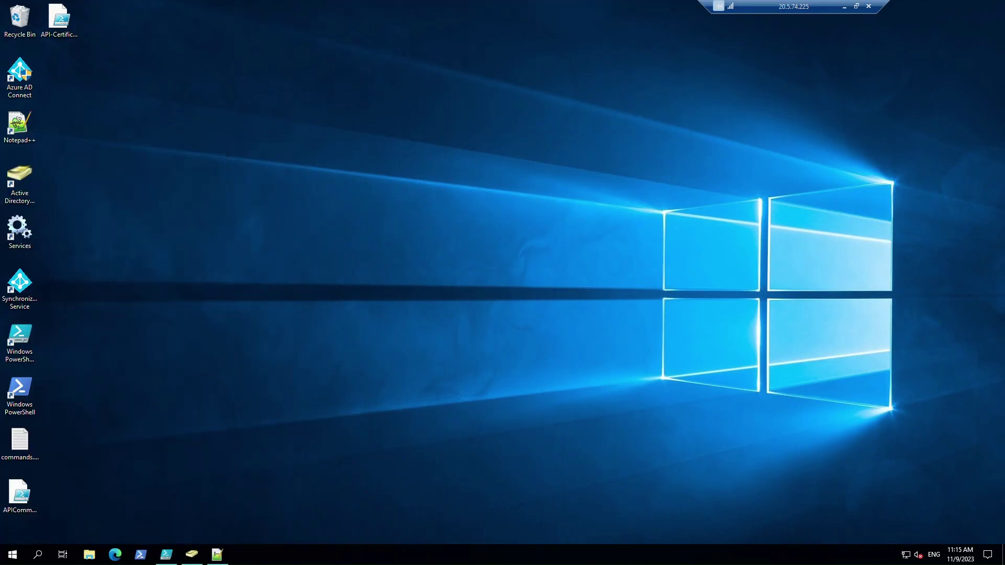
{"action": "left_click", "coordinate": [191, 555]}
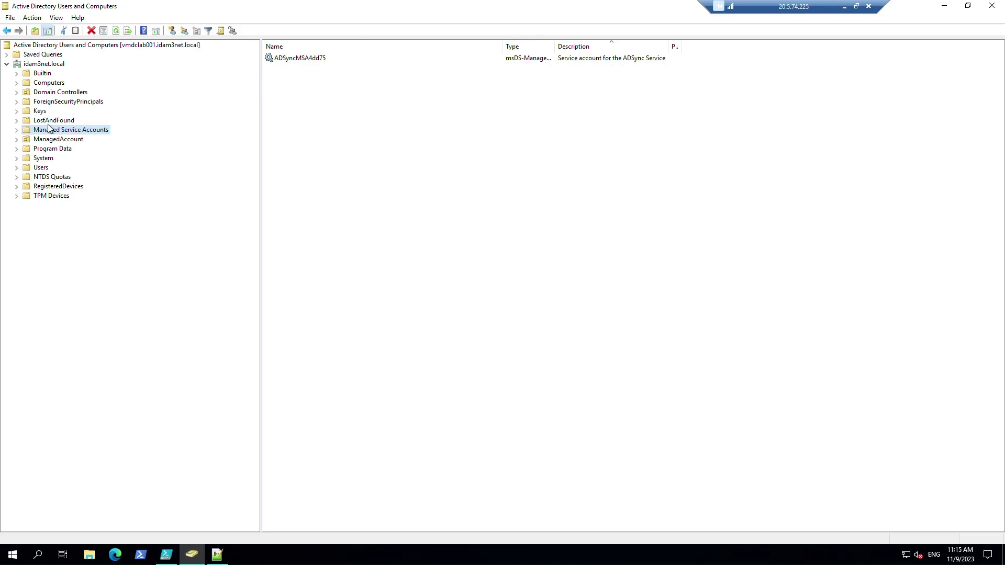
{"action": "double_click", "coordinate": [65, 140]}
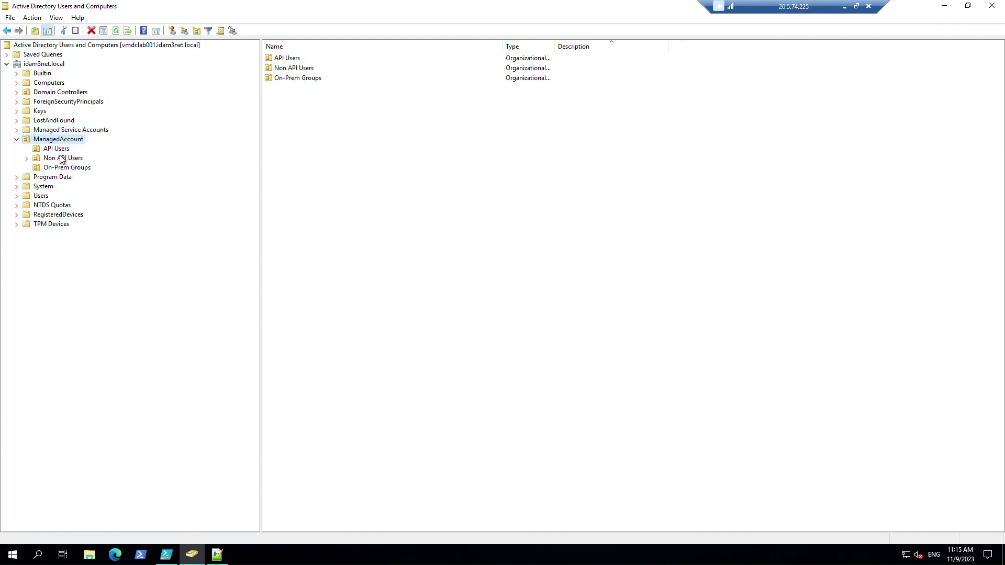
{"action": "left_click", "coordinate": [62, 150]}
{"action": "right_click", "coordinate": [63, 150]}
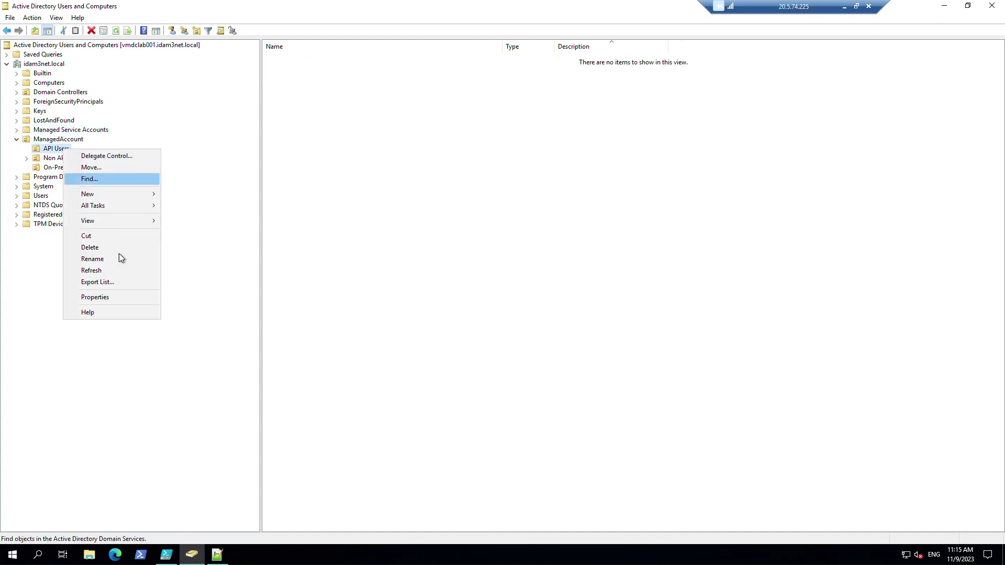
{"action": "left_click", "coordinate": [126, 297]}
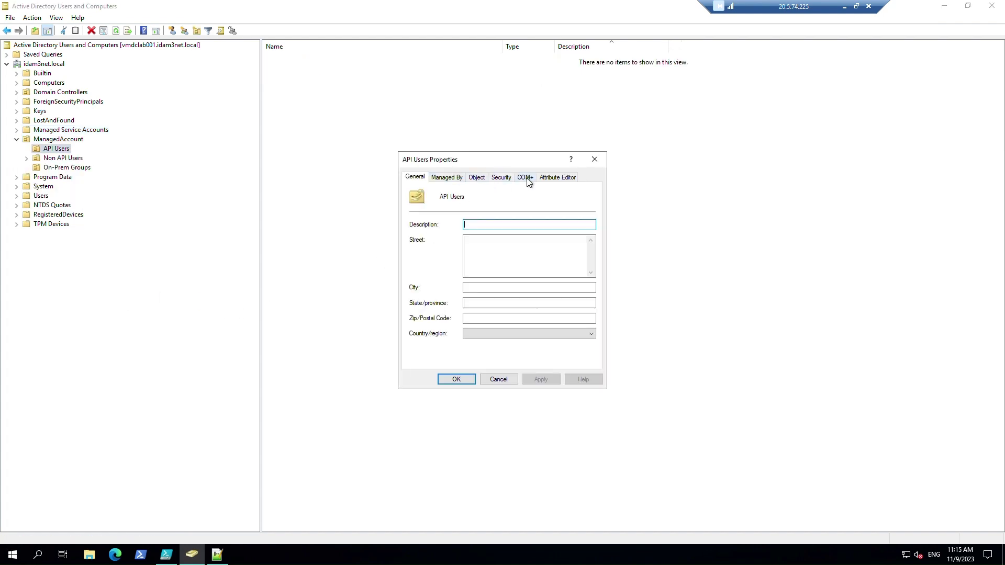
- Copy the distinguishedName attribute value of the API Users OU
{"action": "left_click", "coordinate": [556, 177]}
{"action": "left_click", "coordinate": [507, 260]}
{"action": "scroll", "coordinate": [507, 260], "scroll_direction": "down", "scroll_amount": 5}
{"action": "left_click", "coordinate": [507, 256]}
{"action": "double_click", "coordinate": [518, 279]}
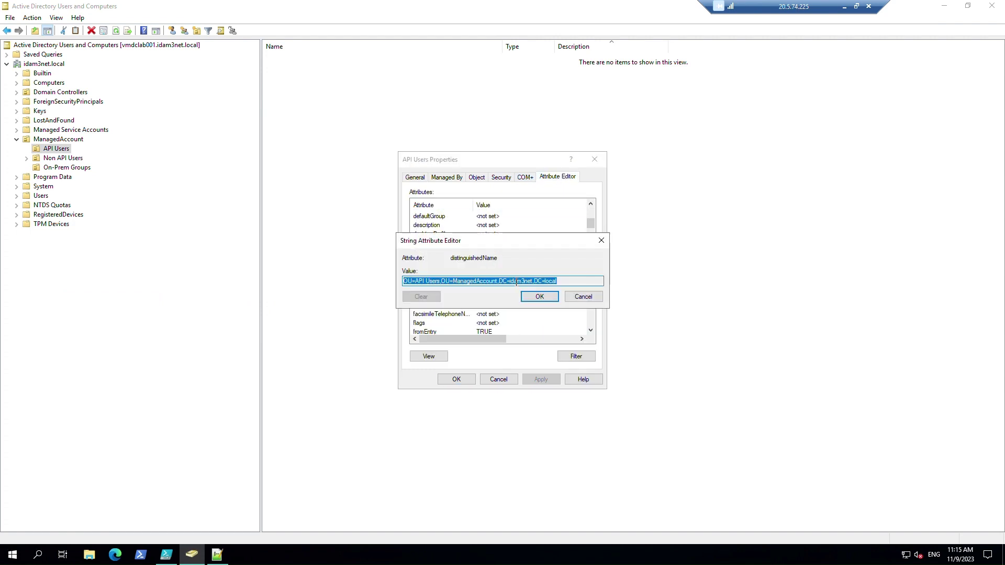
{"action": "right_click", "coordinate": [522, 281]}
{"action": "left_click", "coordinate": [546, 315]}
- Switch back to the Entra admin center and set the default OU for new users to OU=API Users,OU=ManagedAccount,DC=idam3net,DC=local
{"action": "key", "text": "alt+Tab"}
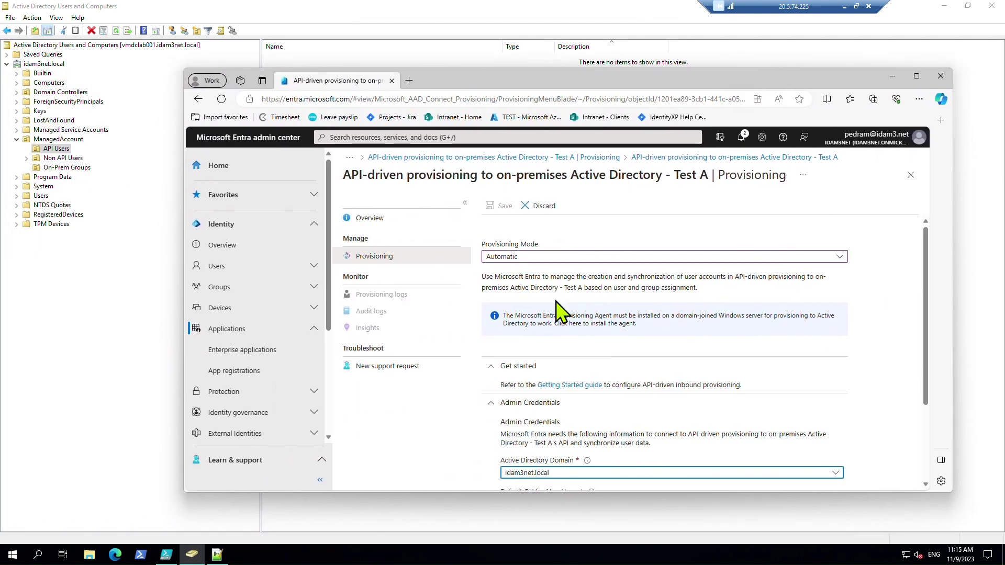
{"action": "scroll", "coordinate": [584, 432], "scroll_direction": "down", "scroll_amount": 2}
{"action": "left_click", "coordinate": [583, 421]}
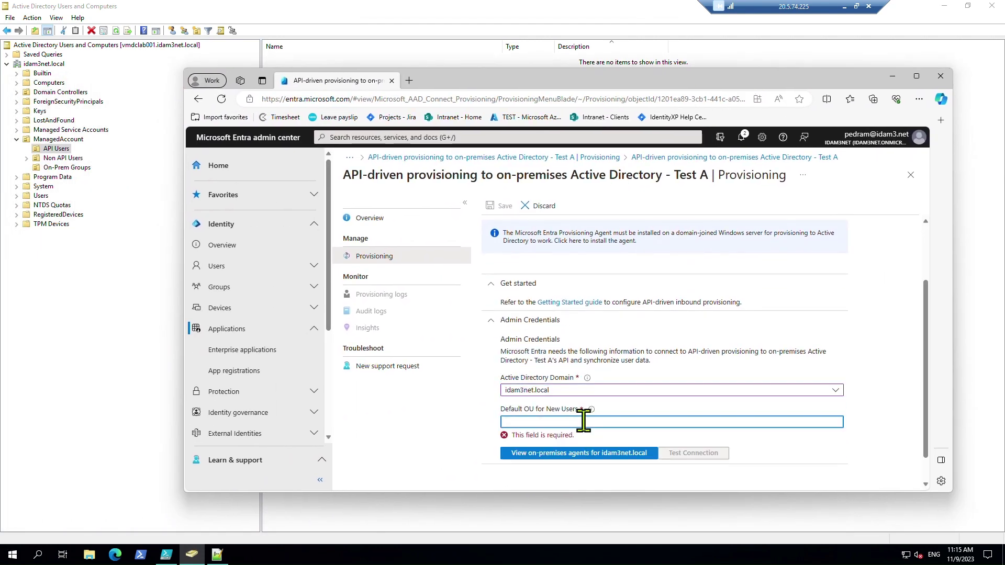
{"action": "key", "text": "ctrl+v"}
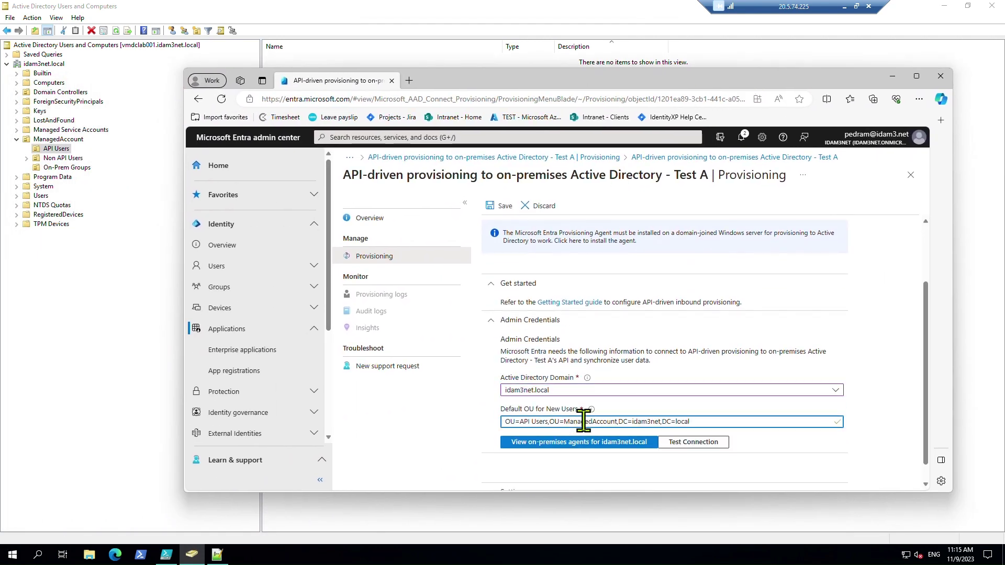
- View the on-premises provisioning agents for idam3net.local and download the on-premises agent
{"action": "left_click", "coordinate": [582, 443]}
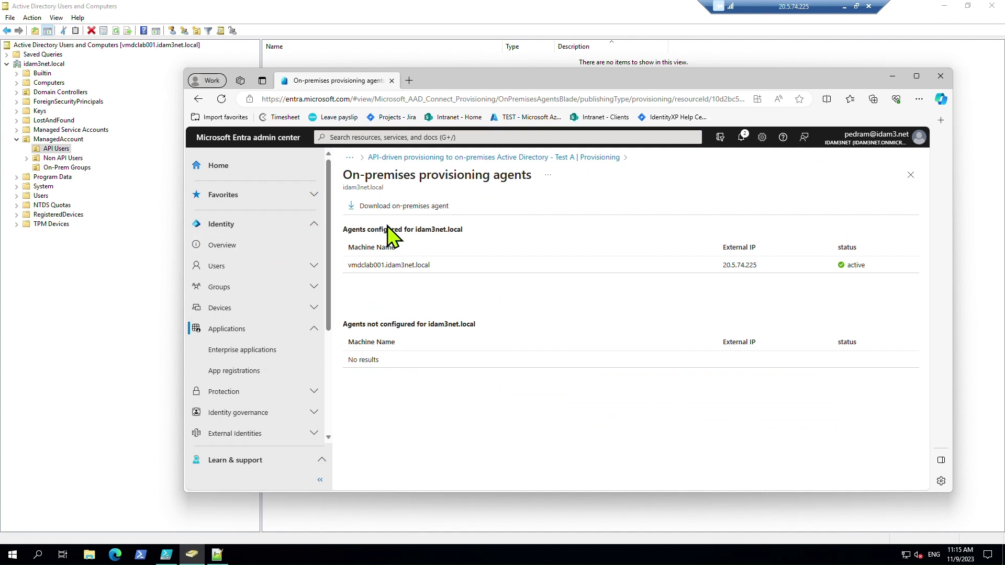
{"action": "left_click", "coordinate": [416, 207]}
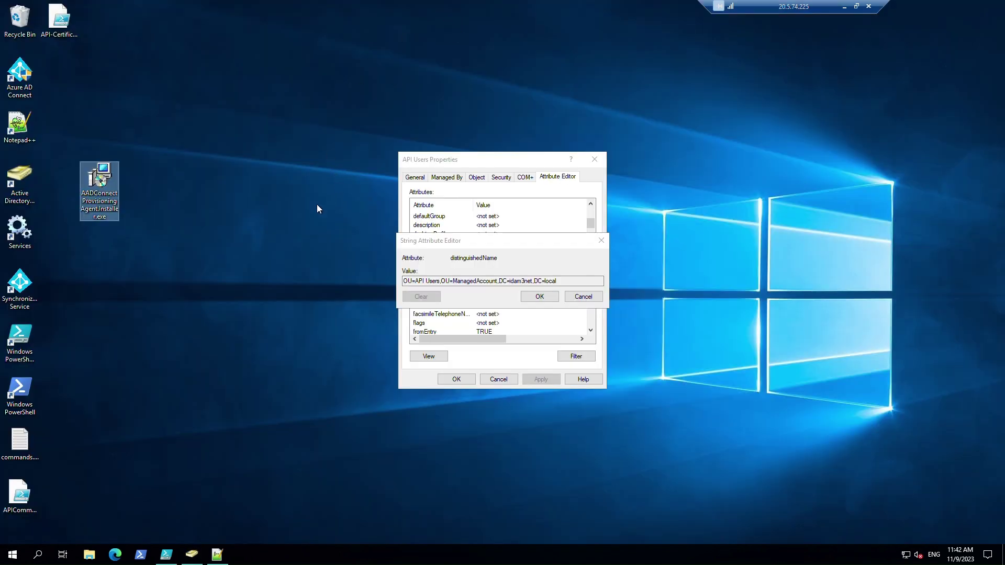
- Run the AADConnectProvisioningAgent installer on the server, accept its license terms, start the installation and allow it to change the device
{"action": "double_click", "coordinate": [105, 215]}
{"action": "left_click", "coordinate": [390, 324]}
{"action": "left_click", "coordinate": [569, 338]}
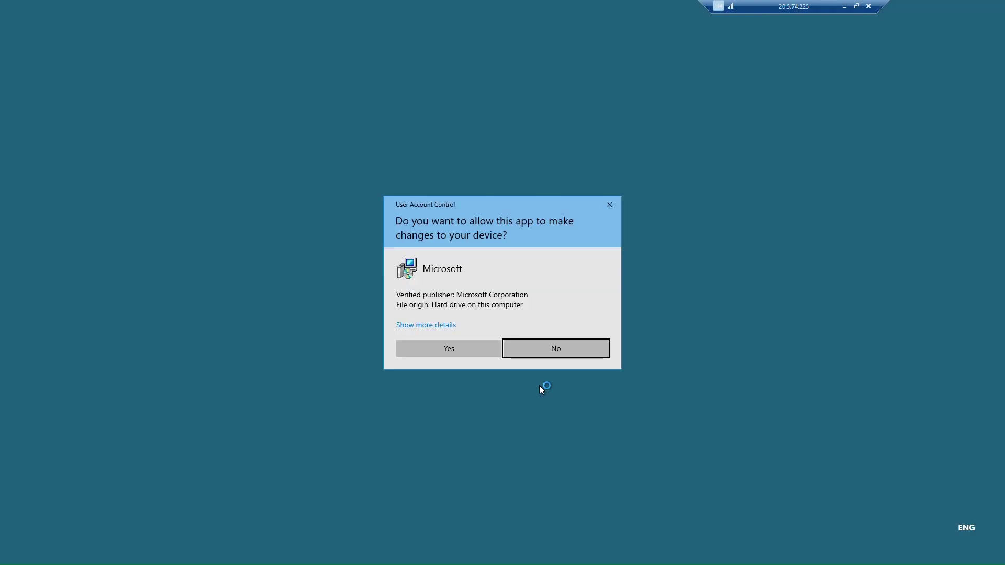
{"action": "left_click", "coordinate": [449, 347]}
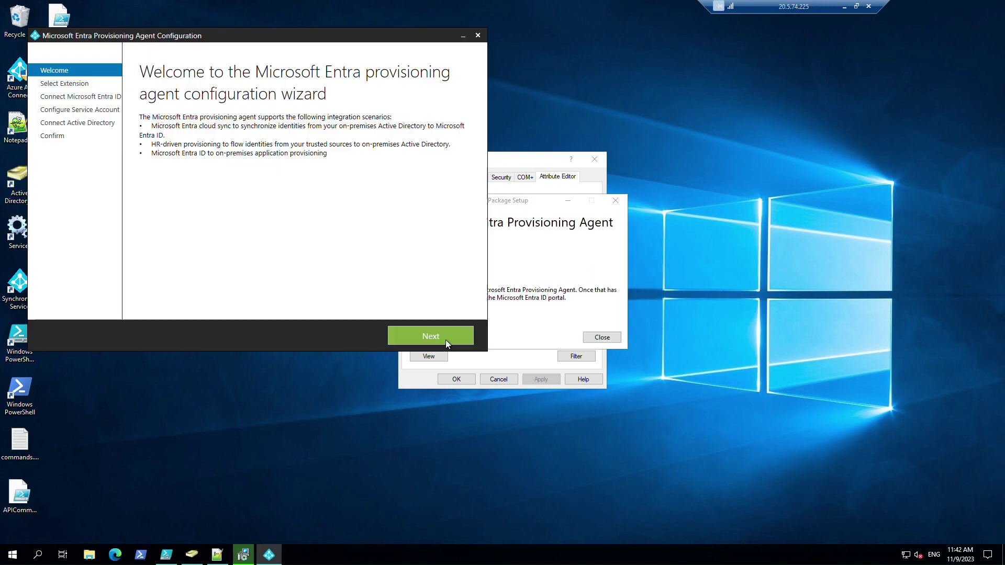
- Proceed past the agent configuration wizard's welcome page and select the HR-driven provisioning (Workday and SuccessFactors) / Microsoft Entra Cloud Sync extension
{"action": "left_click", "coordinate": [446, 340]}
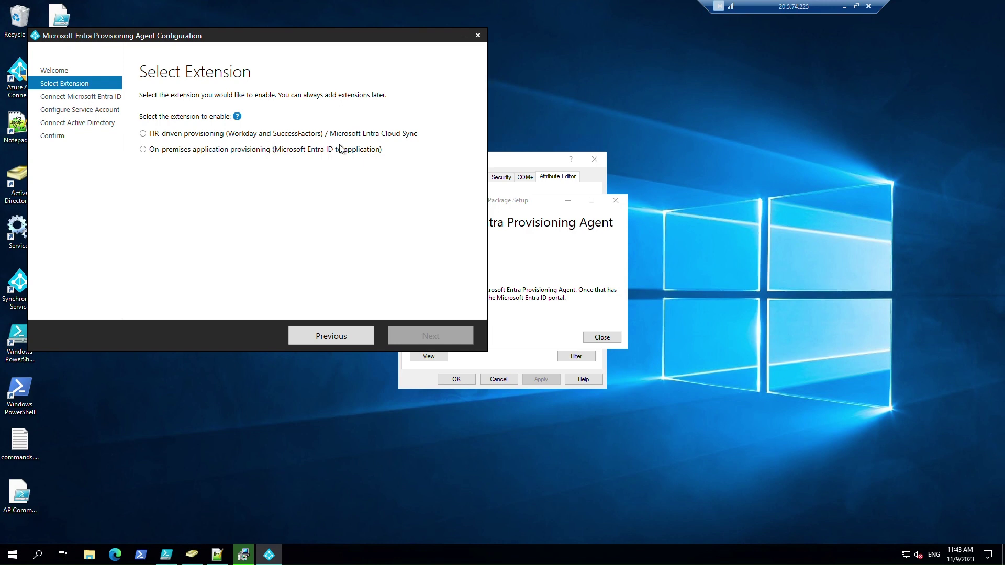
{"action": "mouse_move", "coordinate": [235, 120]}
{"action": "left_click", "coordinate": [143, 134]}
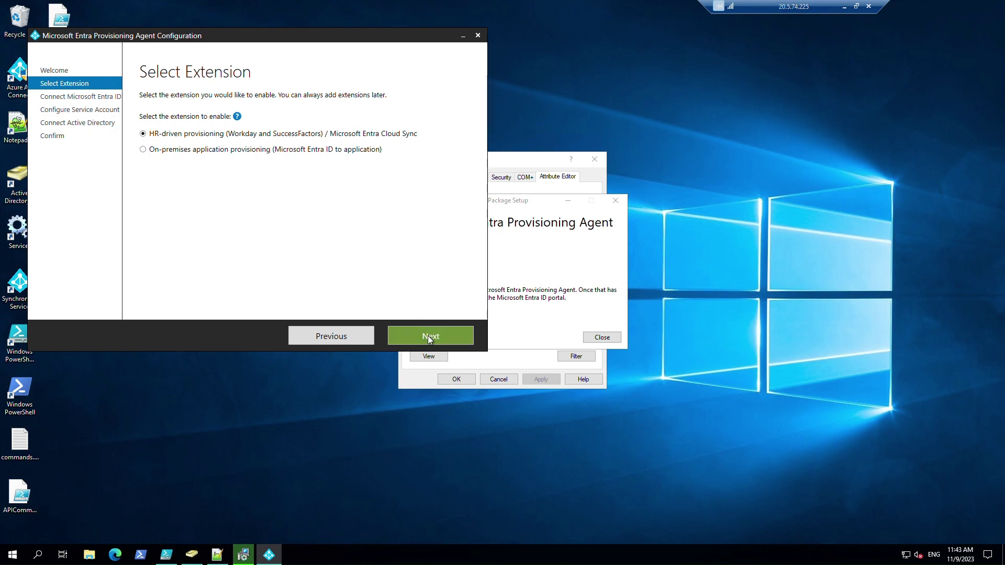
- Connect the agent to Microsoft Entra ID by choosing the administrator account and entering the account password
{"action": "left_click", "coordinate": [428, 335]}
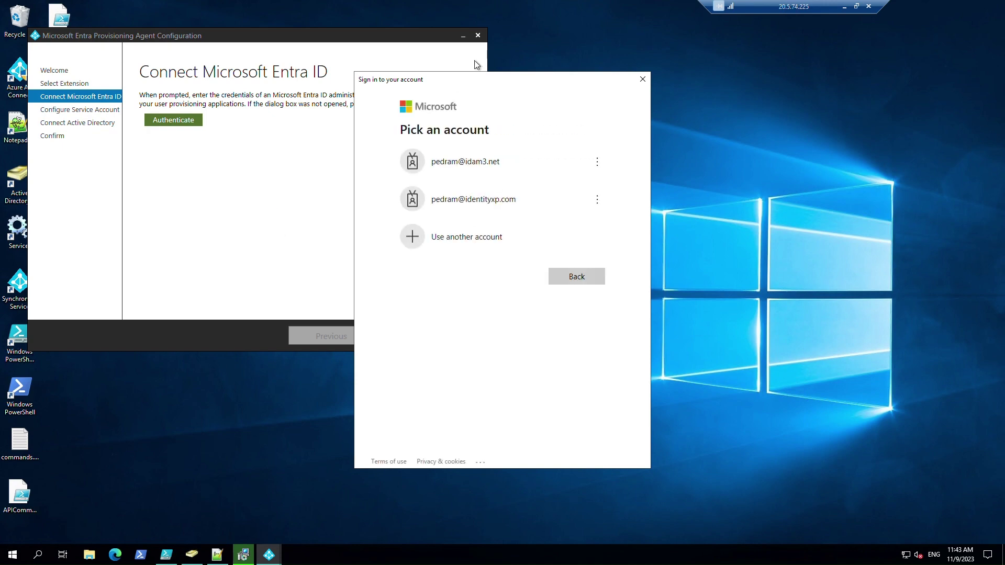
{"action": "left_click", "coordinate": [479, 165]}
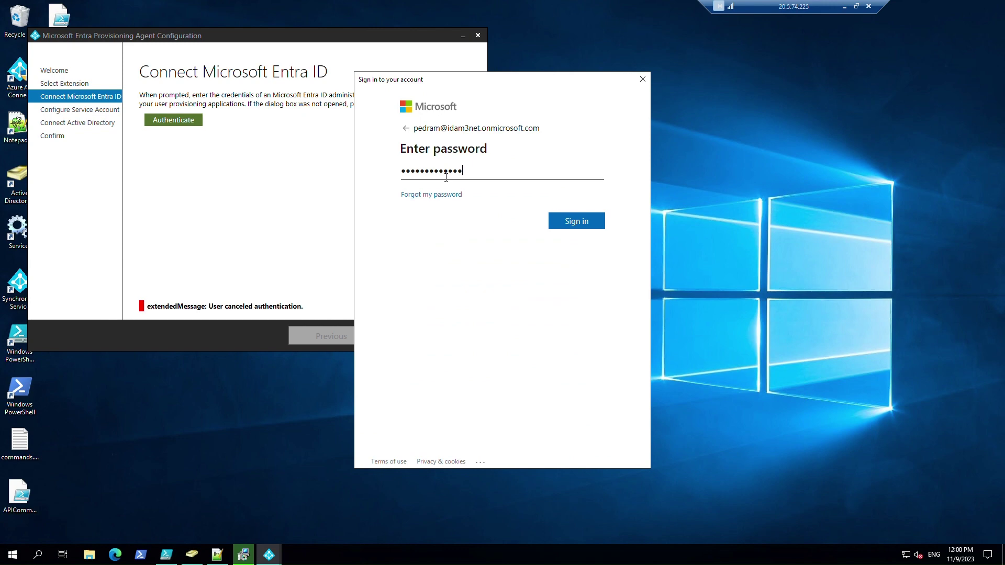
{"action": "type", "text": "••"}
{"action": "key", "text": "Return"}
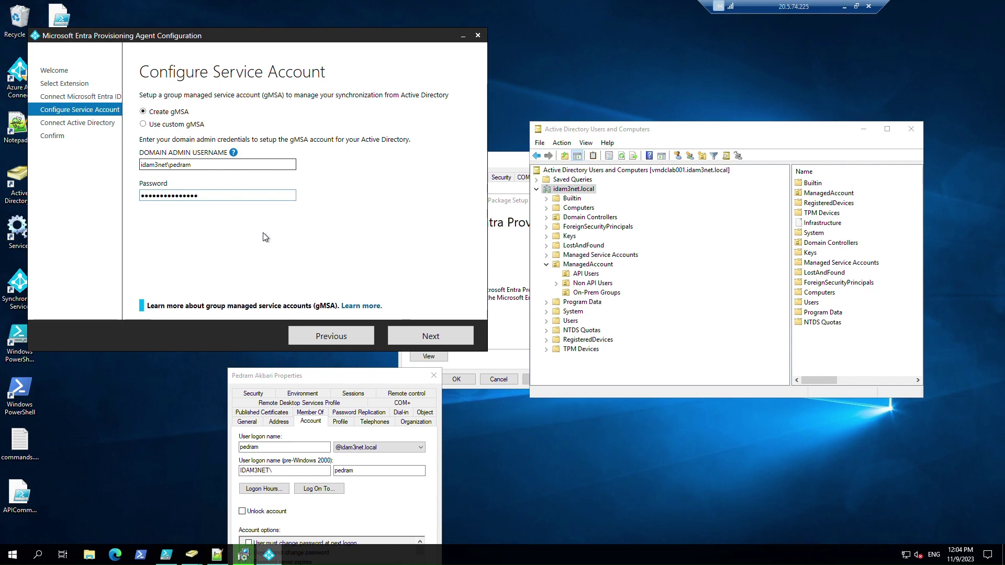
- Proceed with Create gMSA and the configured domain idam3net.local, close the user's properties, and confirm the agent configuration
{"action": "left_click", "coordinate": [424, 338]}
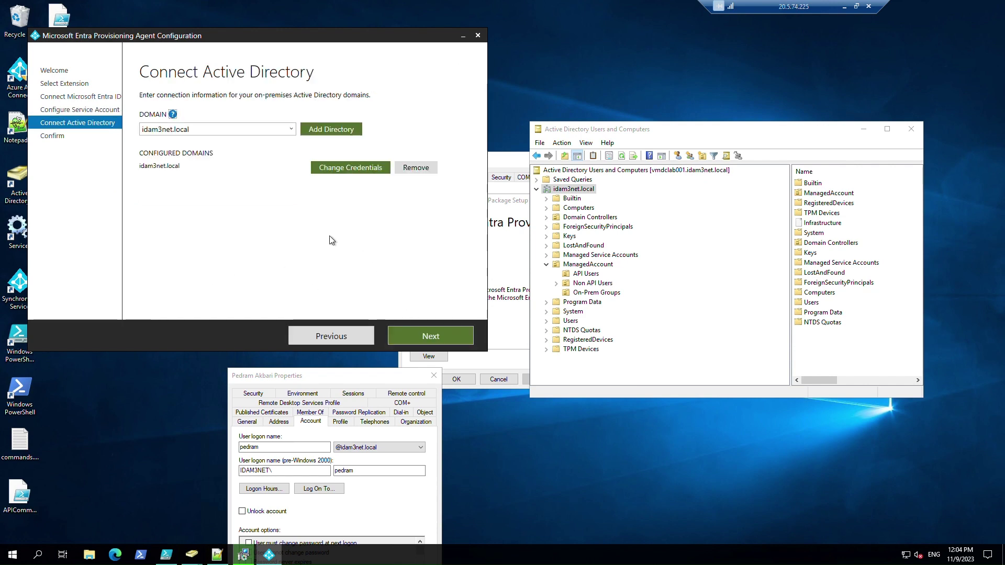
{"action": "left_click", "coordinate": [434, 375]}
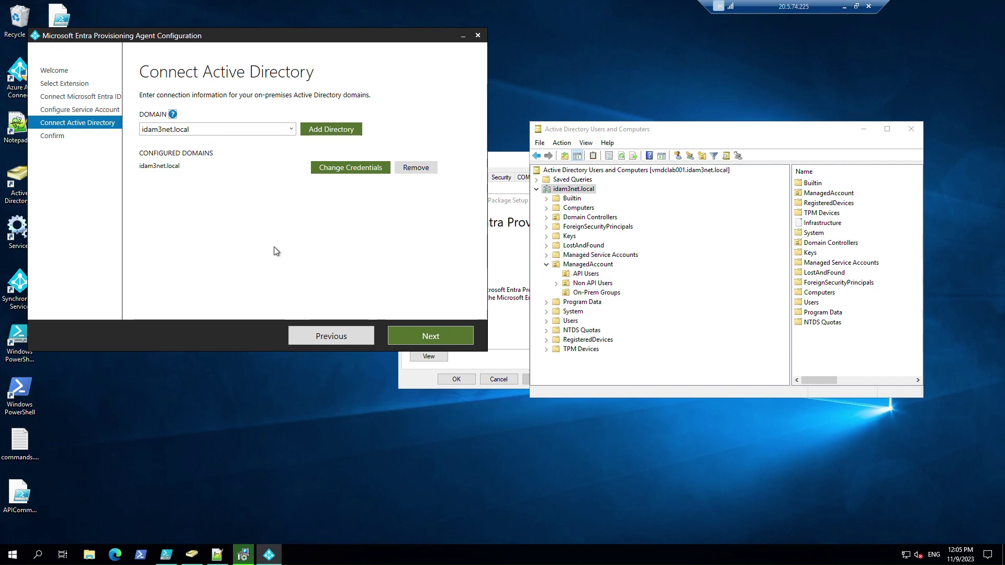
{"action": "left_click", "coordinate": [434, 335]}
{"action": "left_click", "coordinate": [343, 336]}
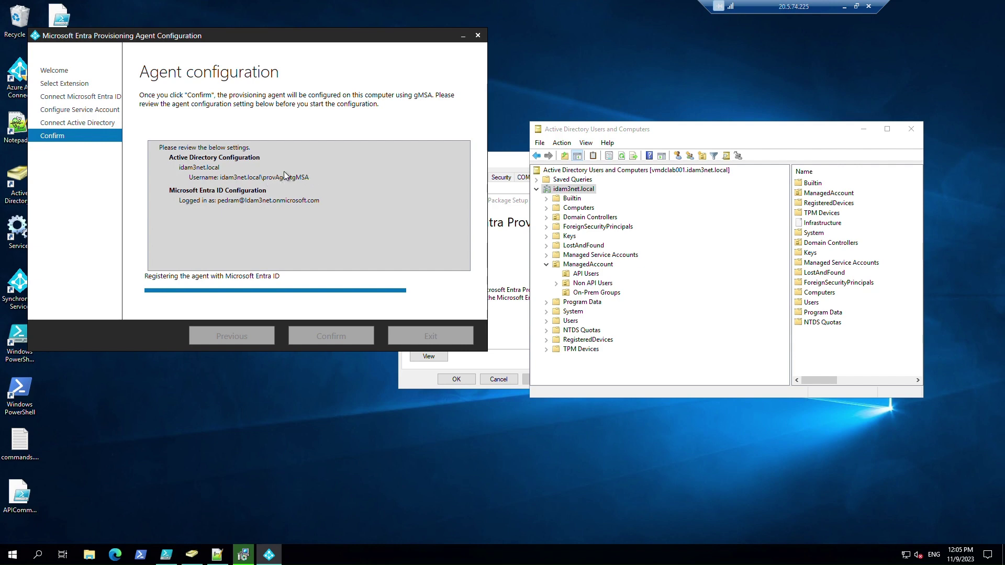
- Refresh Managed Service Accounts in Active Directory and inspect the created and modified dates of provAgentgMSA
{"action": "left_click", "coordinate": [597, 255]}
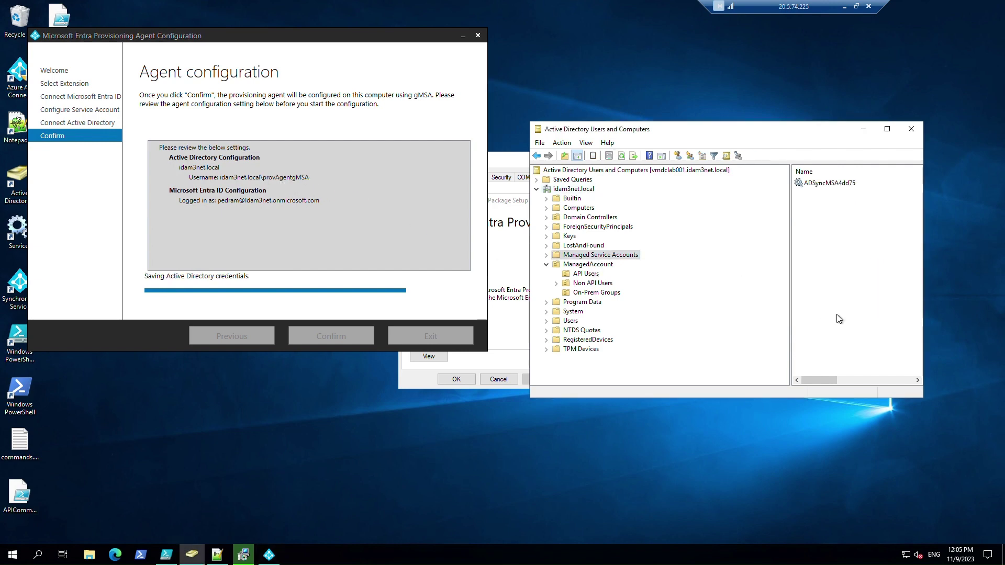
{"action": "right_click", "coordinate": [818, 185]}
{"action": "left_click", "coordinate": [873, 284]}
{"action": "left_click_drag", "start_coordinate": [551, 178], "coordinate": [706, 170]}
{"action": "left_click", "coordinate": [608, 182]}
{"action": "left_click", "coordinate": [693, 253]}
{"action": "left_click_drag", "start_coordinate": [693, 253], "coordinate": [622, 253]}
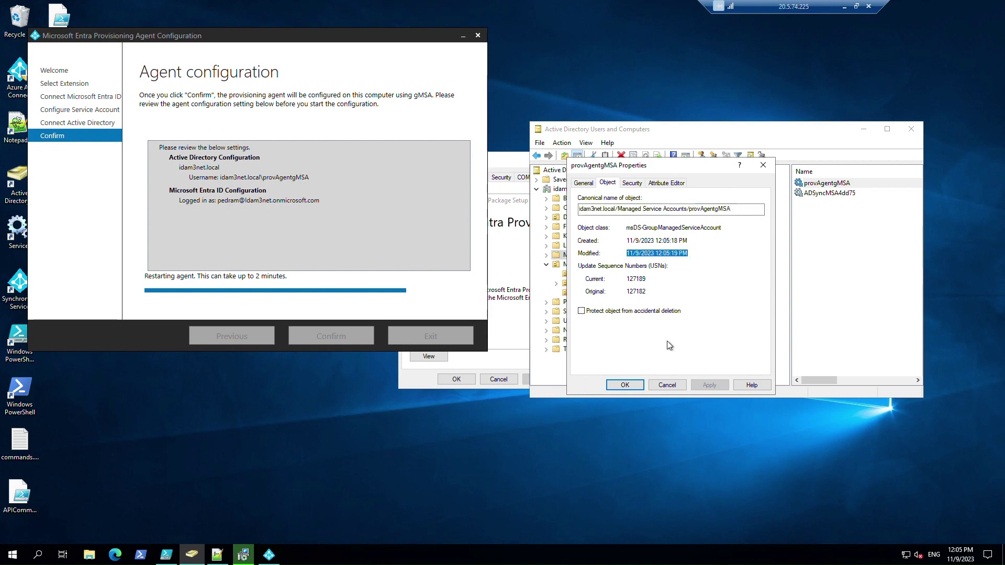
{"action": "left_click", "coordinate": [667, 385]}
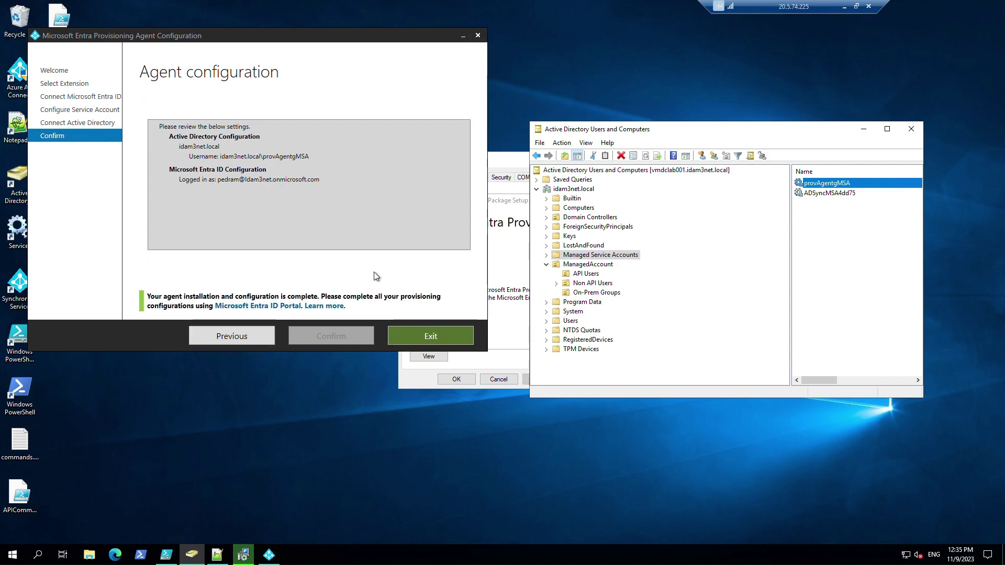
- Exit the agent configuration wizard and test the provisioning connection in the Entra admin center
{"action": "left_click", "coordinate": [434, 335]}
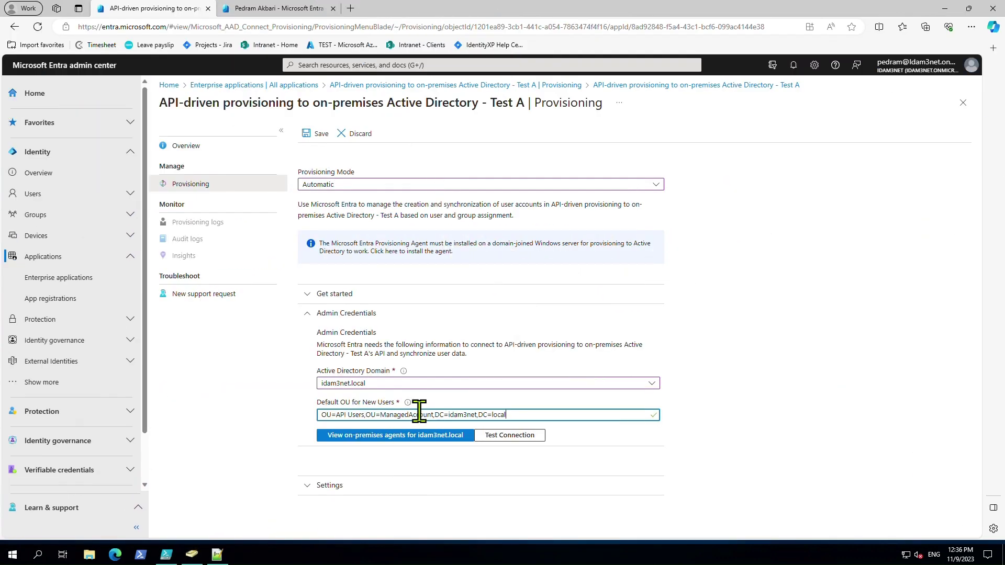
{"action": "left_click", "coordinate": [525, 437]}
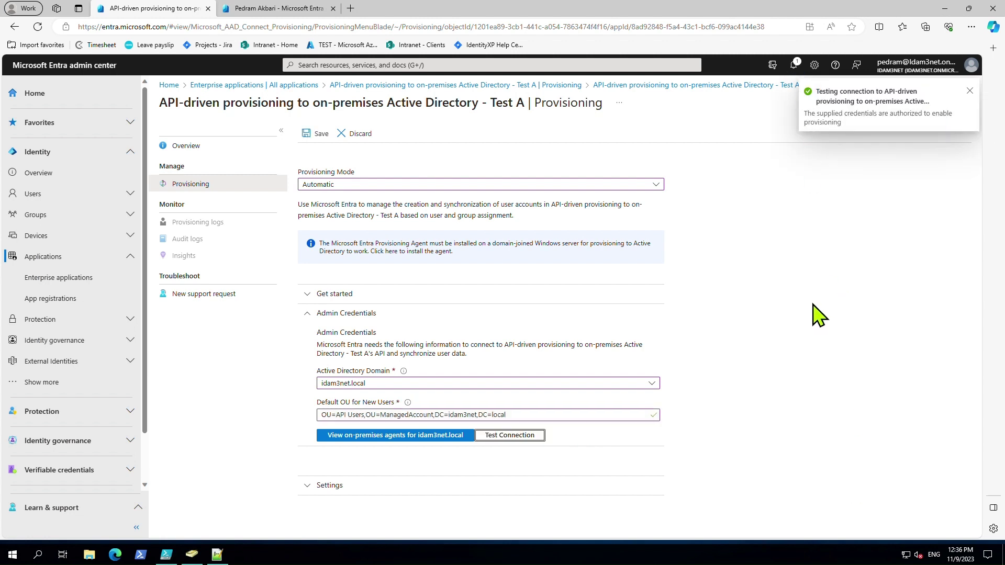
- In the provisioning settings, try an accidental deletion threshold of 100 with Prevent accidental deletion enabled, and clear both again
{"action": "left_click", "coordinate": [380, 487]}
{"action": "scroll", "coordinate": [531, 453], "scroll_direction": "down", "scroll_amount": 1}
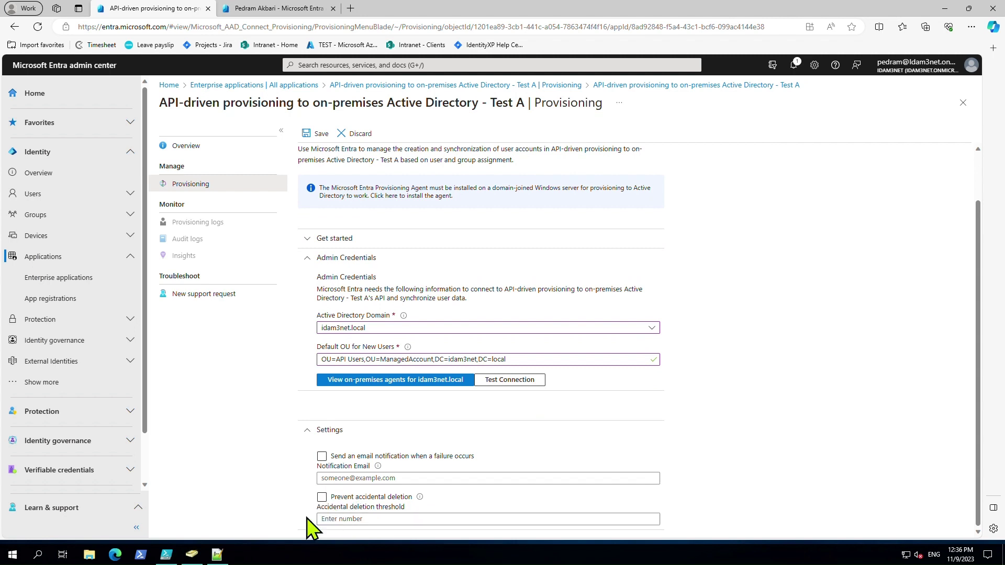
{"action": "left_click", "coordinate": [327, 518]}
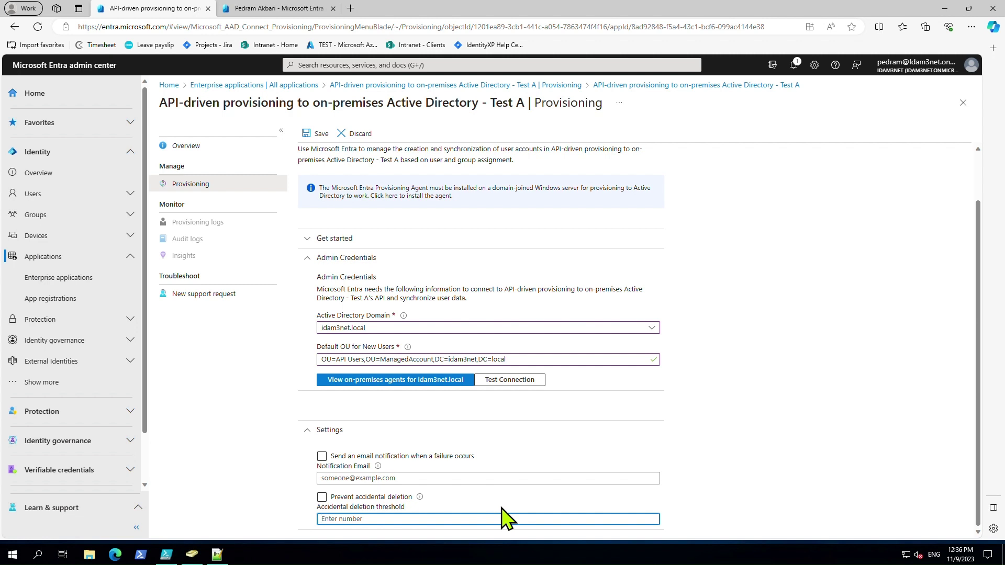
{"action": "type", "text": "100"}
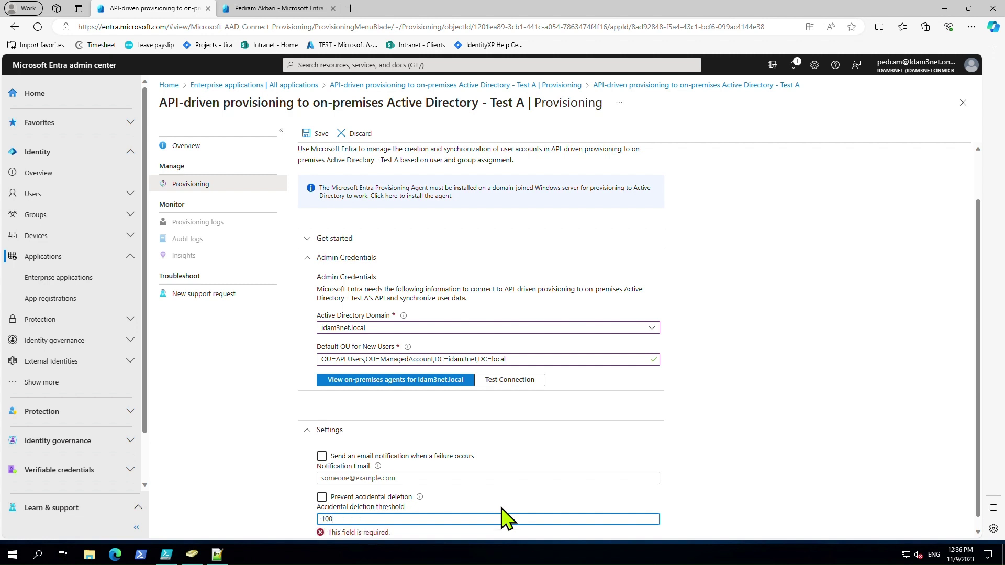
{"action": "scroll", "coordinate": [668, 473], "scroll_direction": "down", "scroll_amount": 1}
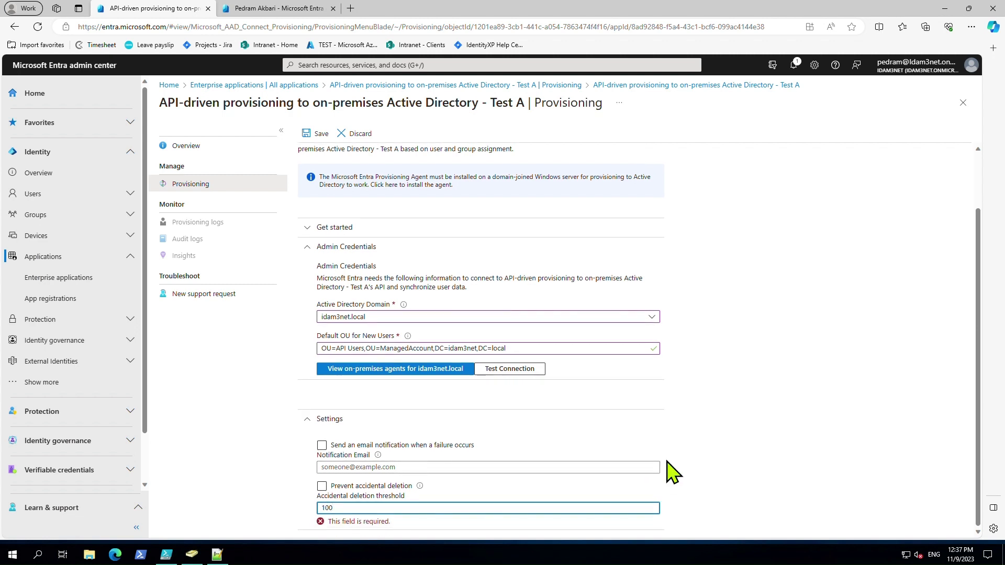
{"action": "left_click", "coordinate": [322, 487]}
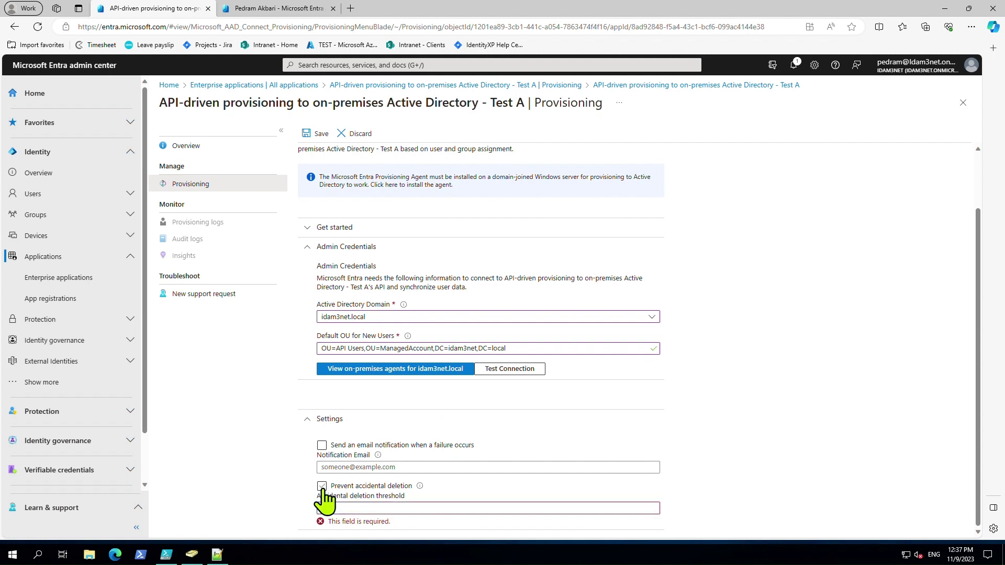
{"action": "left_click", "coordinate": [322, 487]}
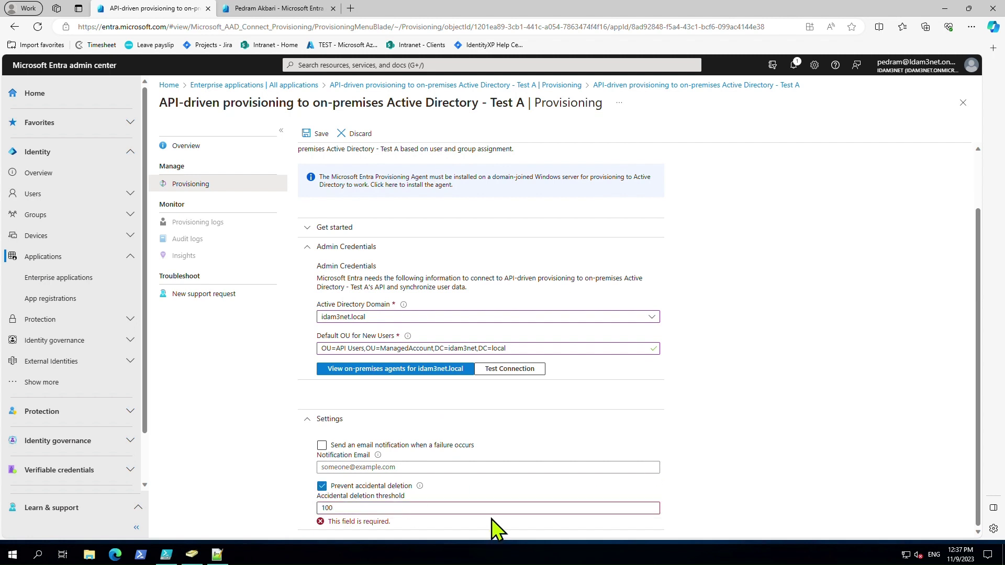
{"action": "left_click", "coordinate": [322, 486]}
{"action": "left_click", "coordinate": [339, 508]}
{"action": "key", "text": "BackSpace"}
{"action": "key", "text": "BackSpace"}
{"action": "key", "text": "BackSpace"}
{"action": "left_click", "coordinate": [699, 428]}
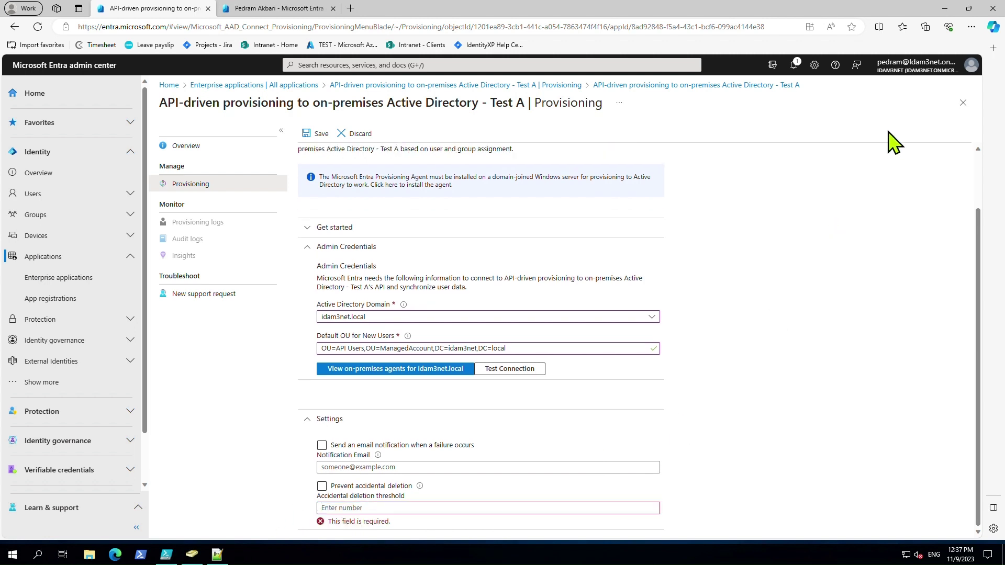
- Save the provisioning configuration of API-driven provisioning to on-premises Active Directory - Test A and start provisioning from its overview
{"action": "left_click", "coordinate": [320, 134]}
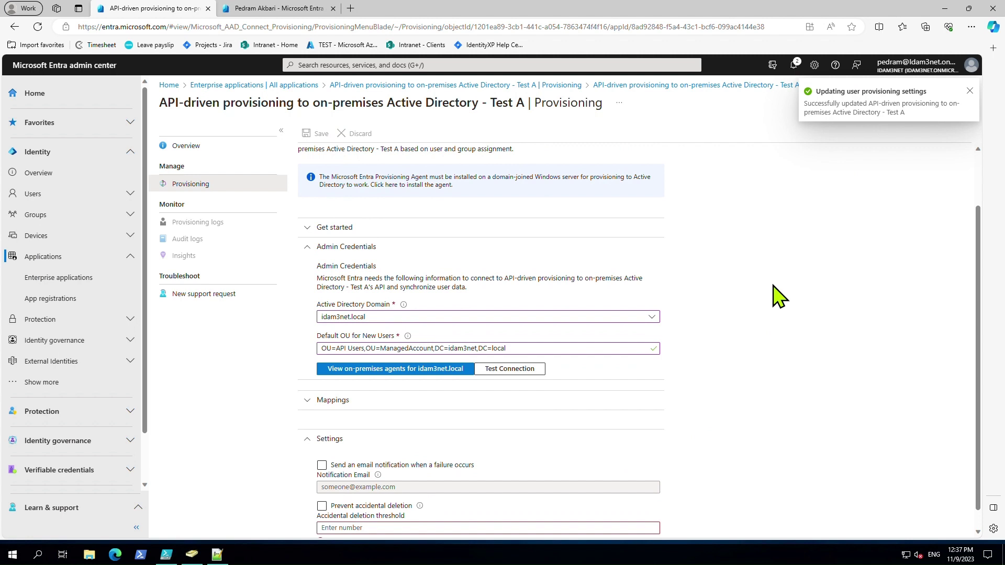
{"action": "left_click", "coordinate": [971, 92]}
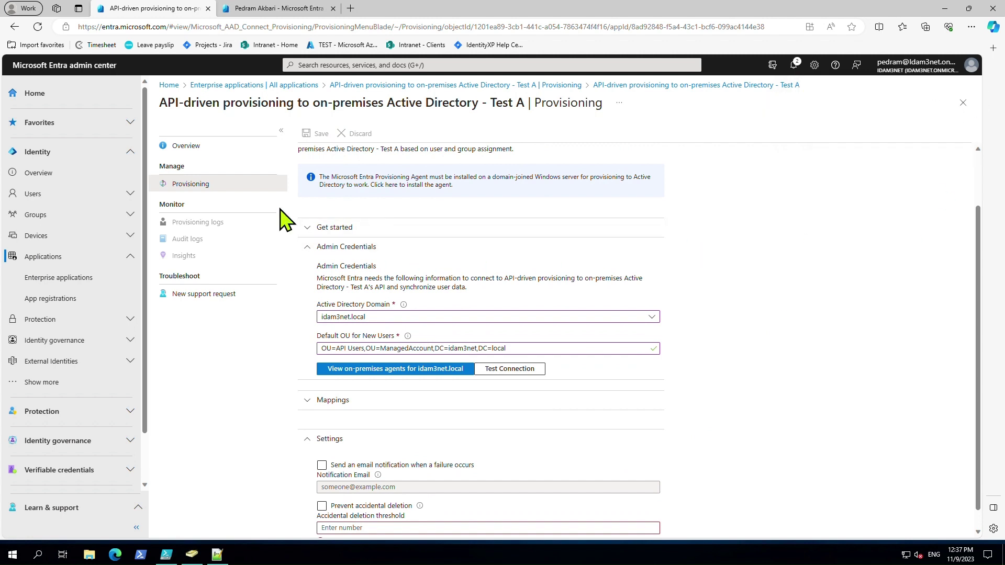
{"action": "left_click", "coordinate": [189, 147]}
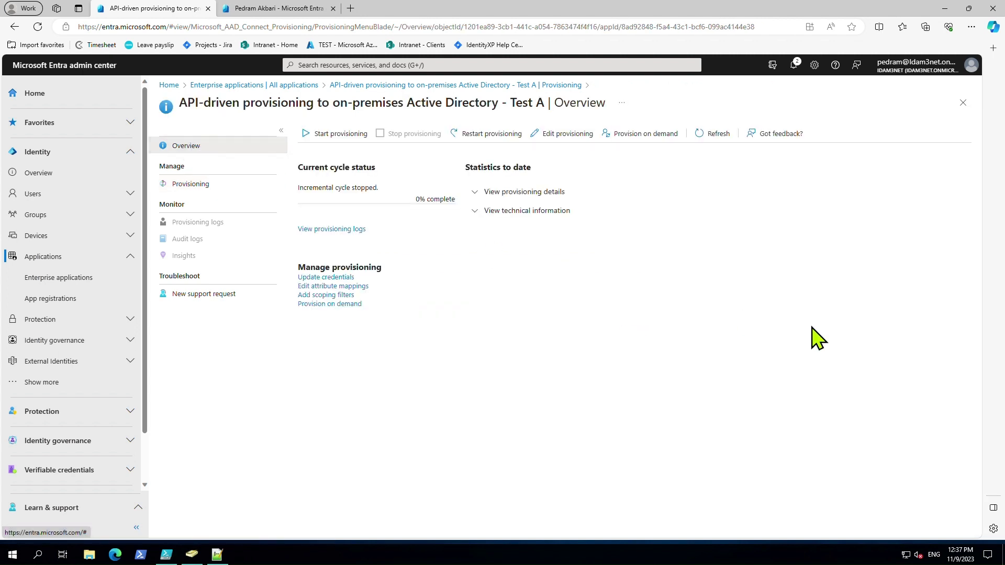
{"action": "left_click", "coordinate": [316, 135]}
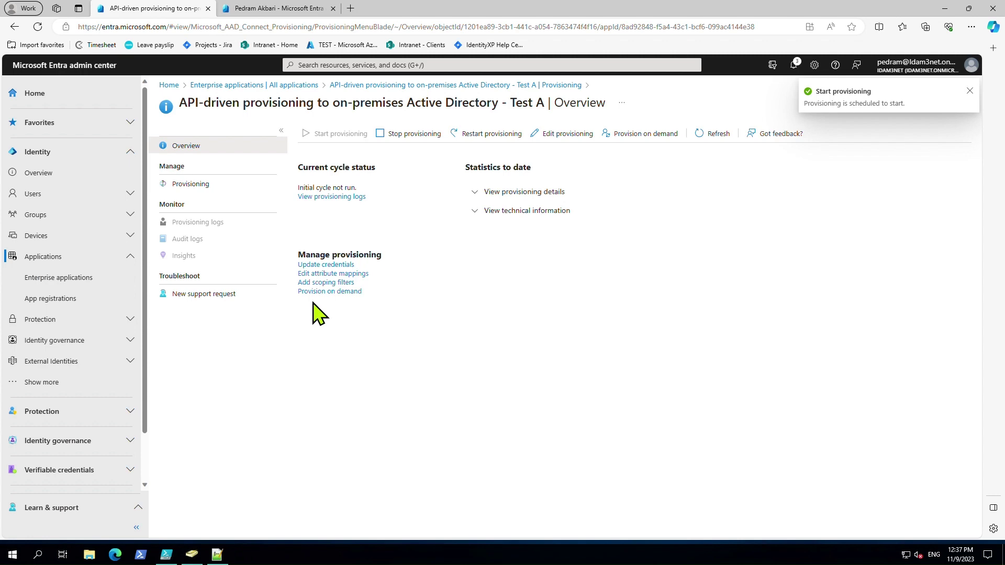
{"action": "left_click", "coordinate": [970, 91]}
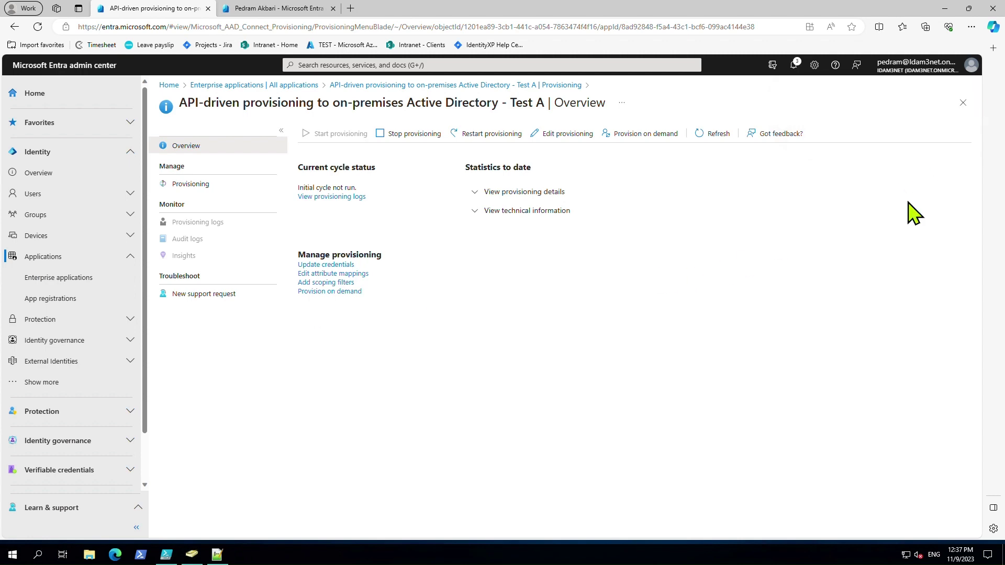
- Minimize the Entra and Azure browser windows to return to the server desktop, and close the API Users properties
{"action": "left_click_drag", "start_coordinate": [668, 8], "coordinate": [550, 125]}
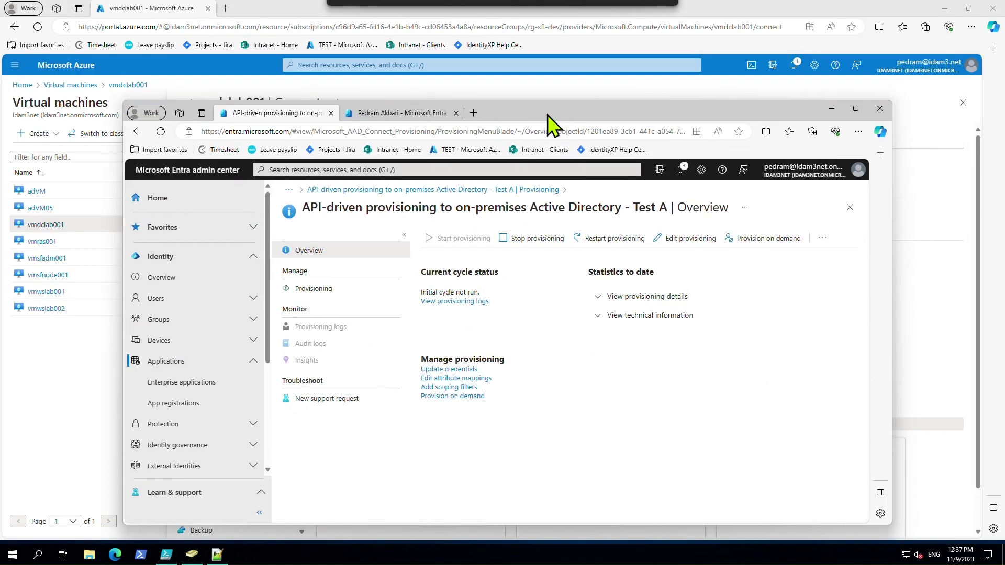
{"action": "left_click", "coordinate": [832, 108]}
{"action": "double_click", "coordinate": [929, 11]}
{"action": "left_click", "coordinate": [930, 12]}
{"action": "left_click", "coordinate": [594, 297]}
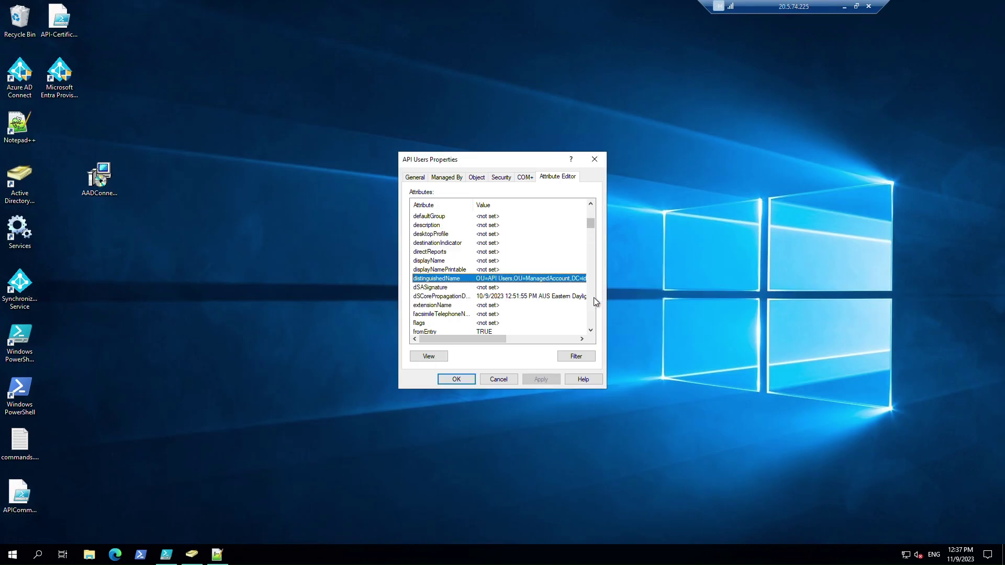
{"action": "left_click", "coordinate": [509, 380]}
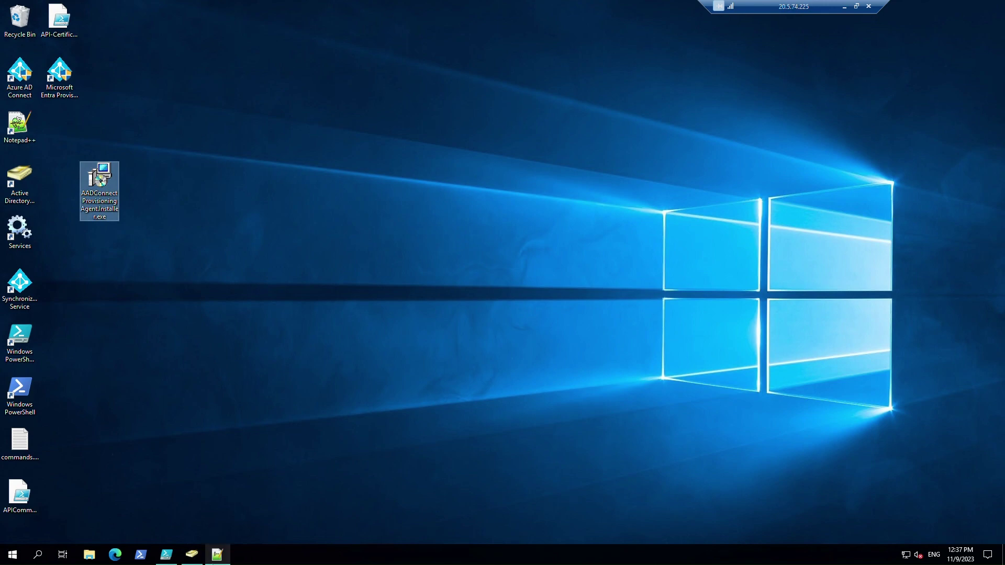
- Switch to Windows PowerShell ISE and try to run set-executionpolicy remotesigned from APICommands.ps1, accepting the policy change for all
{"action": "left_click", "coordinate": [166, 558]}
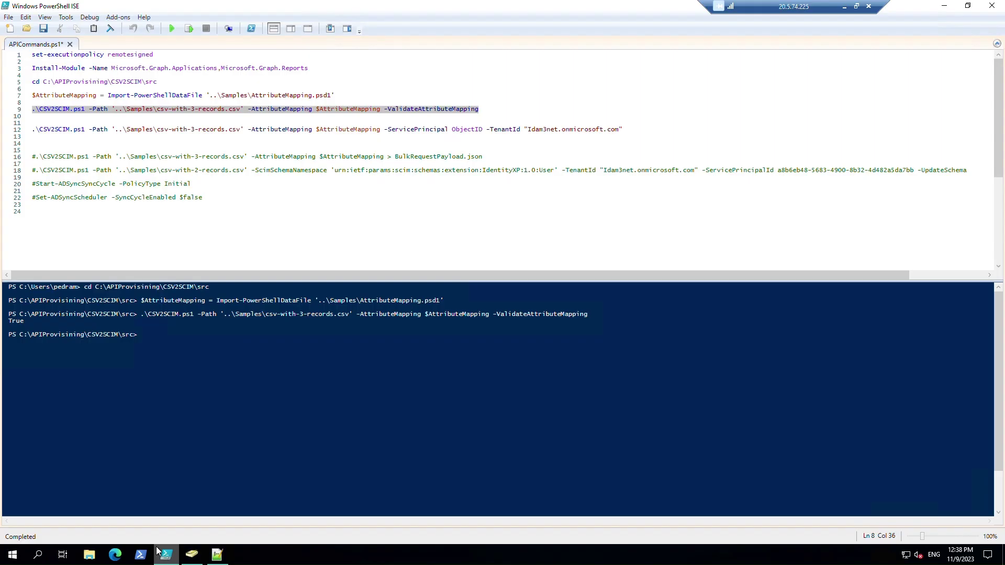
{"action": "left_click_drag", "start_coordinate": [174, 54], "coordinate": [30, 54]}
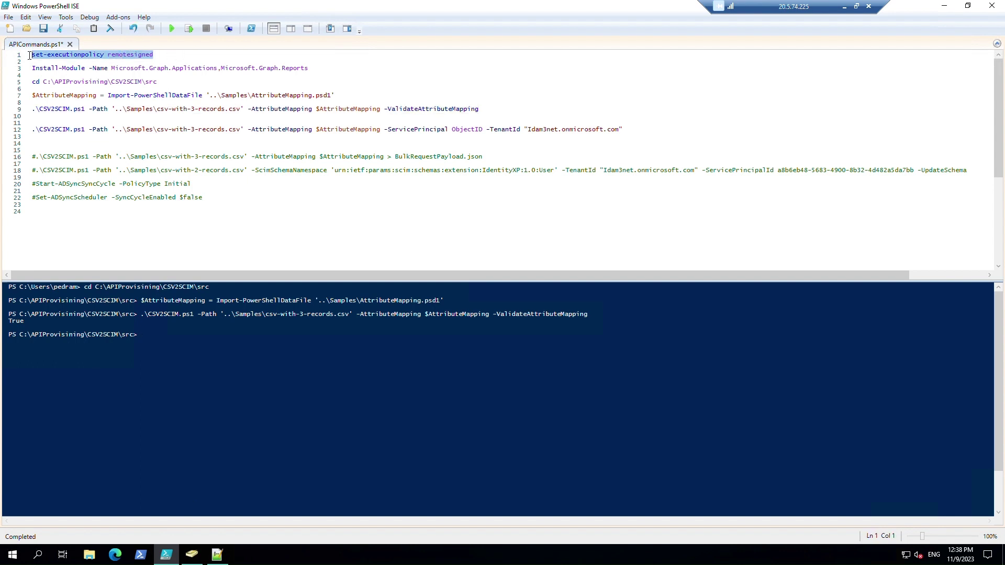
{"action": "left_click", "coordinate": [192, 28]}
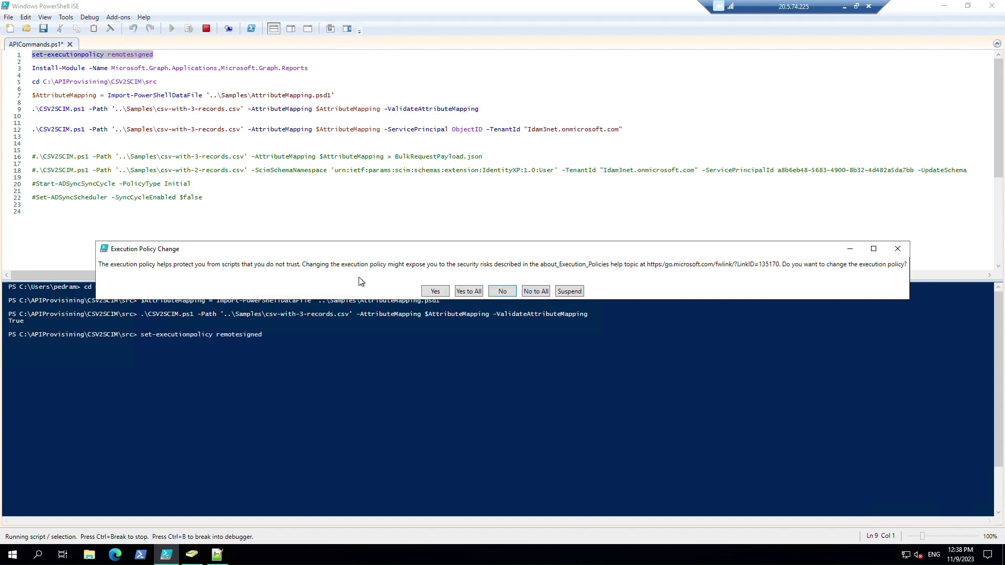
{"action": "left_click", "coordinate": [469, 292]}
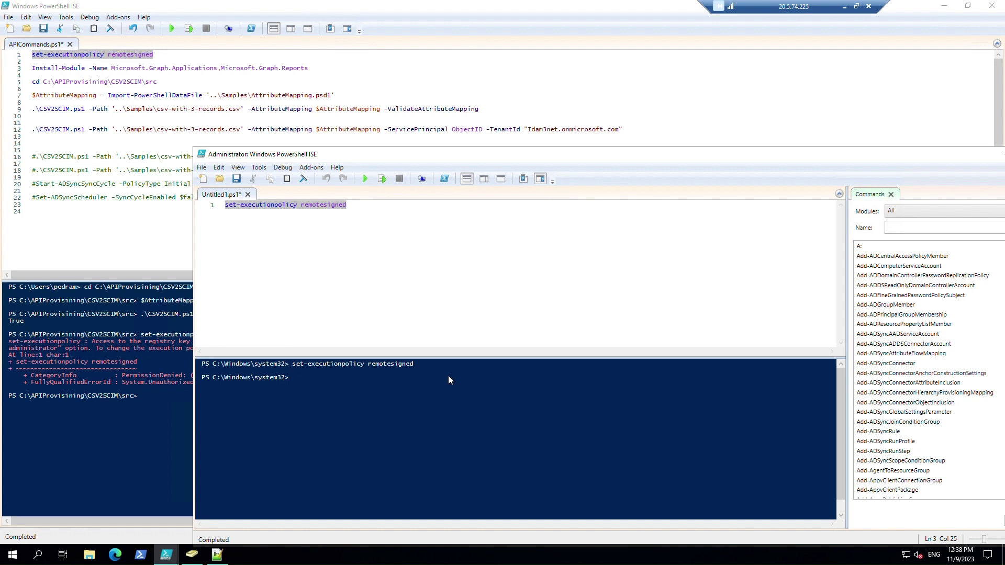
- Run set-executionpolicy remotesigned in the administrator PowerShell ISE, accept the change for all, and move that window out of the way
{"action": "left_click", "coordinate": [383, 178]}
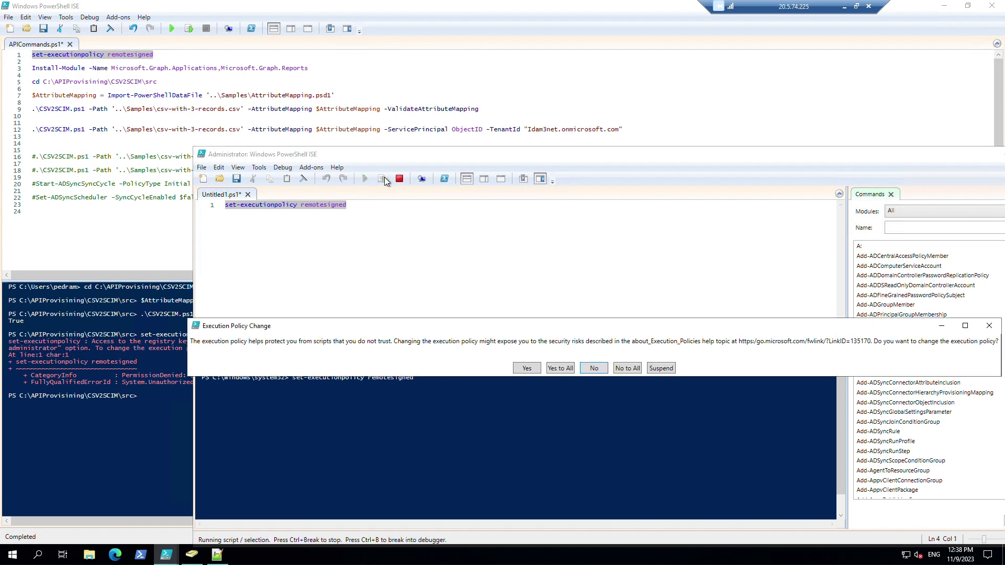
{"action": "left_click", "coordinate": [564, 370]}
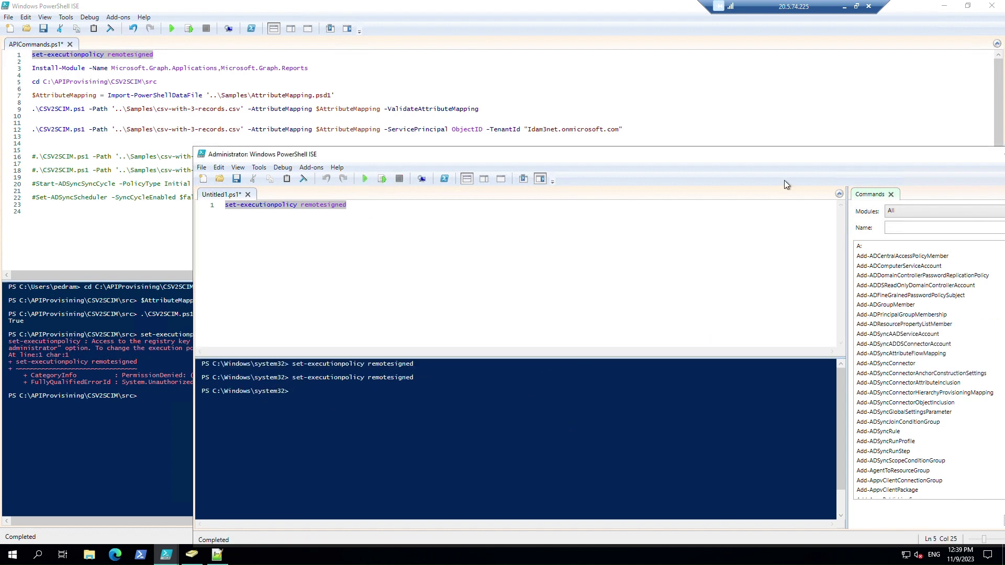
{"action": "left_click_drag", "start_coordinate": [833, 164], "coordinate": [880, 217]}
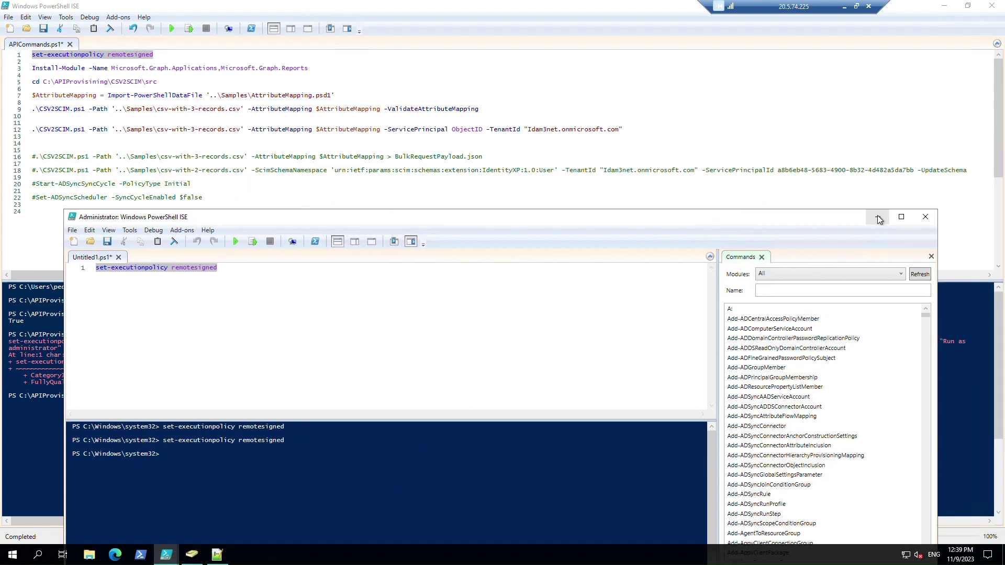
- Try to install the Microsoft.Graph.Applications and Microsoft.Graph.Reports modules by running the Install-Module line of APICommands.ps1 in the non-administrator session
{"action": "left_click_drag", "start_coordinate": [324, 68], "coordinate": [33, 71]}
{"action": "key", "text": "ctrl+c"}
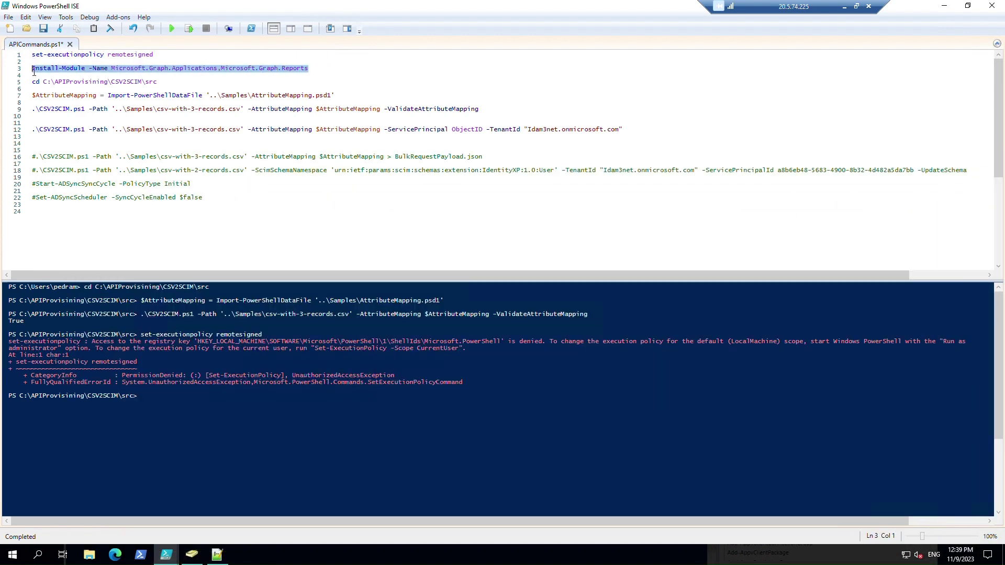
{"action": "left_click", "coordinate": [188, 29]}
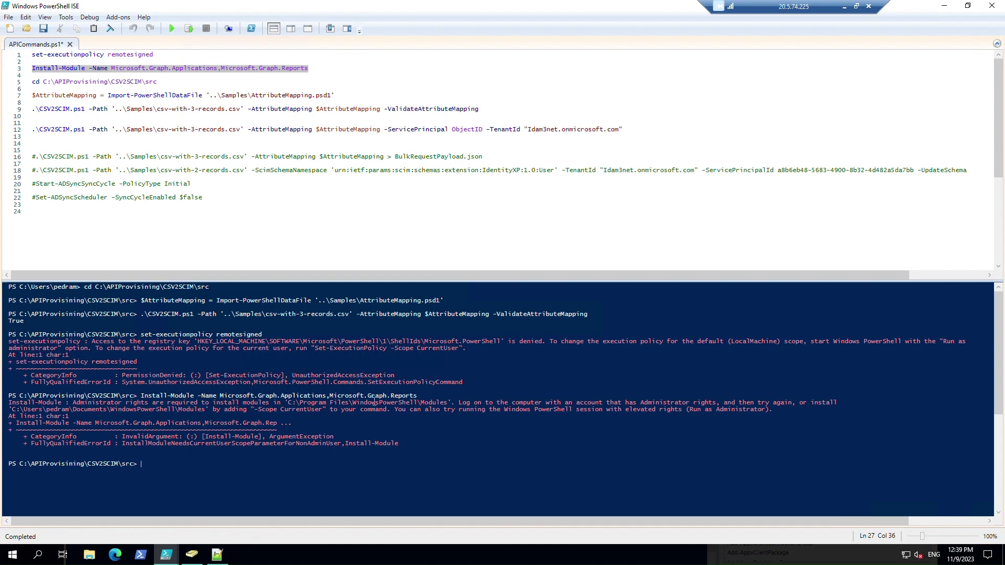
- Copy the Install-Module line for Microsoft.Graph.Applications and Microsoft.Graph.Reports from APICommands.ps1 into the administrator PowerShell ISE script and run it there
{"action": "right_click", "coordinate": [285, 67]}
{"action": "left_click", "coordinate": [314, 83]}
{"action": "mouse_move", "coordinate": [166, 555]}
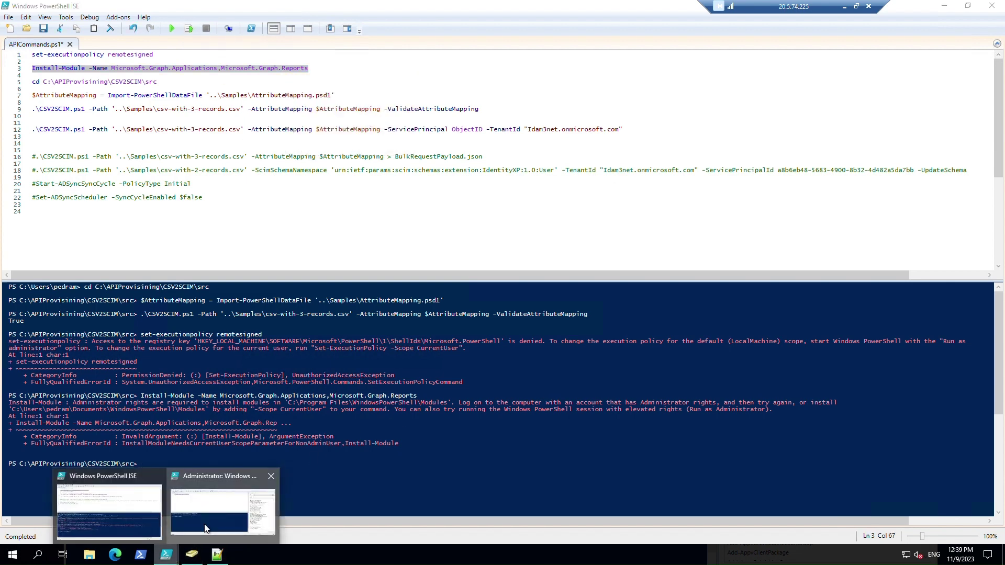
{"action": "left_click", "coordinate": [233, 505]}
{"action": "left_click", "coordinate": [306, 296]}
{"action": "key", "text": "Return"}
{"action": "key", "text": "Return"}
{"action": "key", "text": "ctrl+v"}
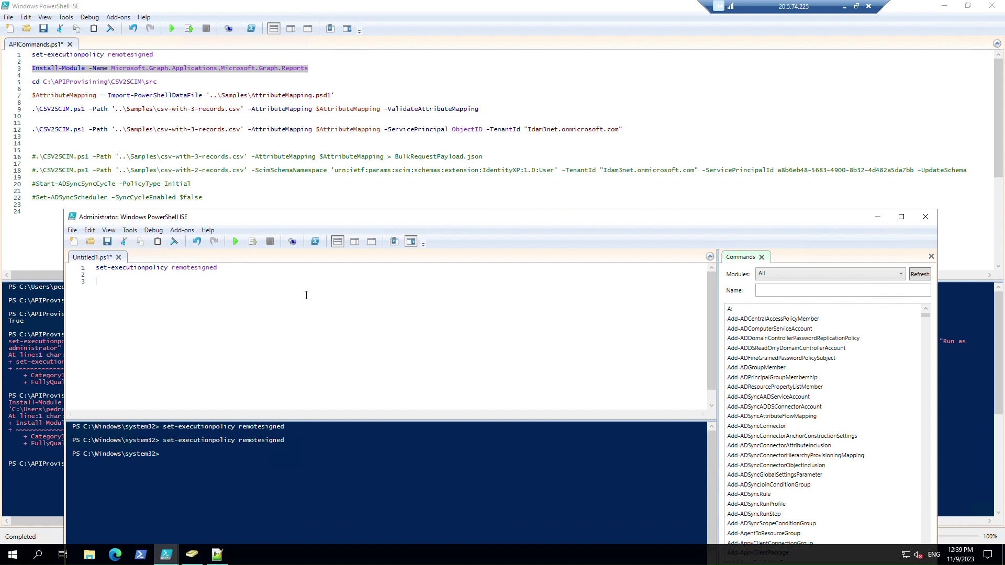
{"action": "left_click", "coordinate": [252, 242]}
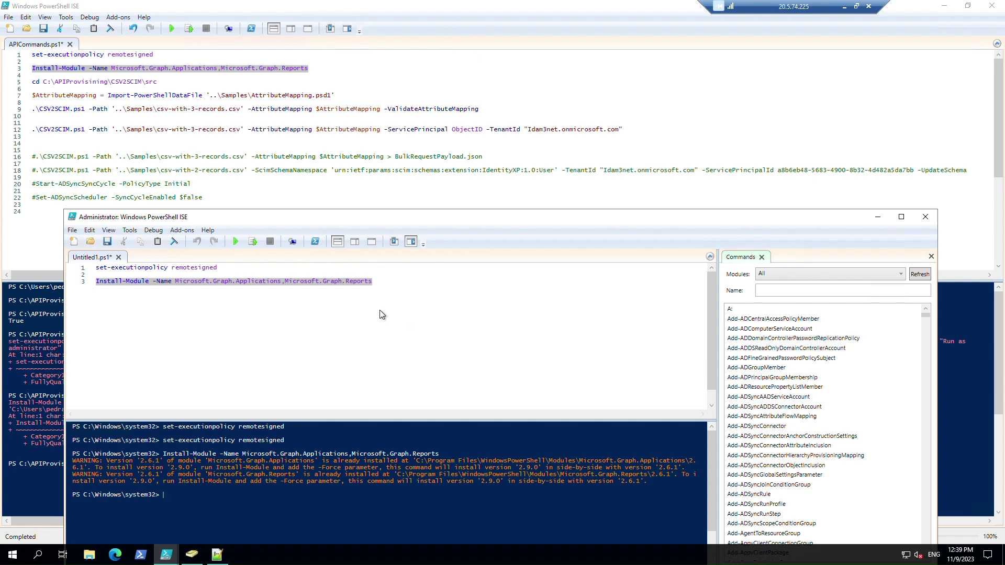
- Copy the line cd C:\APIProvisining\CSV2SCIM\src from APICommands.ps1 into the administrator PowerShell ISE script below the Install-Module line
{"action": "left_click_drag", "start_coordinate": [168, 87], "coordinate": [57, 85]}
{"action": "right_click", "coordinate": [42, 81]}
{"action": "left_click", "coordinate": [65, 101]}
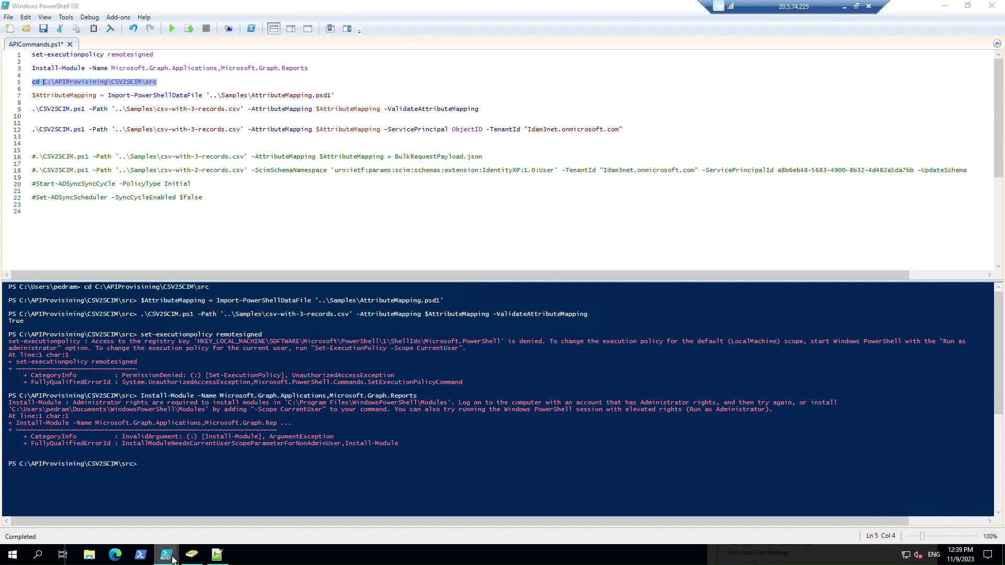
{"action": "mouse_move", "coordinate": [166, 555]}
{"action": "left_click", "coordinate": [362, 511]}
{"action": "left_click", "coordinate": [399, 291]}
{"action": "key", "text": "Return"}
{"action": "key", "text": "Return"}
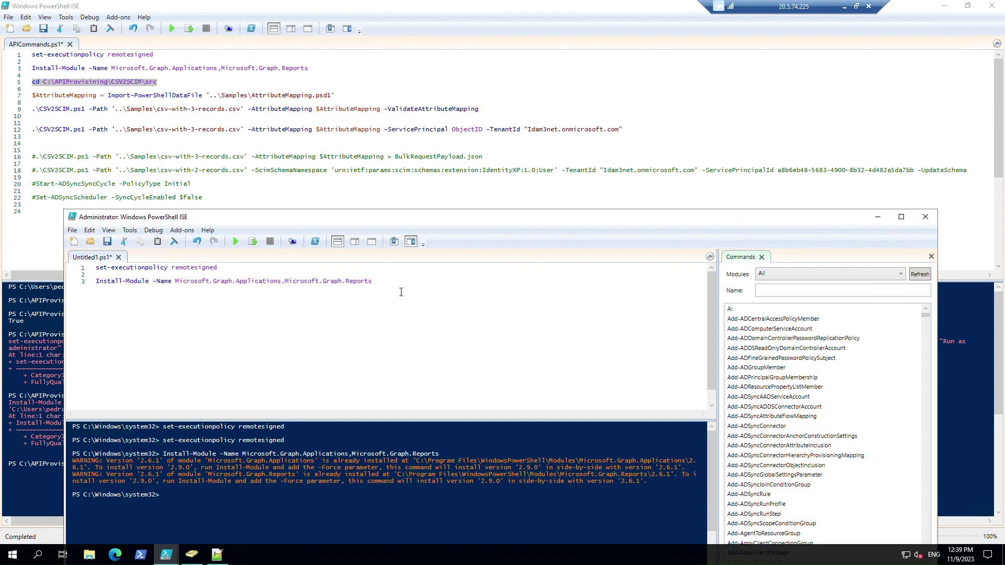
{"action": "key", "text": "ctrl+v"}
- Switch to the entra-id-inbound-provisioning GitHub repository, look through the Samples and src folders of PowerShell/CSV2SCIM, and minimize the browser
{"action": "key", "text": "alt+Tab"}
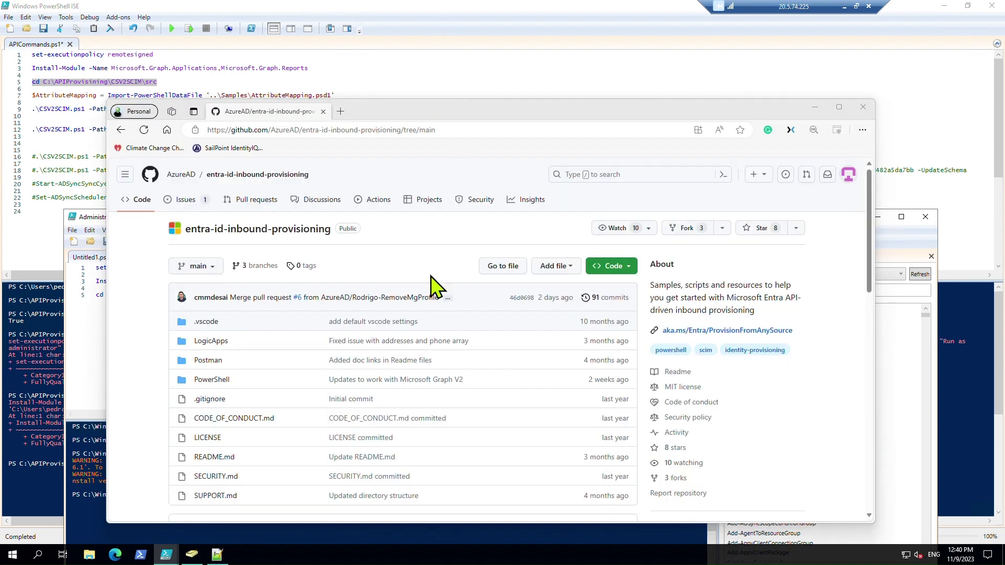
{"action": "left_click", "coordinate": [199, 380]}
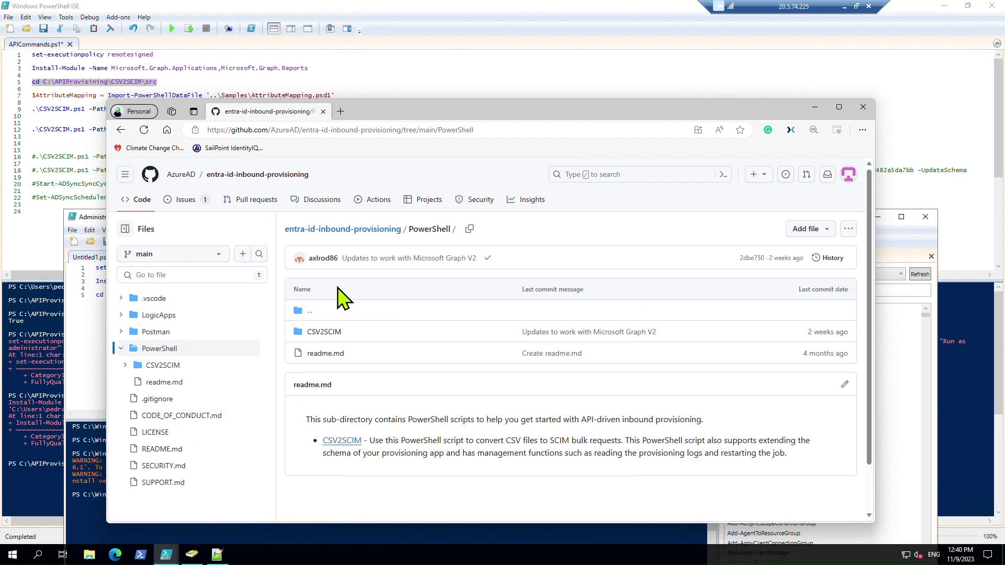
{"action": "left_click", "coordinate": [328, 333]}
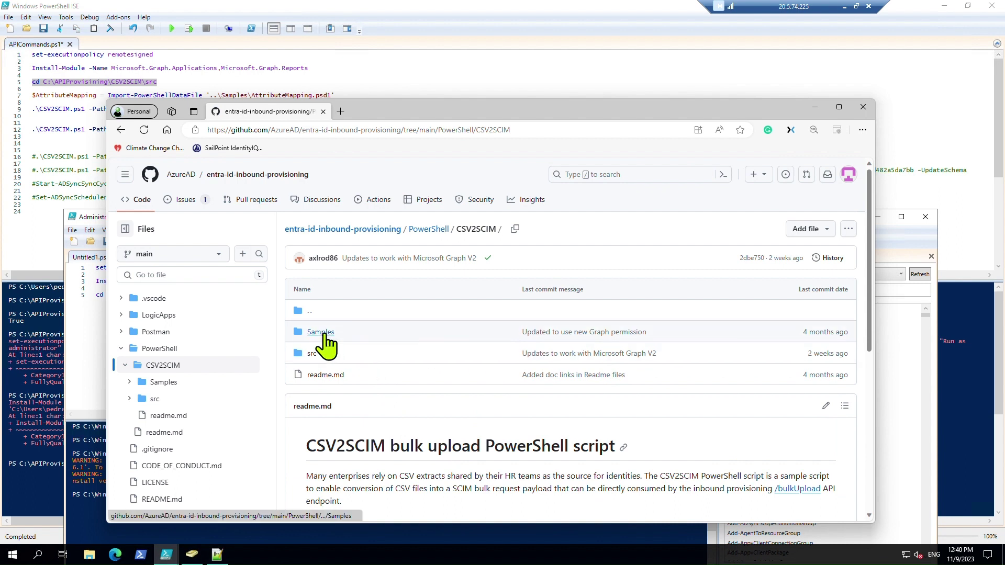
{"action": "left_click", "coordinate": [320, 335]}
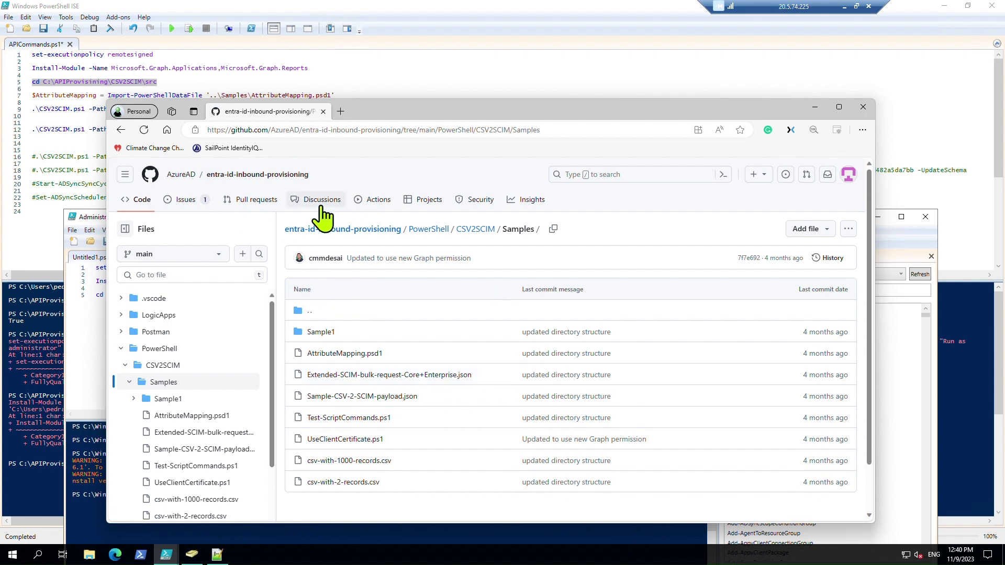
{"action": "left_click", "coordinate": [476, 233]}
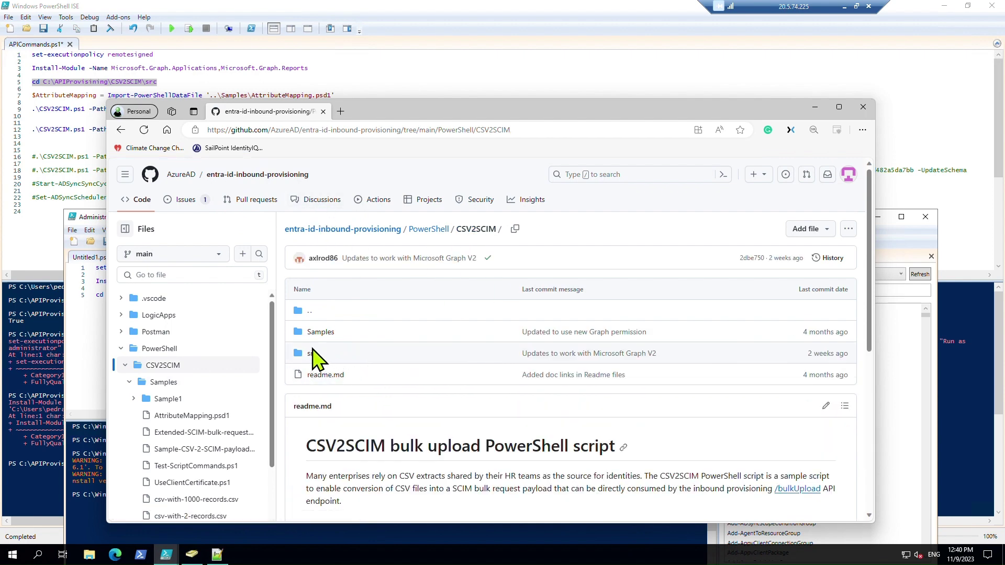
{"action": "left_click", "coordinate": [312, 354]}
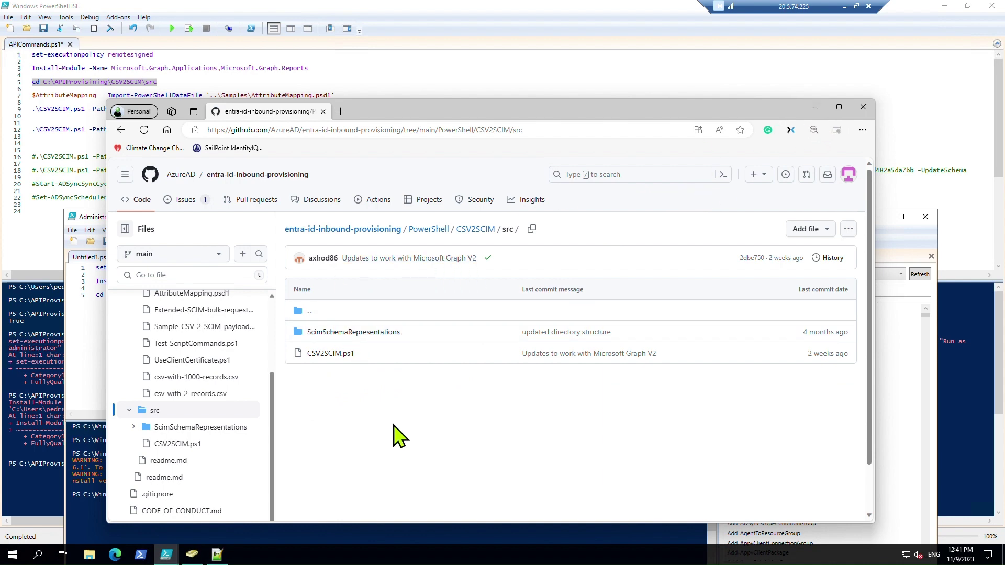
{"action": "left_click", "coordinate": [815, 106]}
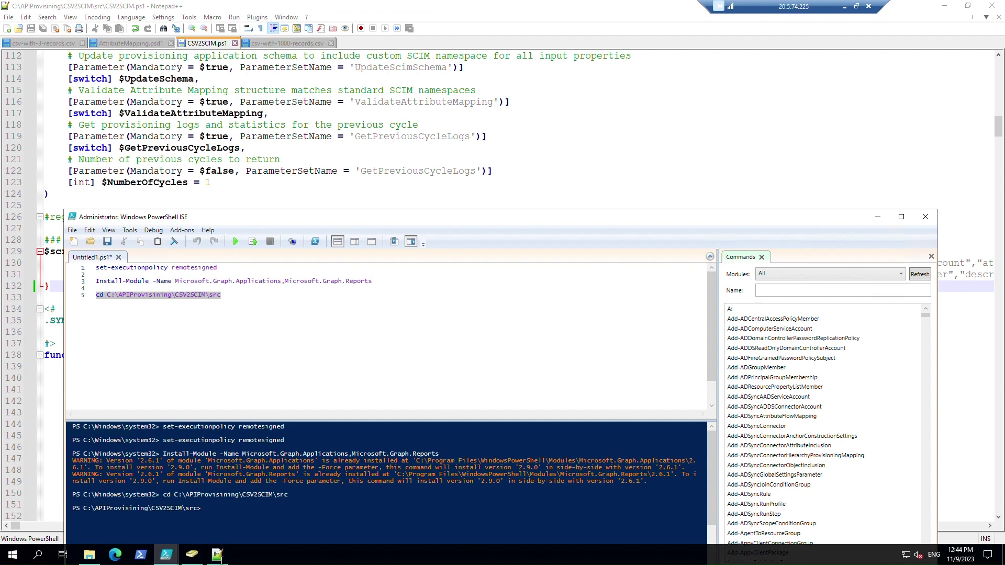
- Bring up the non-administrator PowerShell ISE window containing APICommands.ps1
{"action": "mouse_move", "coordinate": [173, 560]}
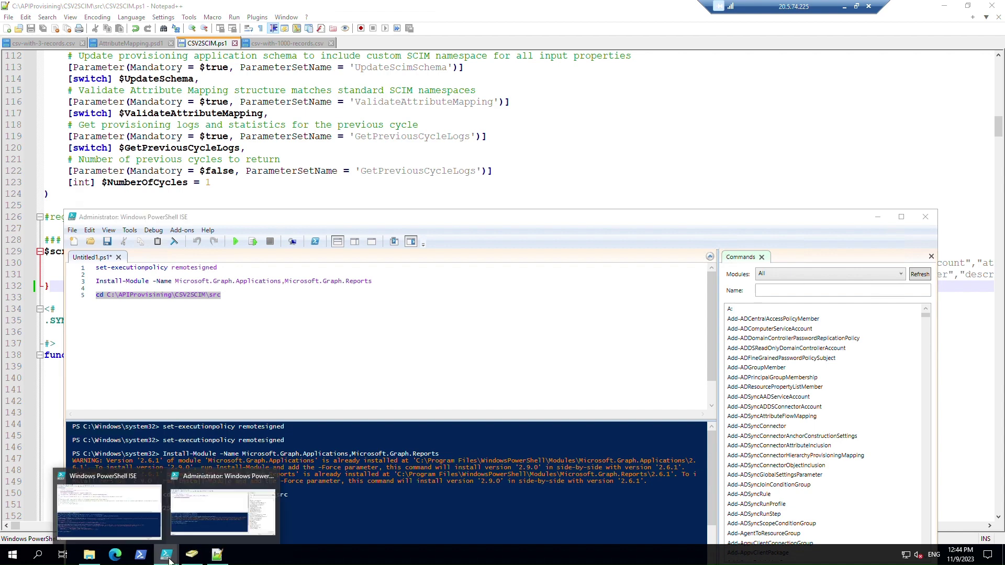
{"action": "left_click", "coordinate": [100, 513]}
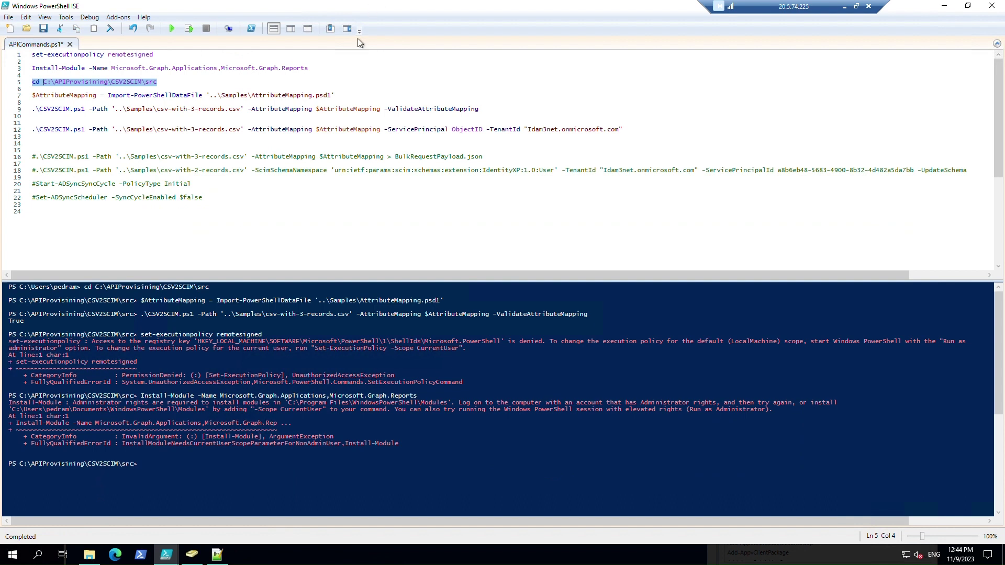
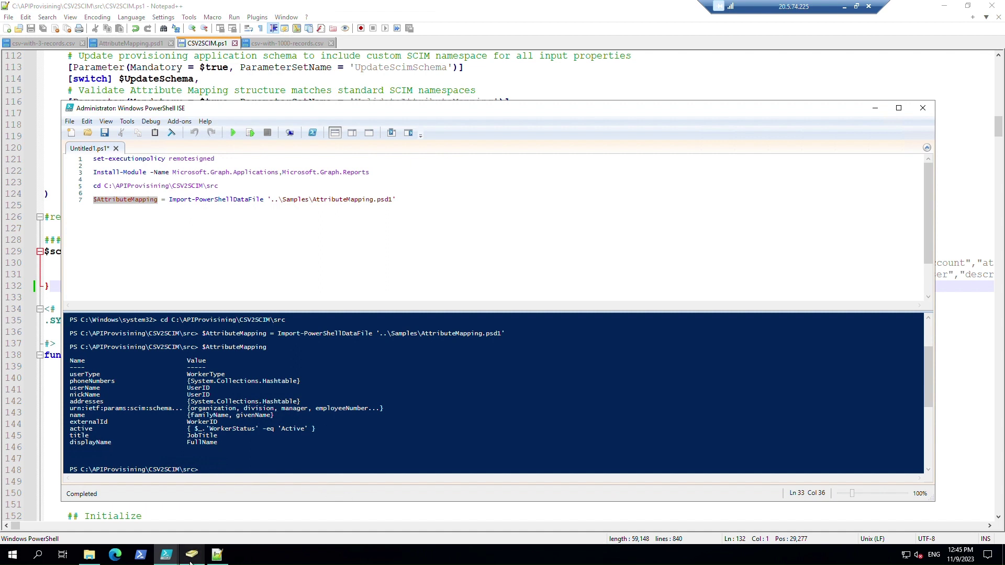
- Switch to Notepad++ and compare the externalId mapping in AttributeMapping.psd1 with the column headers of csv-with-3-records.csv
{"action": "mouse_move", "coordinate": [191, 561]}
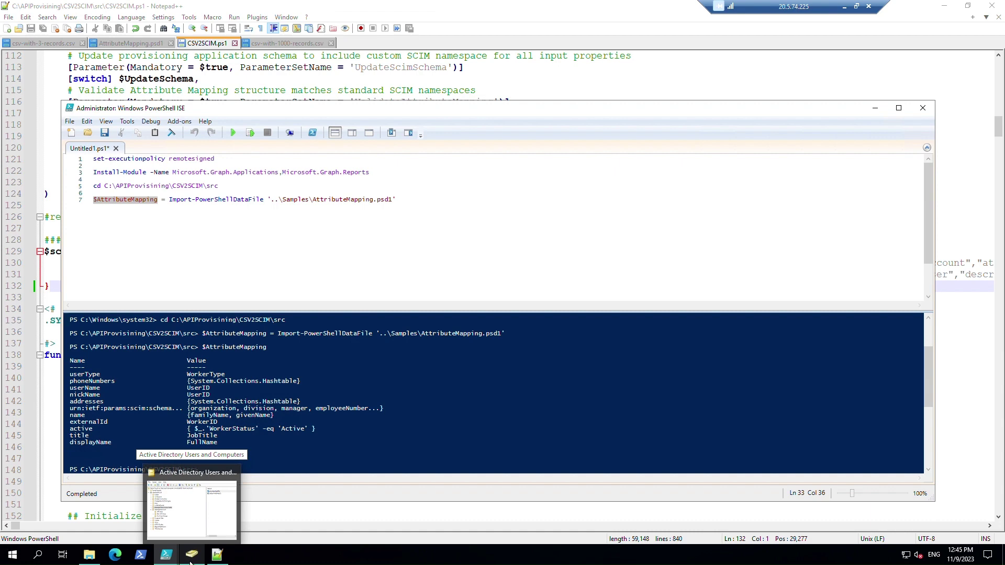
{"action": "left_click", "coordinate": [220, 560]}
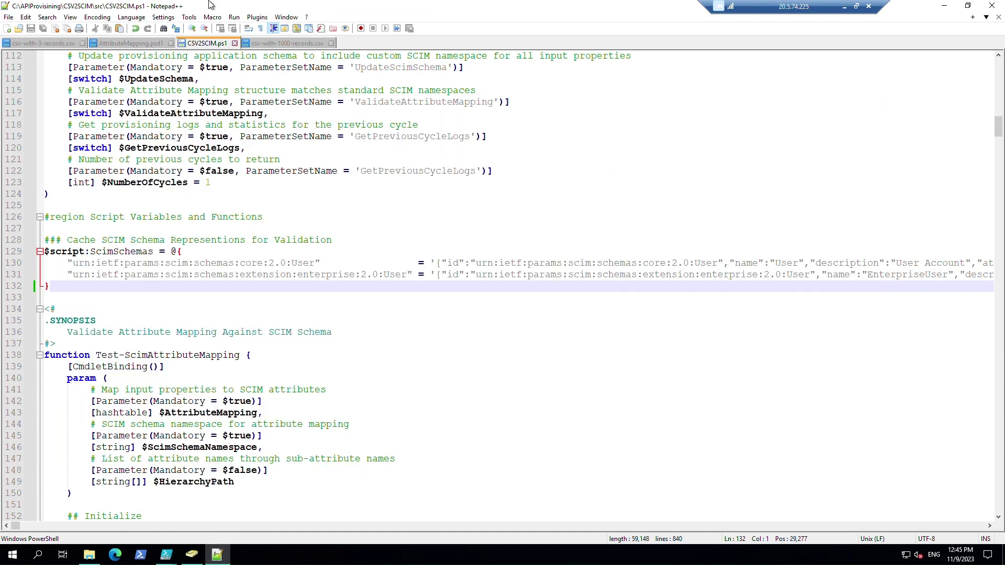
{"action": "left_click", "coordinate": [114, 45]}
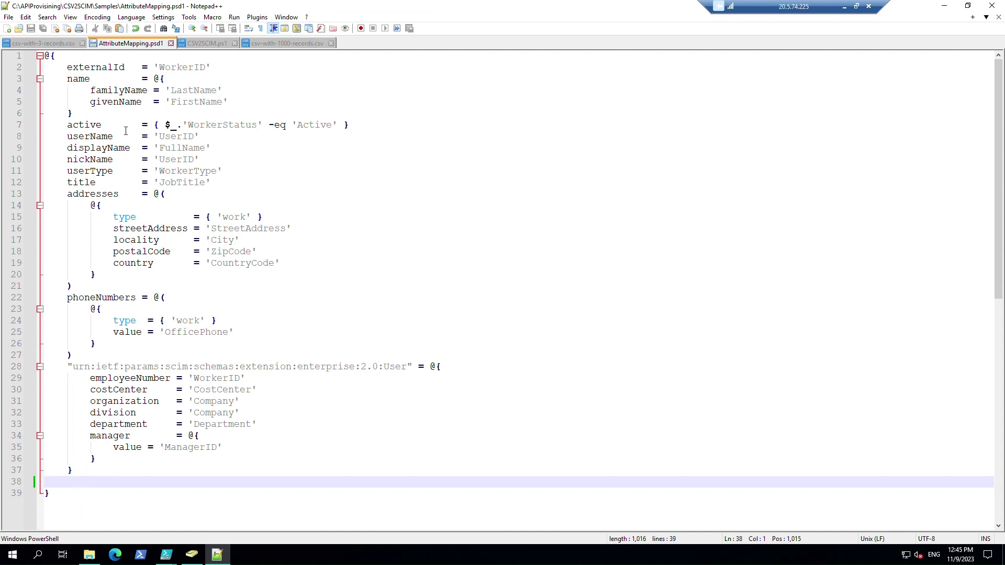
{"action": "left_click_drag", "start_coordinate": [63, 67], "coordinate": [211, 66]}
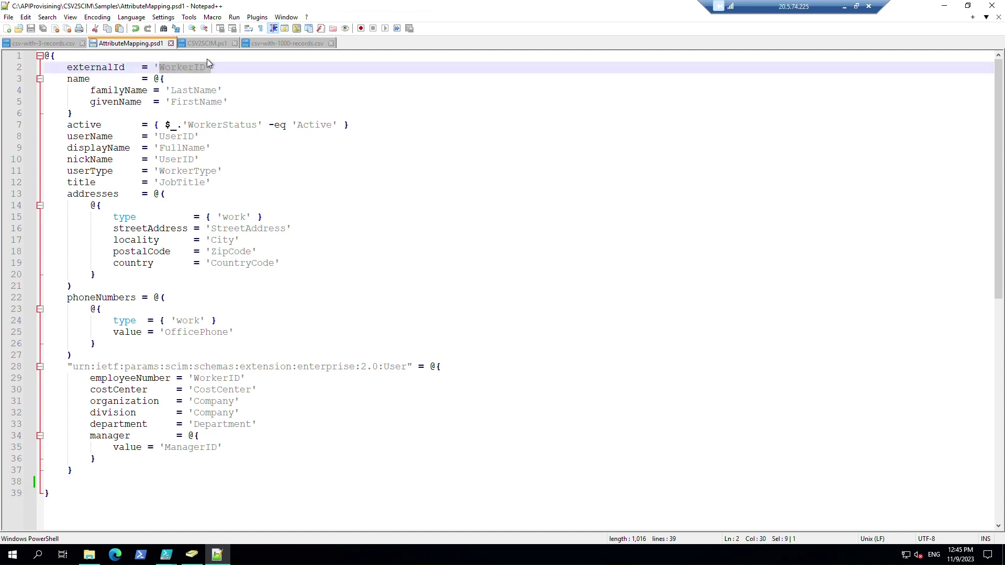
{"action": "left_click", "coordinate": [64, 45]}
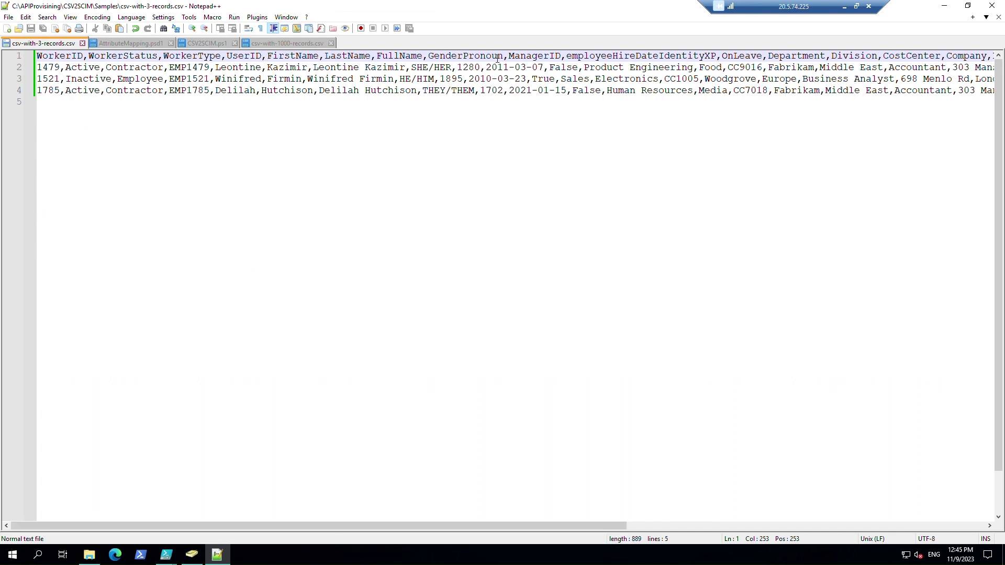
{"action": "scroll", "coordinate": [464, 117], "scroll_direction": "right", "scroll_amount": 5}
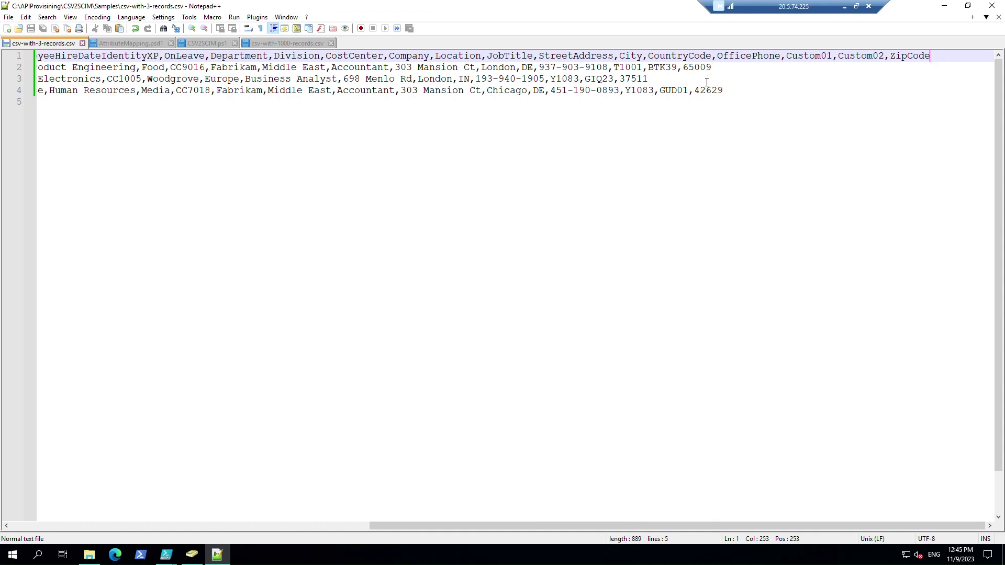
{"action": "left_click_drag", "start_coordinate": [491, 527], "coordinate": [126, 518]}
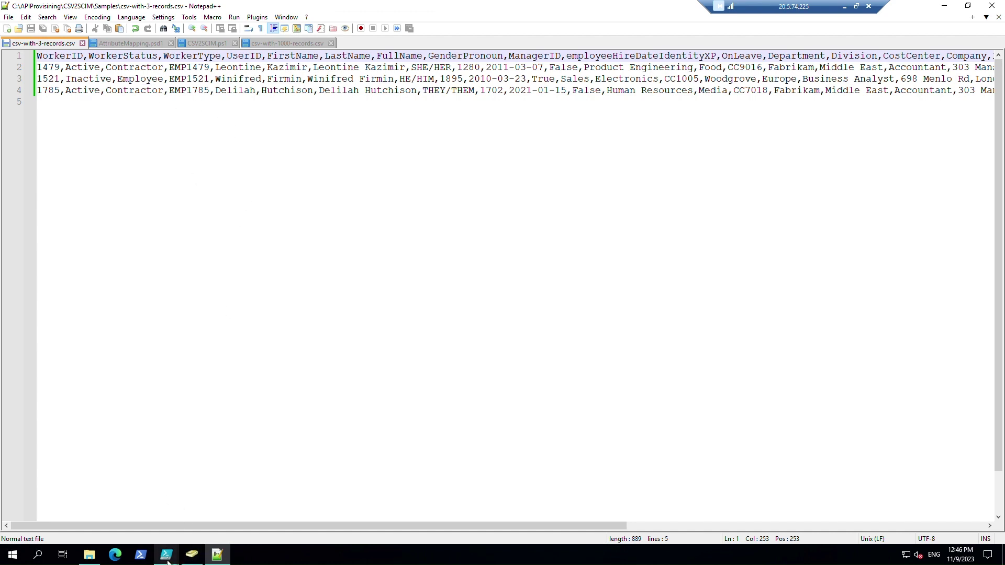
- In the Entra admin center, open the user attribute mapping of the Test A provisioning app, maximize the browser window, and review the attribute list
{"action": "mouse_move", "coordinate": [168, 561]}
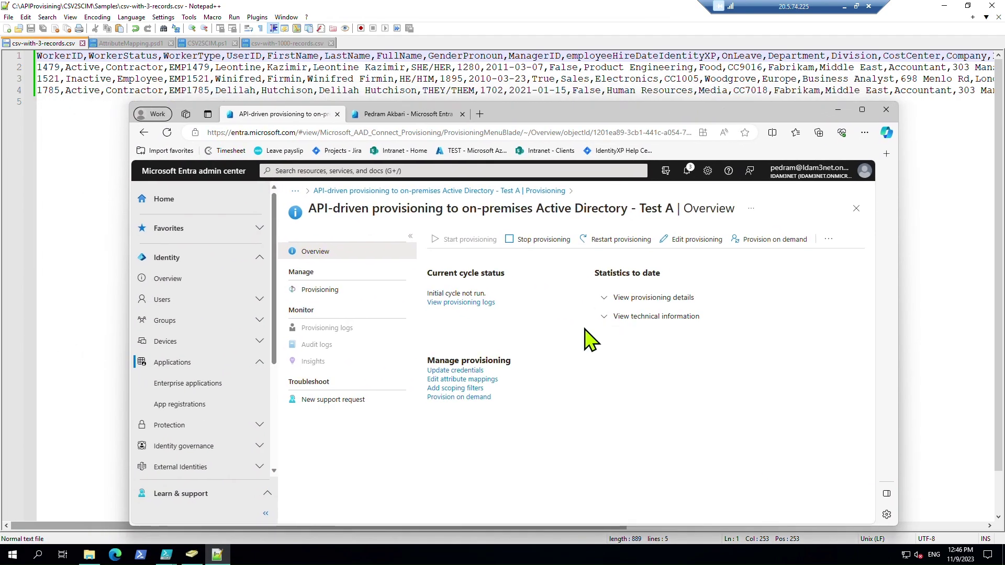
{"action": "left_click", "coordinate": [321, 291]}
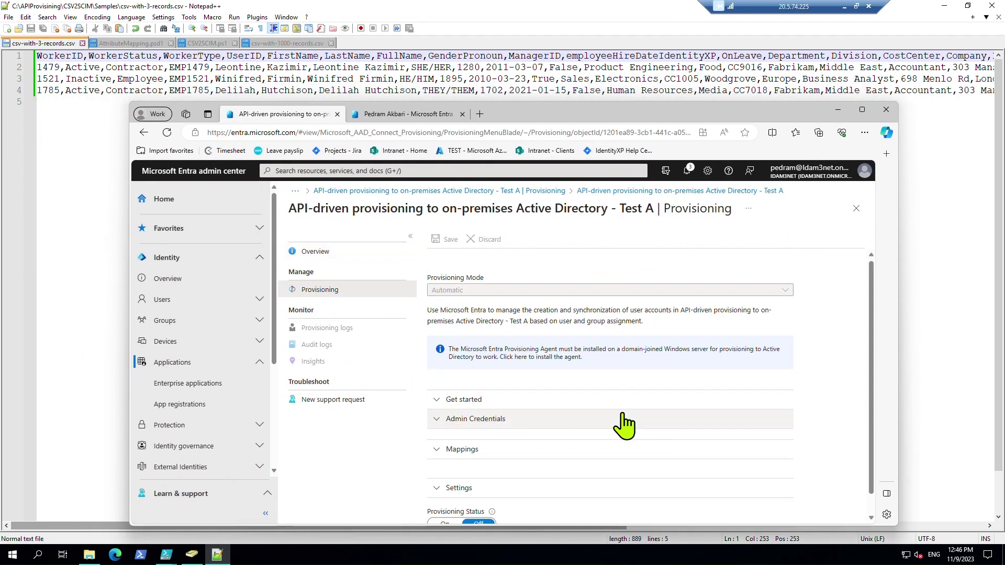
{"action": "left_click", "coordinate": [464, 429]}
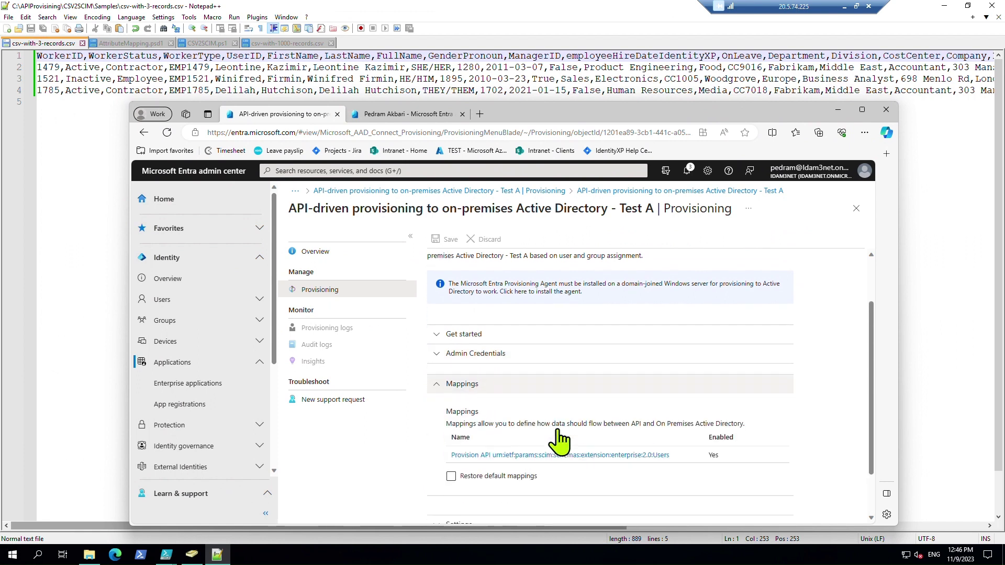
{"action": "left_click", "coordinate": [573, 418]}
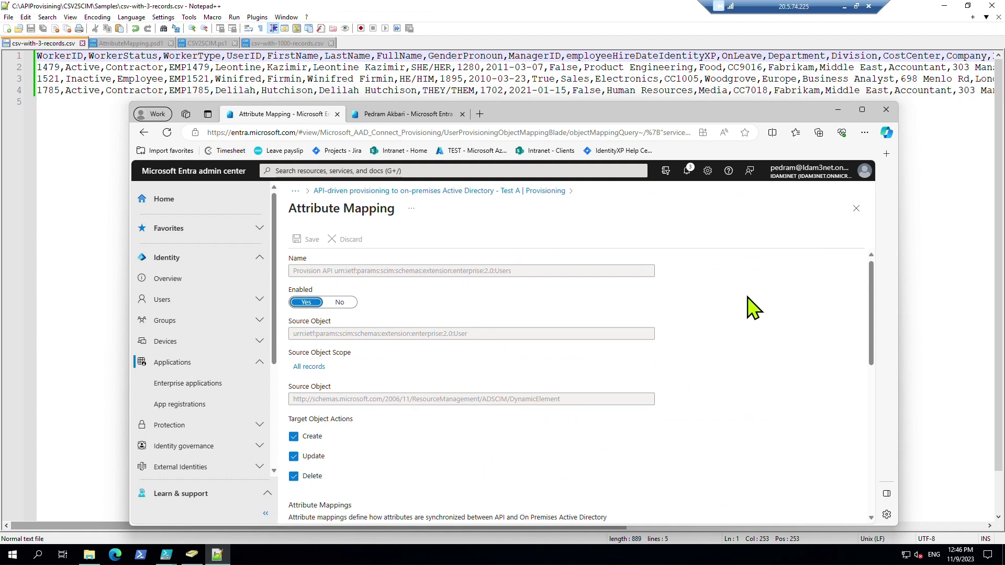
{"action": "scroll", "coordinate": [748, 301], "scroll_direction": "down", "scroll_amount": 2}
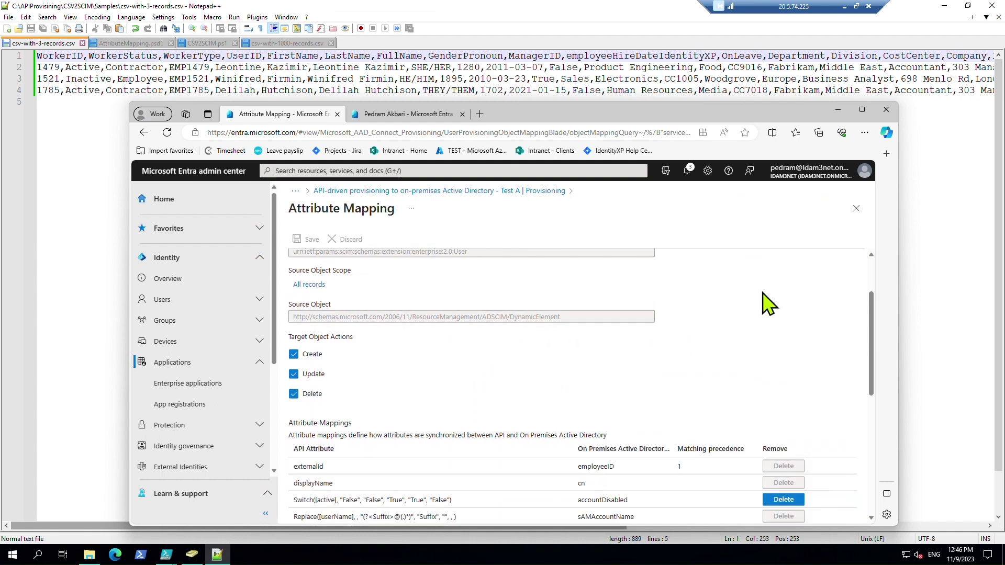
{"action": "scroll", "coordinate": [767, 304], "scroll_direction": "down", "scroll_amount": 3}
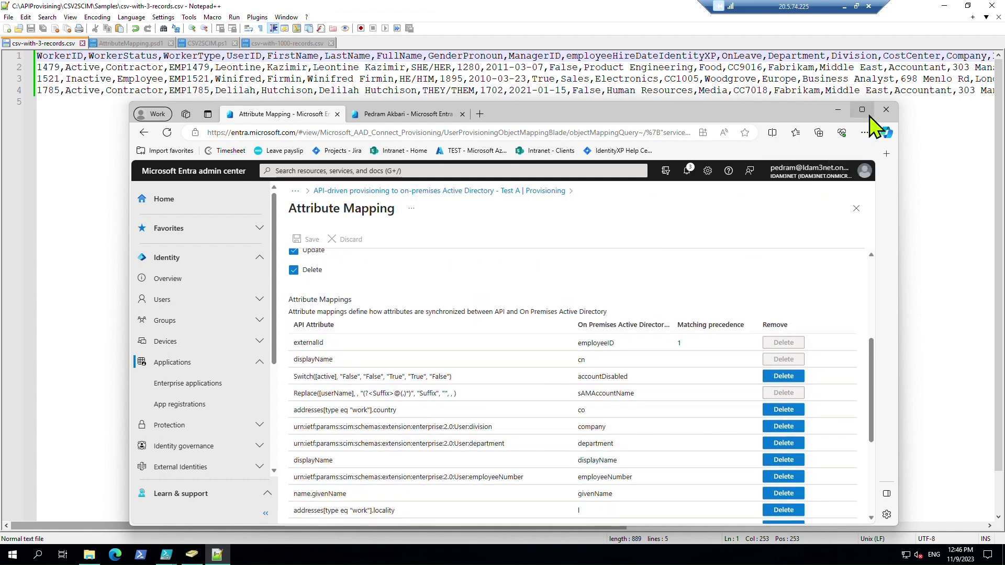
{"action": "left_click_drag", "start_coordinate": [733, 123], "coordinate": [740, 118]}
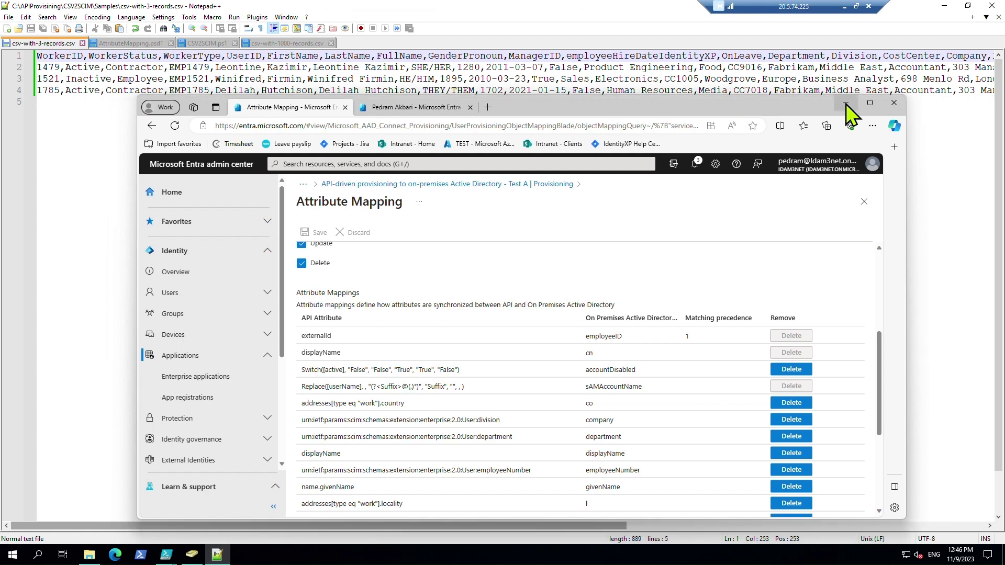
{"action": "left_click", "coordinate": [878, 102]}
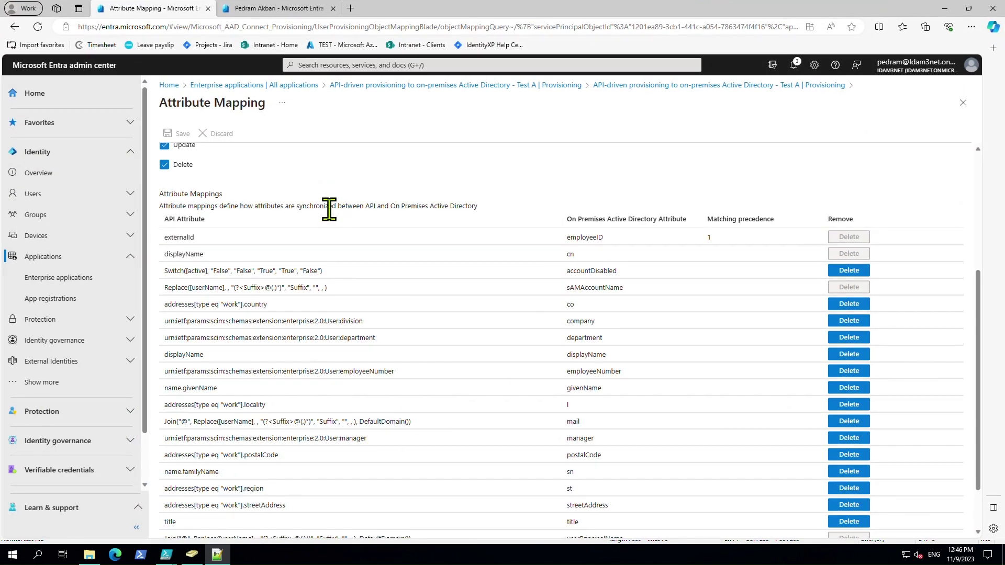
{"action": "scroll", "coordinate": [329, 209], "scroll_direction": "down", "scroll_amount": 2}
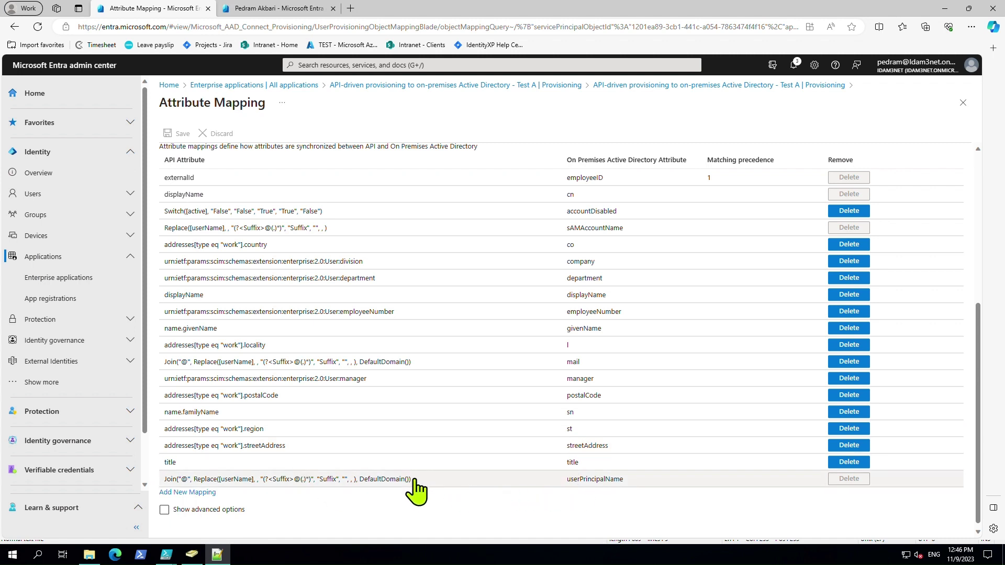
- Inspect the userPrincipalName mapping's expression, close it without editing, and minimize the browser to return to Notepad++
{"action": "left_click", "coordinate": [325, 480]}
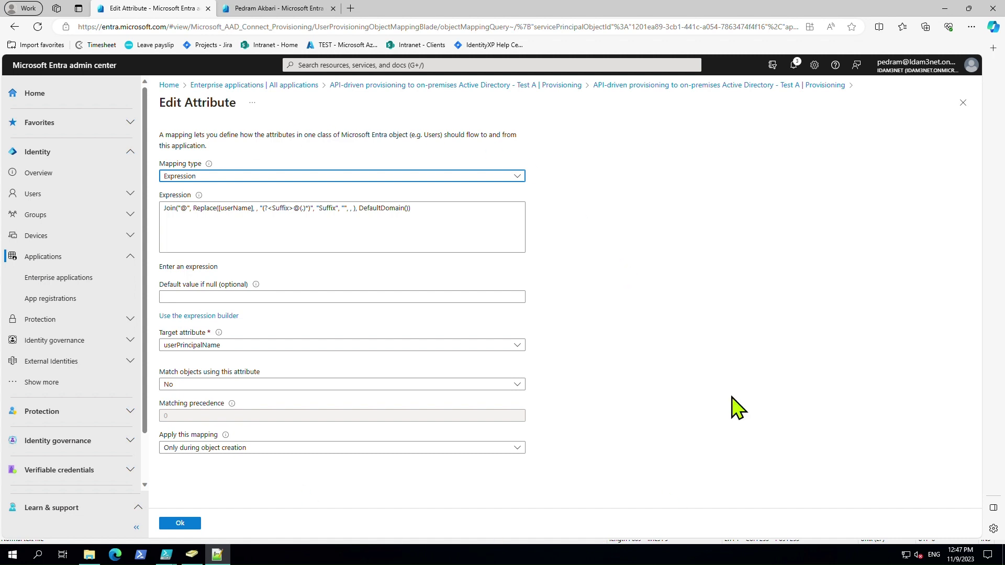
{"action": "left_click", "coordinate": [963, 103]}
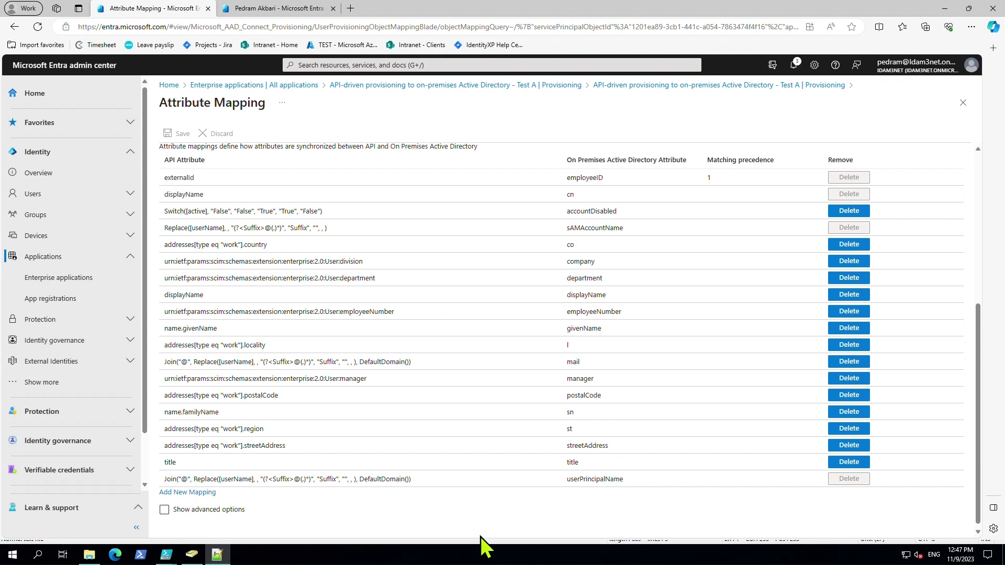
{"action": "scroll", "coordinate": [385, 521], "scroll_direction": "up", "scroll_amount": 1}
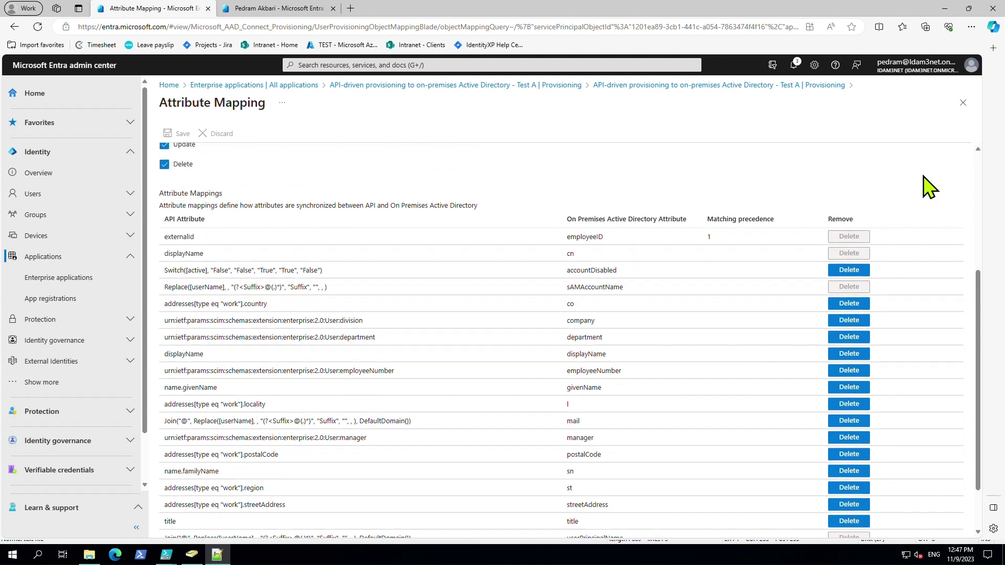
{"action": "left_click", "coordinate": [942, 5]}
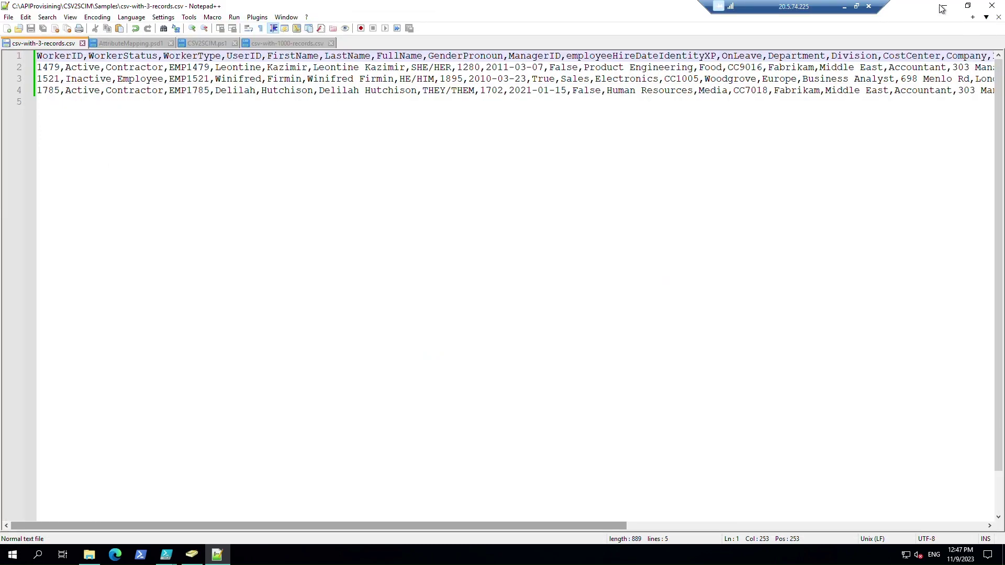
- Switch to the non-administrator PowerShell ISE window and copy the CSV2SCIM.ps1 command with -ValidateAttributeMapping from APICommands.ps1
{"action": "left_click", "coordinate": [165, 558]}
{"action": "left_click", "coordinate": [205, 514]}
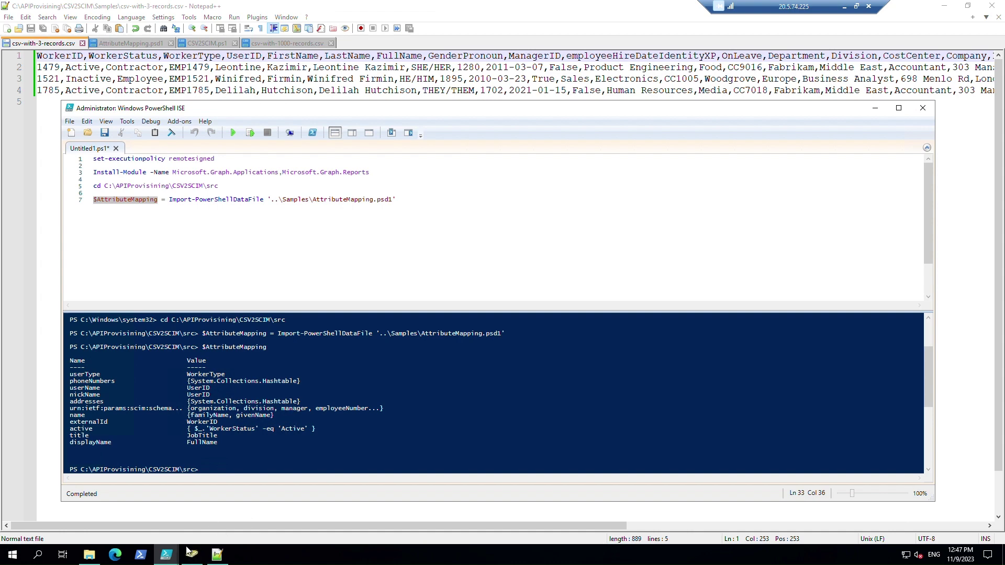
{"action": "left_click", "coordinate": [166, 558]}
{"action": "left_click", "coordinate": [144, 519]}
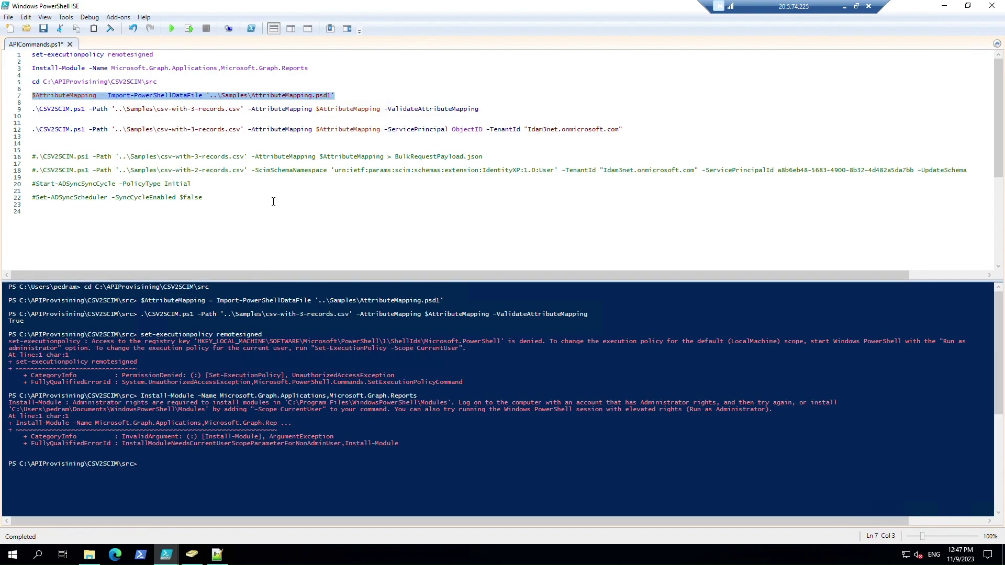
{"action": "left_click_drag", "start_coordinate": [492, 108], "coordinate": [32, 113]}
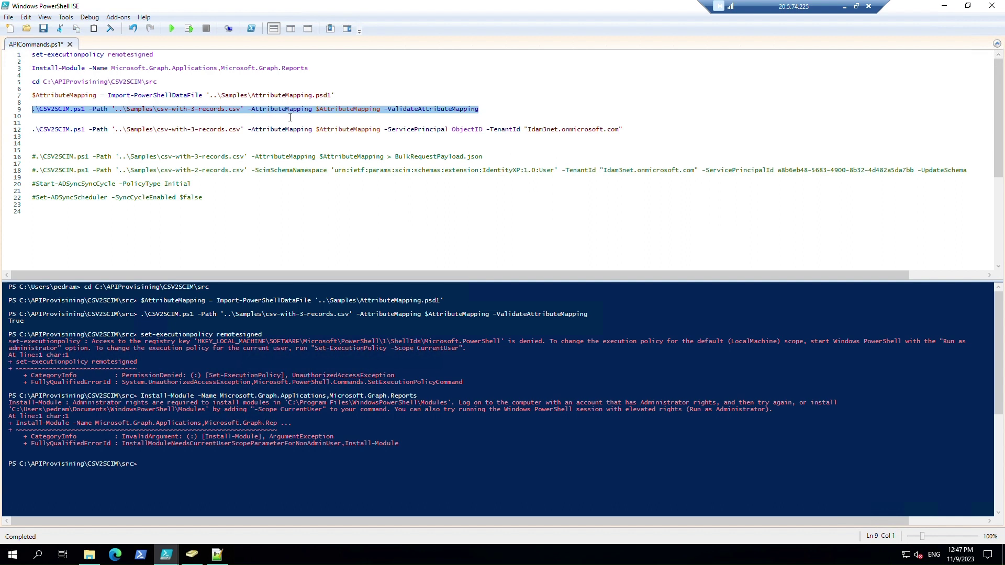
{"action": "right_click", "coordinate": [359, 109]}
{"action": "left_click", "coordinate": [400, 128]}
- Paste the -ValidateAttributeMapping command on a new line of the administrator PowerShell ISE script and run that line
{"action": "left_click", "coordinate": [171, 558]}
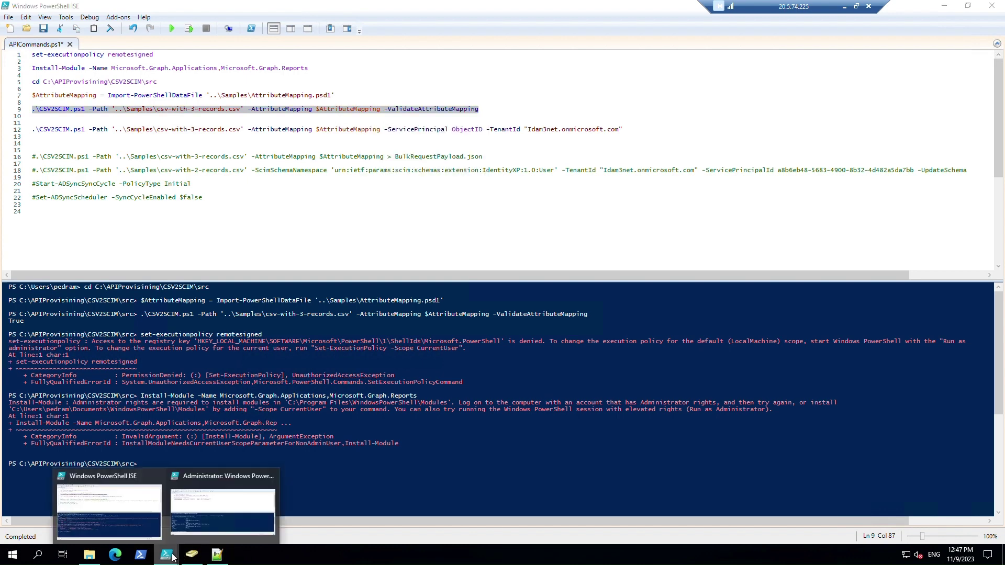
{"action": "left_click", "coordinate": [264, 490]}
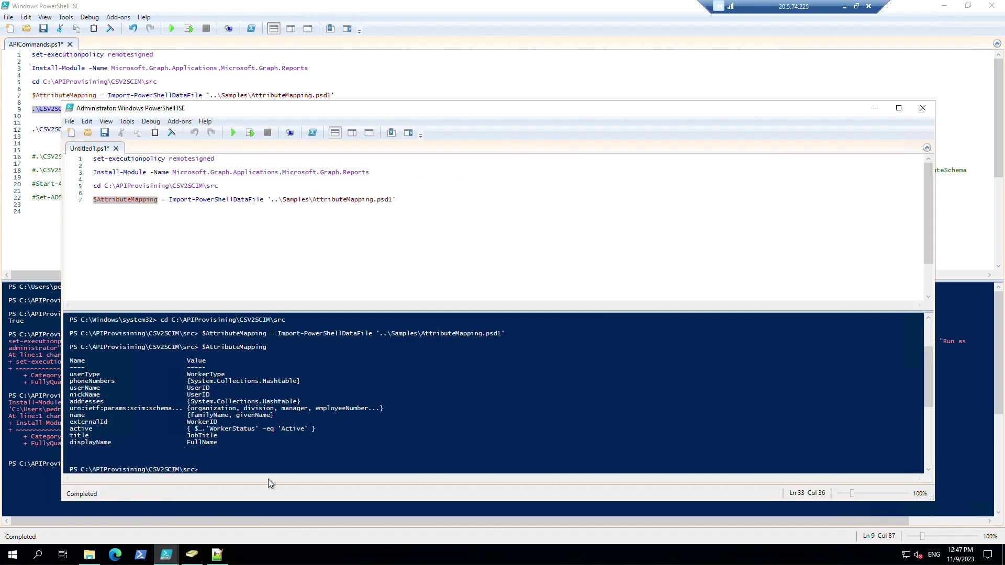
{"action": "left_click", "coordinate": [426, 206]}
{"action": "key", "text": "Return"}
{"action": "key", "text": "Return"}
{"action": "key", "text": "ctrl+v"}
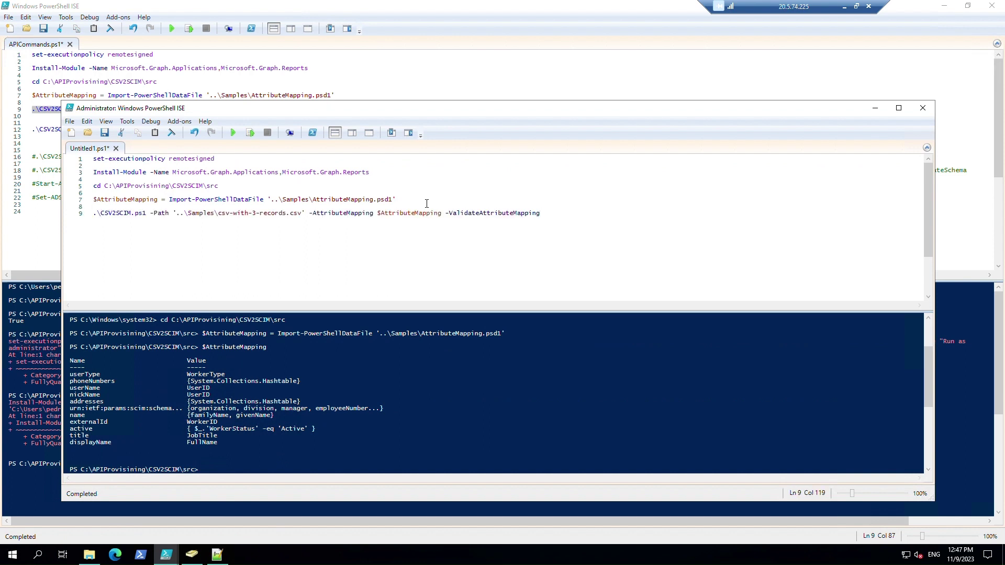
{"action": "left_click", "coordinate": [428, 214]}
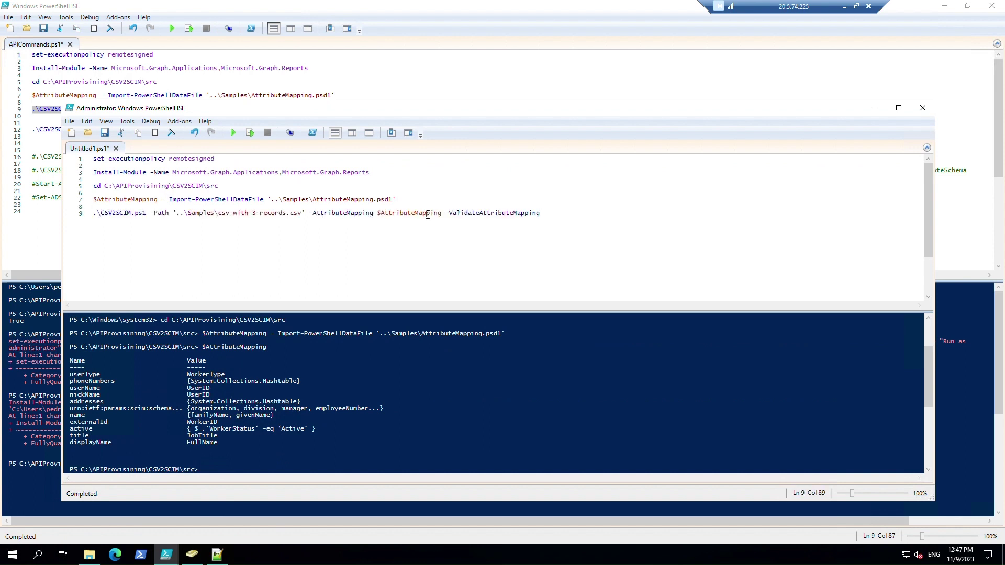
{"action": "left_click", "coordinate": [290, 133]}
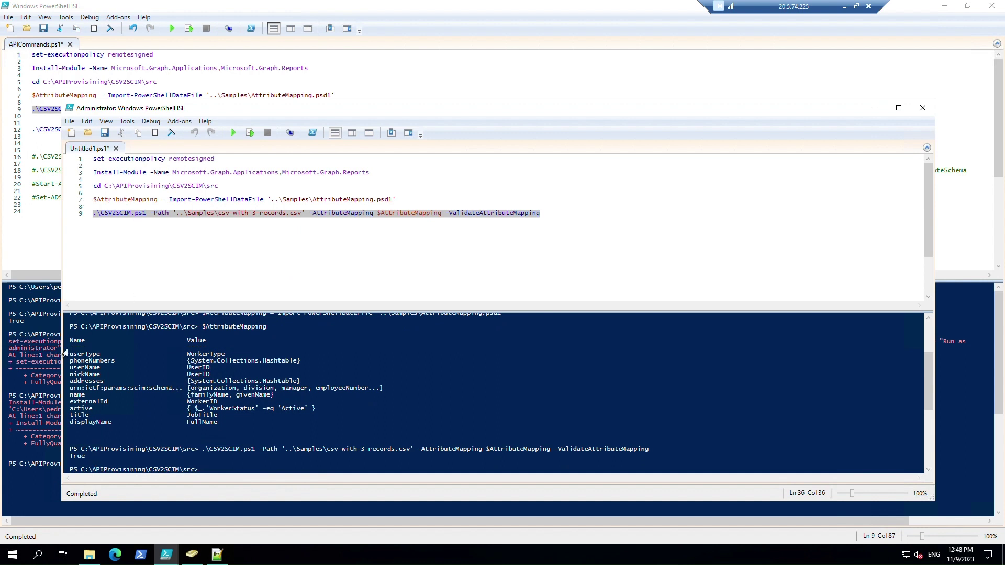
- Review the attribute mapping output and the CSV file name in the validation command, plus the -TenantId parameter in APICommands.ps1
{"action": "left_click_drag", "start_coordinate": [68, 347], "coordinate": [107, 429]}
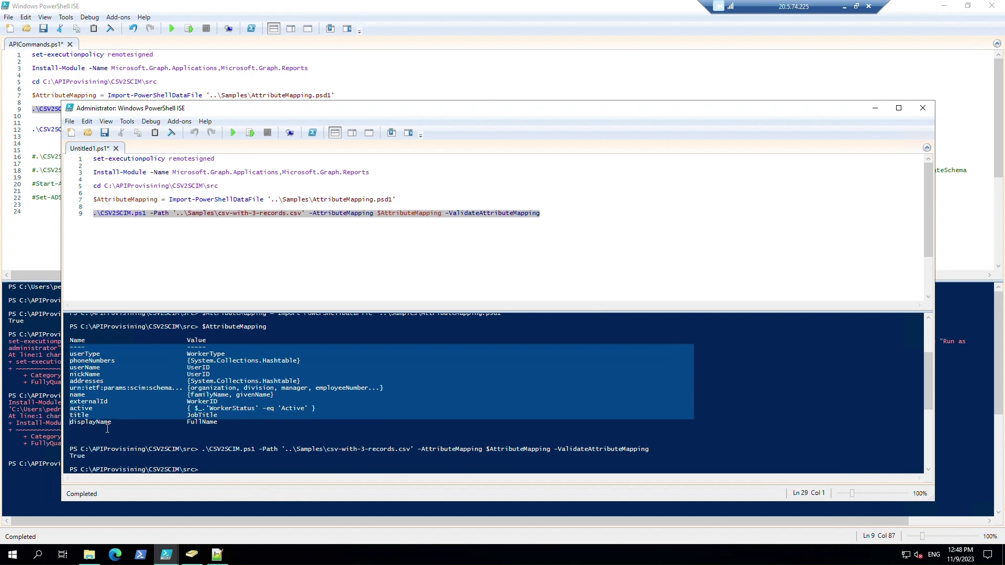
{"action": "left_click", "coordinate": [215, 213]}
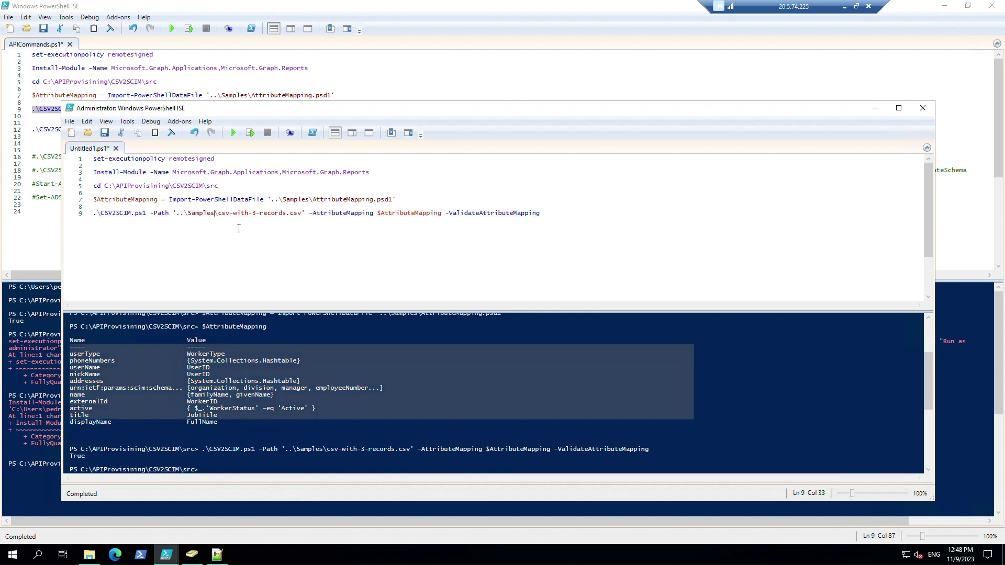
{"action": "left_click_drag", "start_coordinate": [218, 213], "coordinate": [301, 213]}
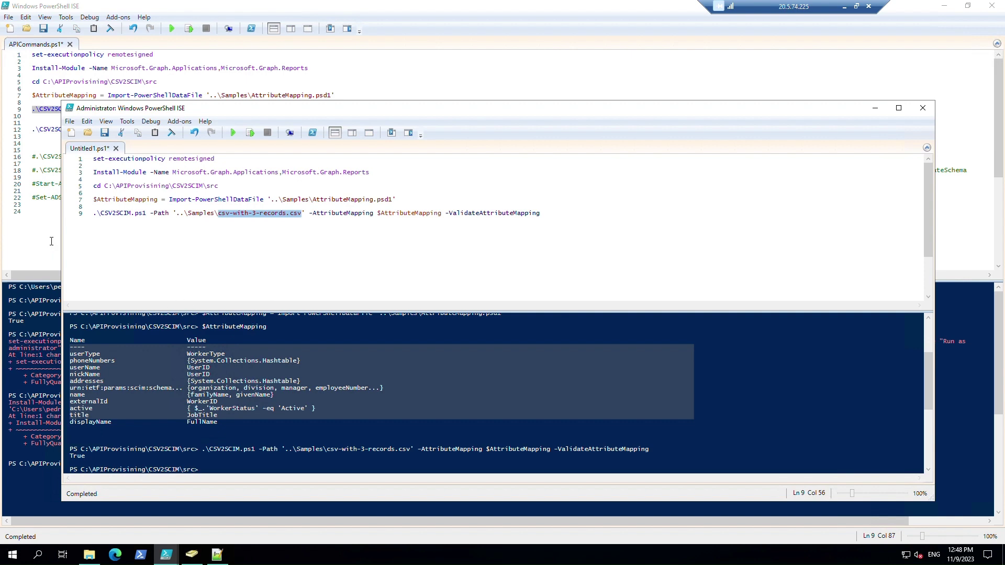
{"action": "left_click", "coordinate": [52, 241]}
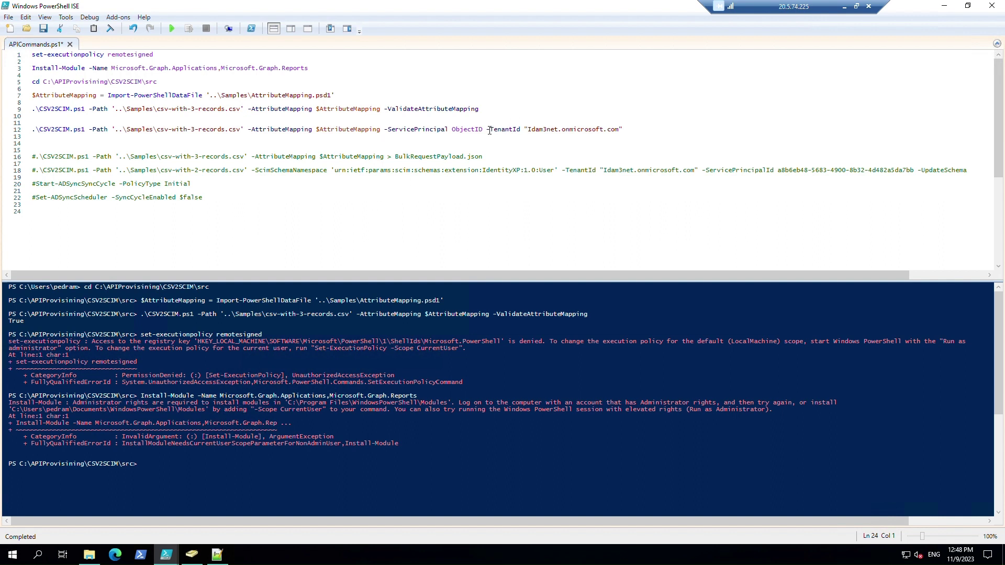
{"action": "left_click_drag", "start_coordinate": [486, 129], "coordinate": [623, 130]}
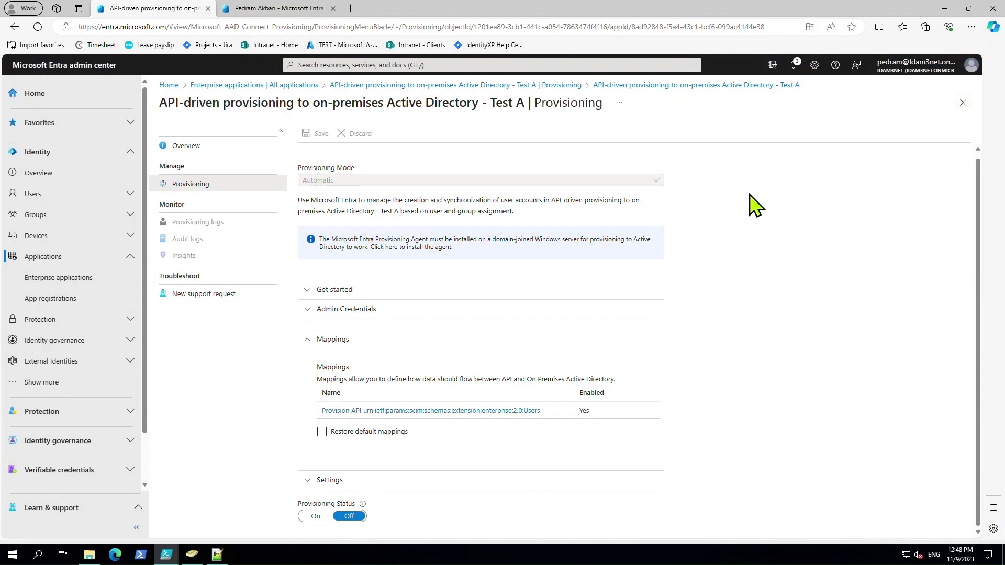
- In the Entra admin center, copy the Object ID from the Test A provisioning app's overview and minimize the browser
{"action": "left_click", "coordinate": [963, 103]}
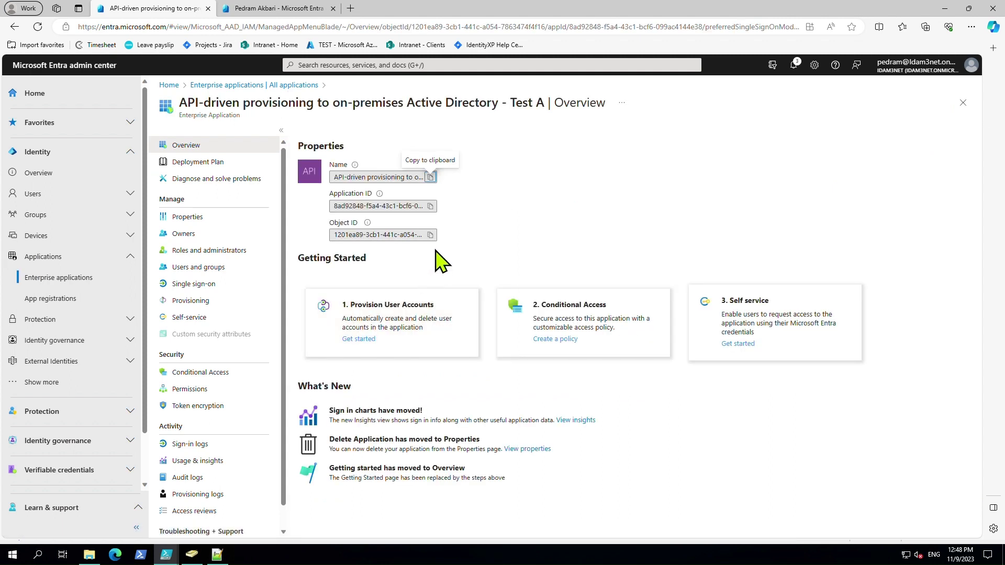
{"action": "left_click", "coordinate": [431, 235]}
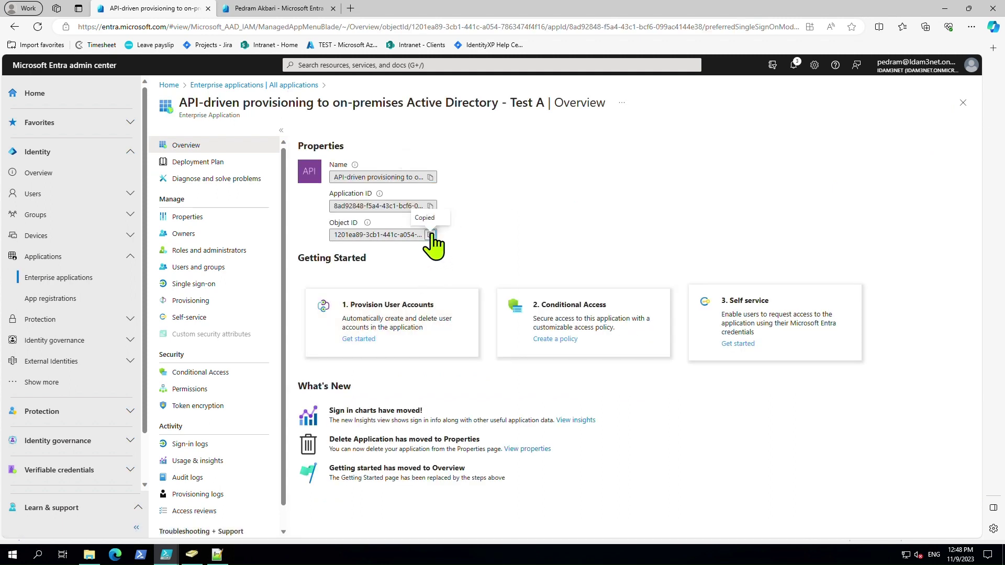
{"action": "left_click", "coordinate": [943, 8]}
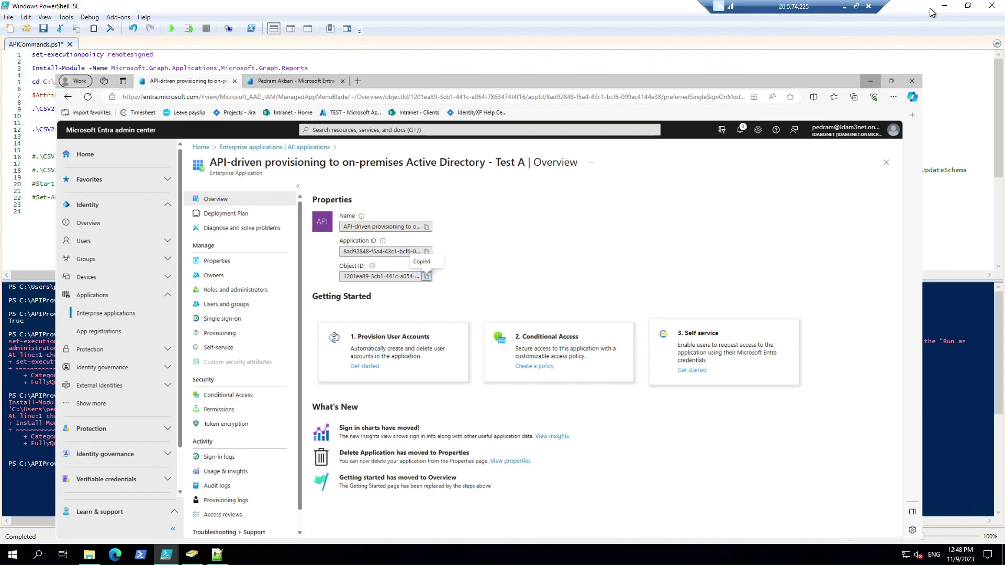
- Replace the ObjectID placeholder after -ServicePrincipal in APICommands.ps1 with the copied Object ID and run that CSV2SCIM.ps1 command
{"action": "left_click", "coordinate": [484, 143]}
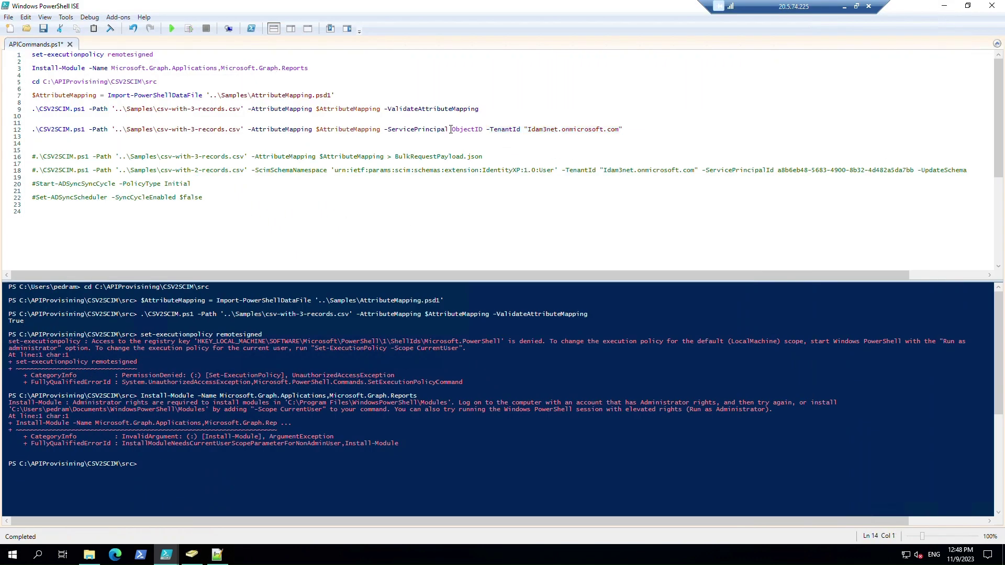
{"action": "left_click_drag", "start_coordinate": [451, 129], "coordinate": [482, 130]}
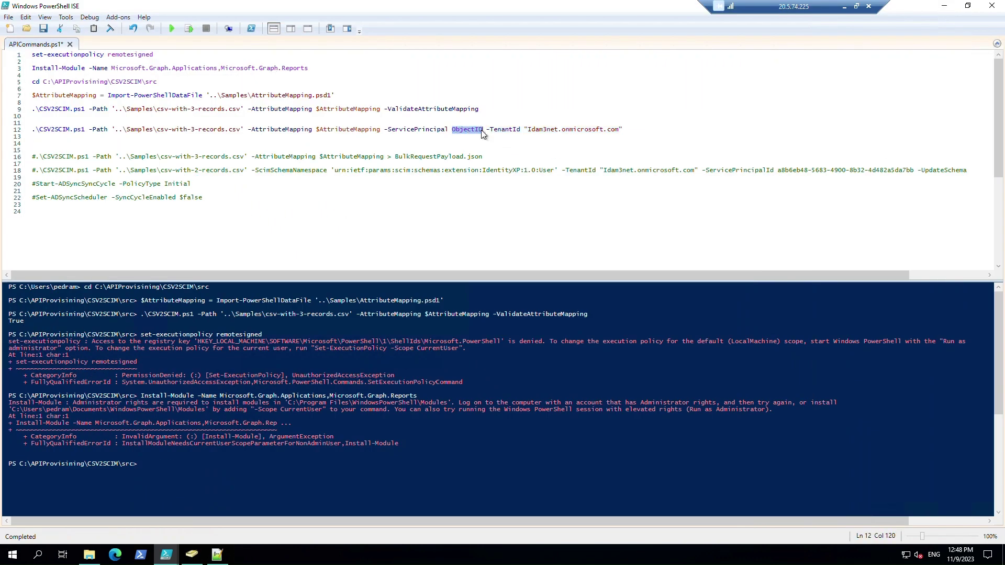
{"action": "key", "text": "ctrl+v"}
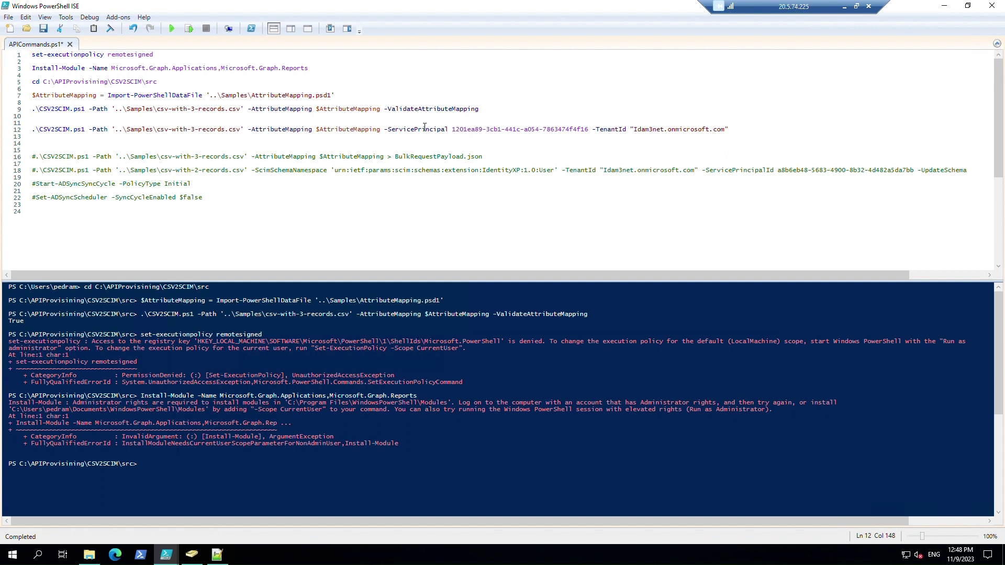
{"action": "left_click", "coordinate": [423, 129]}
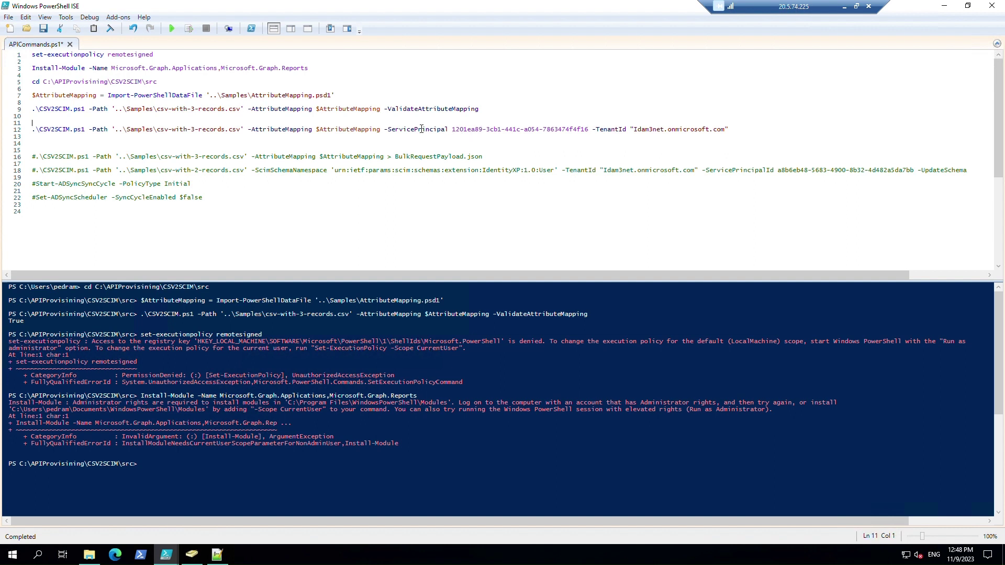
{"action": "left_click", "coordinate": [190, 30]}
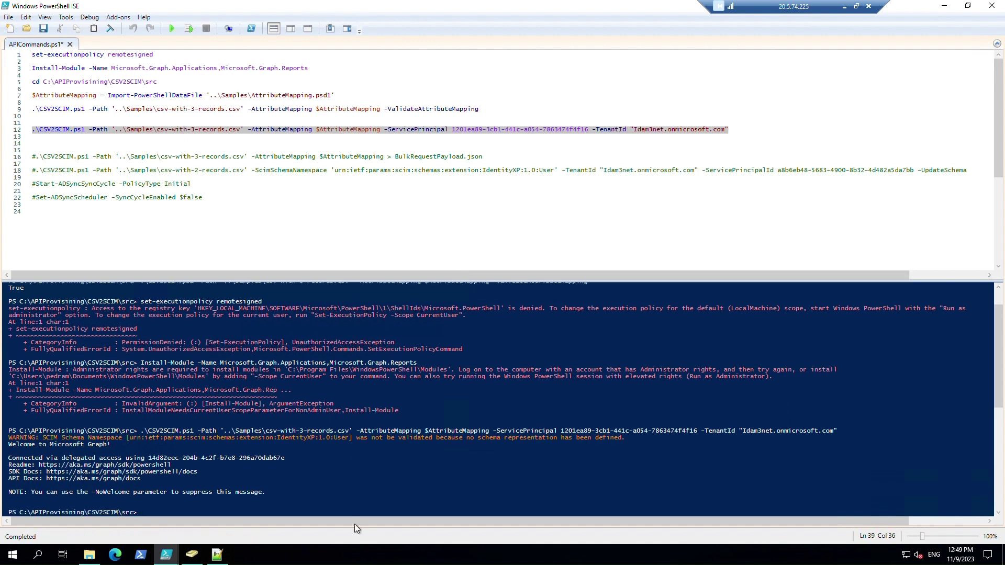
- Switch to Active Directory Users and Computers and check the API Users OU under ManagedAccount for the provisioned accounts
{"action": "left_click", "coordinate": [185, 562]}
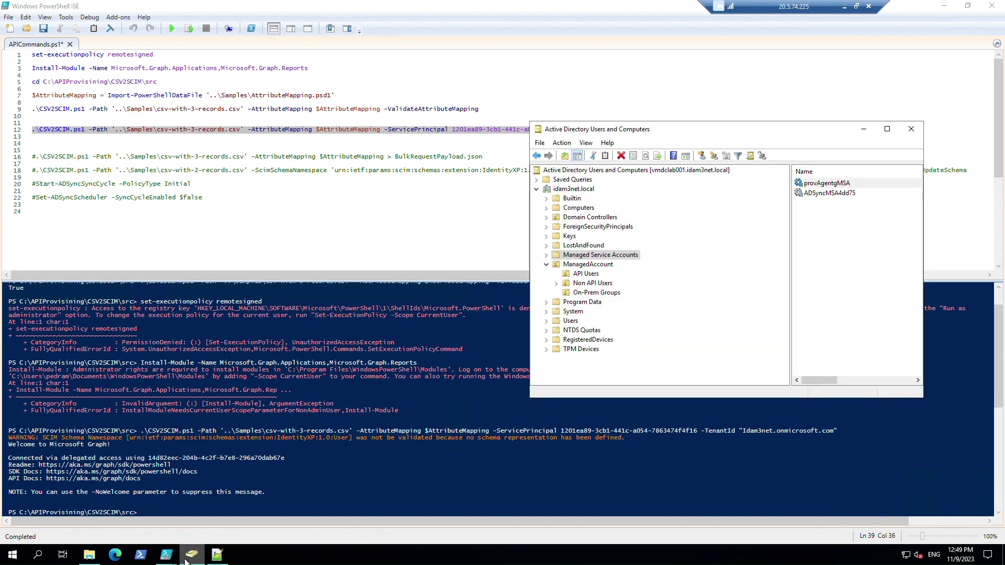
{"action": "left_click", "coordinate": [588, 275]}
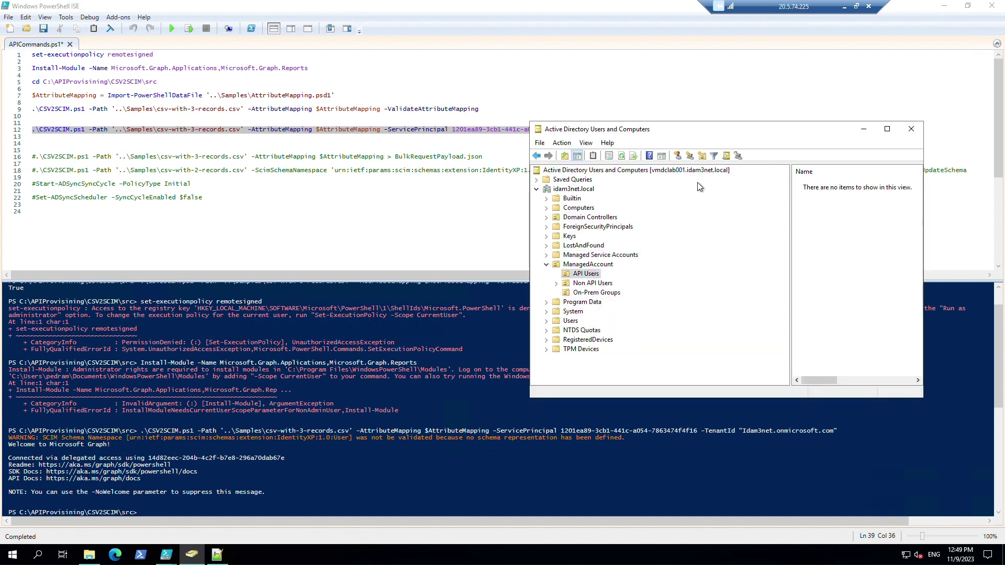
{"action": "left_click_drag", "start_coordinate": [734, 131], "coordinate": [534, 115]}
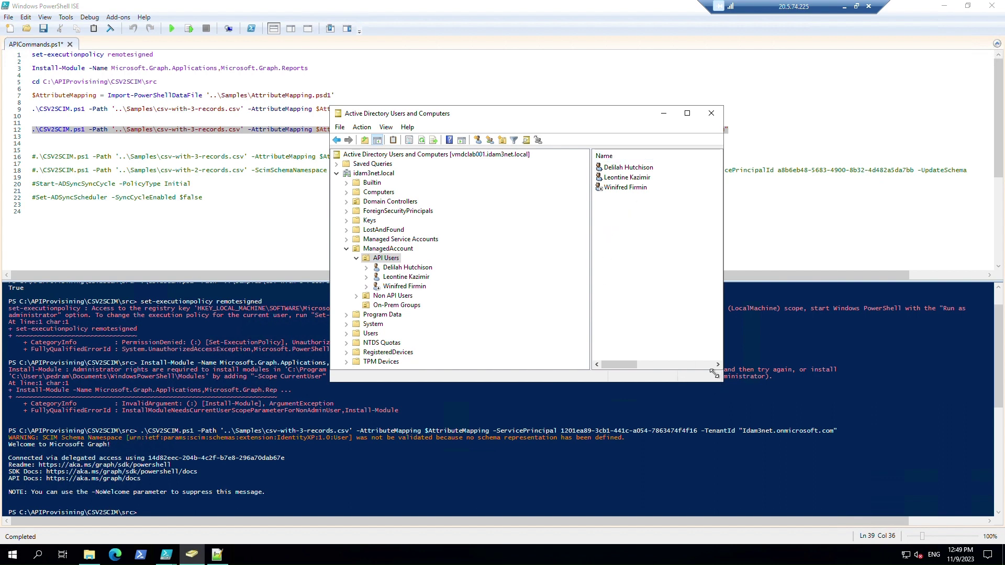
- Place the Notepad++ window with csv-with-3-records.csv beside the API Users listing and compare its records with the accounts
{"action": "left_click", "coordinate": [217, 554]}
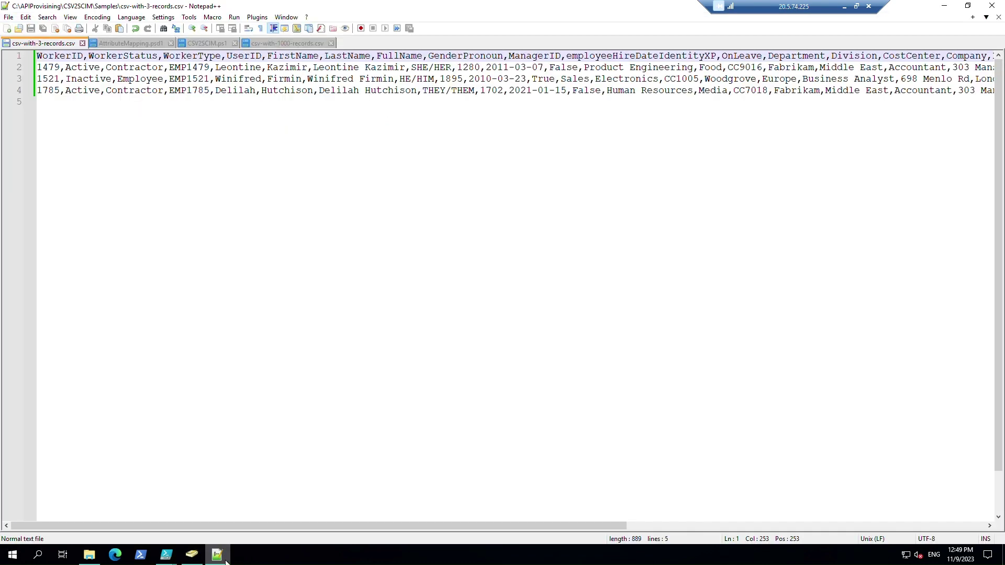
{"action": "left_click", "coordinate": [968, 6]}
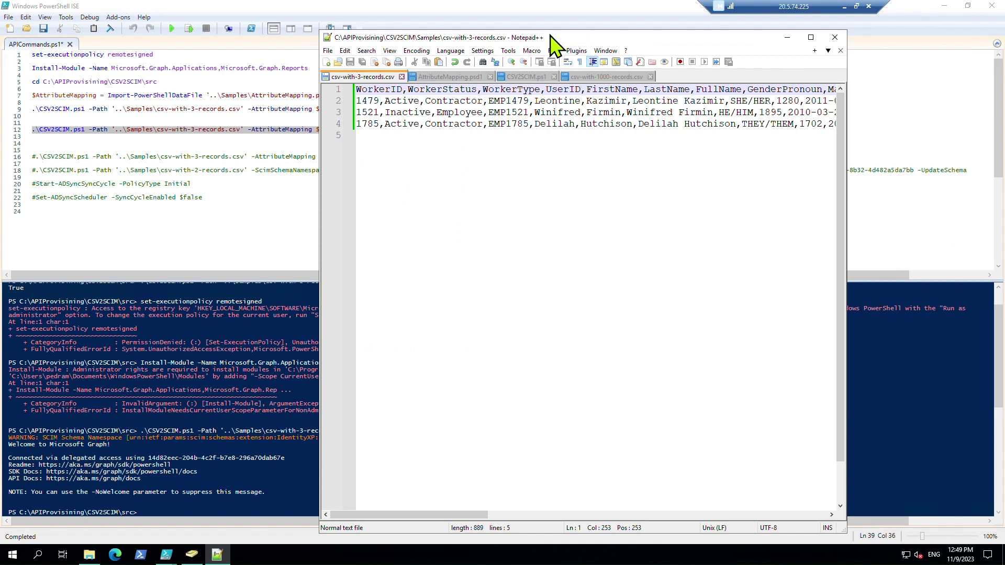
{"action": "left_click_drag", "start_coordinate": [678, 46], "coordinate": [516, 352]}
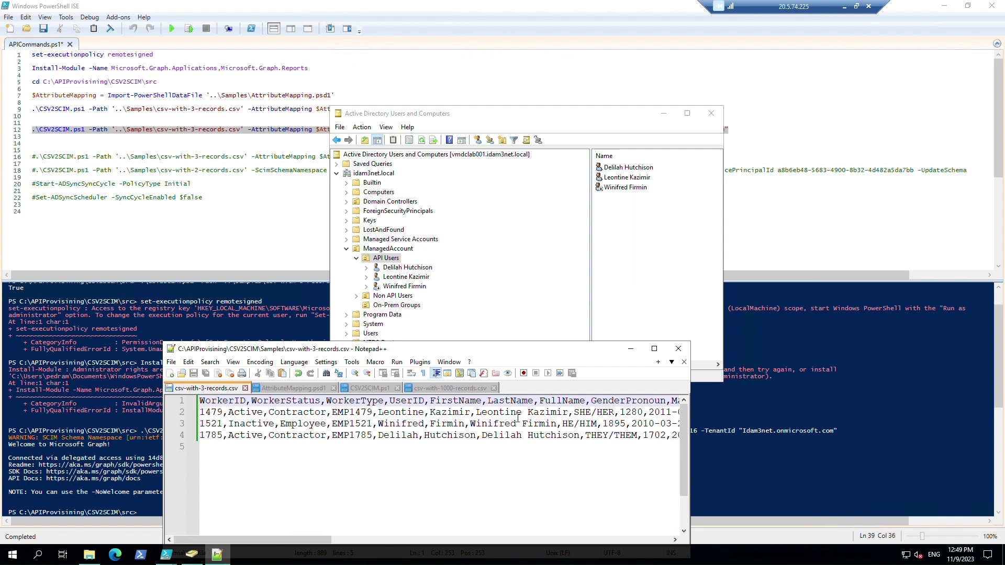
{"action": "left_click", "coordinate": [431, 412]}
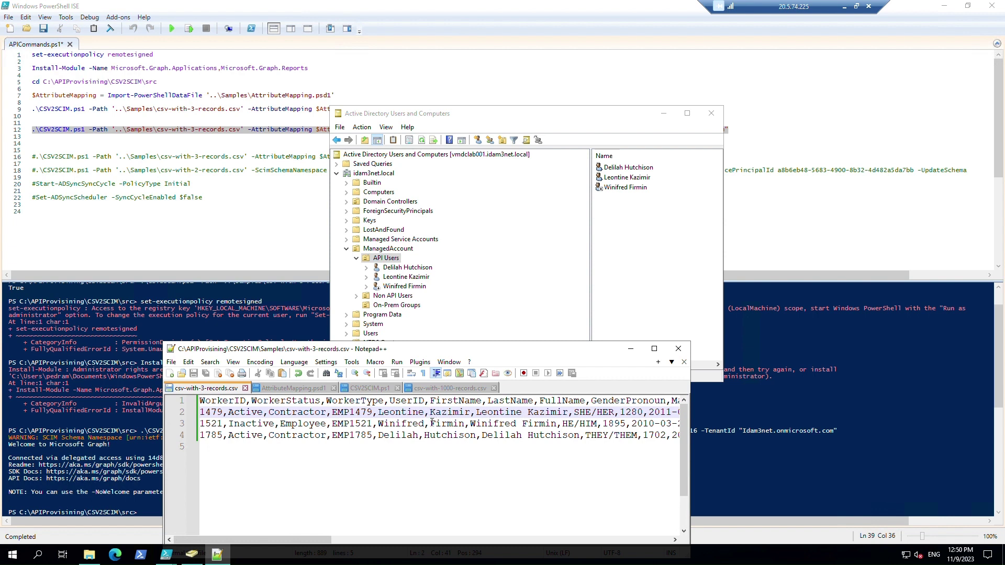
{"action": "double_click", "coordinate": [432, 423]}
{"action": "left_click_drag", "start_coordinate": [428, 436], "coordinate": [507, 444]}
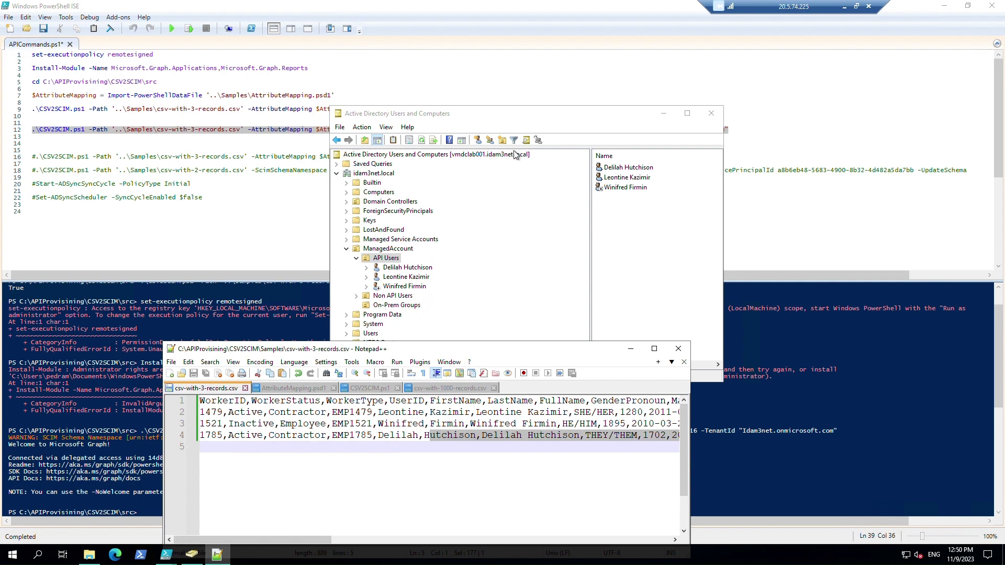
- Open the properties of the first account in the API Users OU and check its e-mail address
{"action": "right_click", "coordinate": [628, 170]}
{"action": "left_click", "coordinate": [677, 334]}
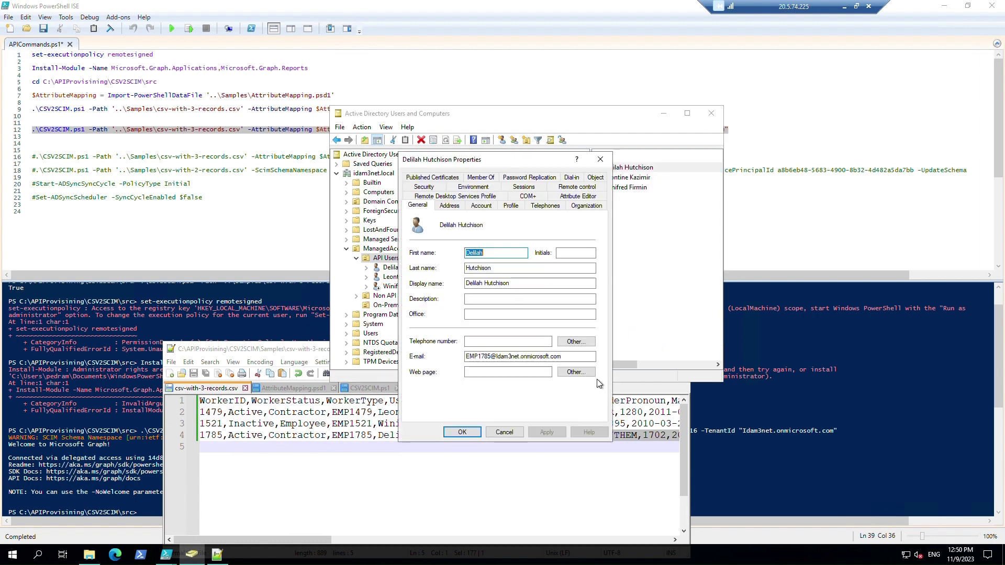
{"action": "left_click_drag", "start_coordinate": [563, 357], "coordinate": [446, 356]}
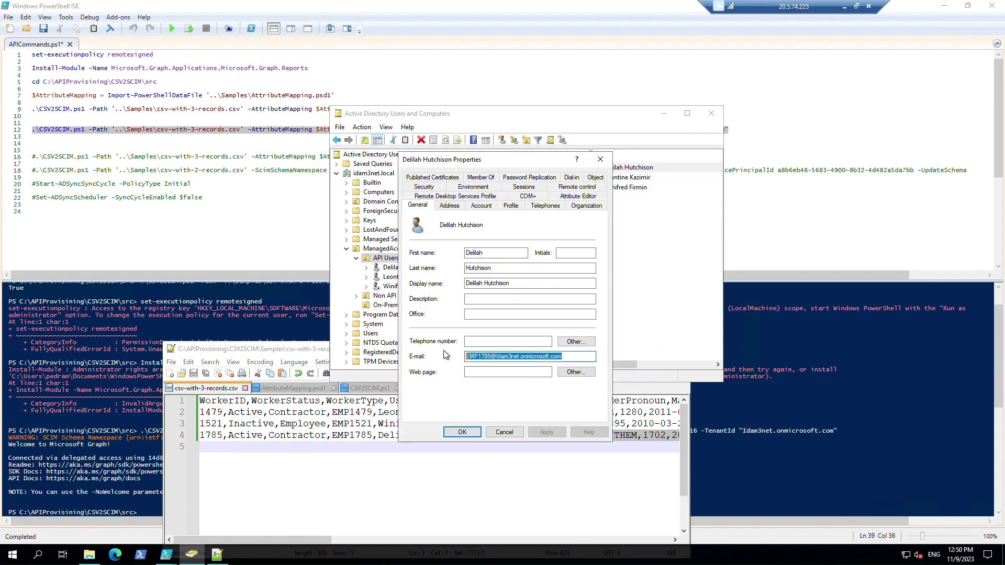
{"action": "left_click", "coordinate": [481, 206]}
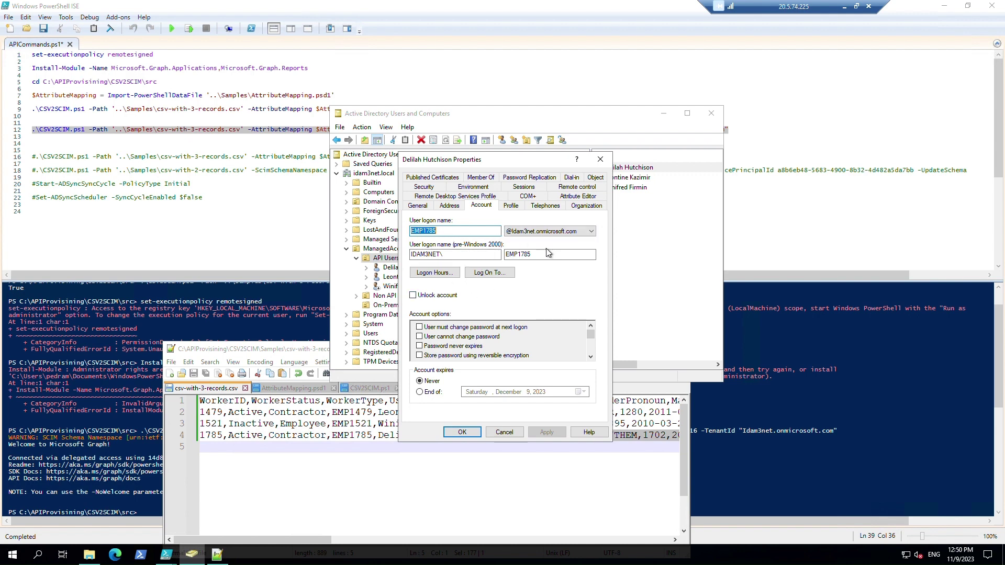
{"action": "left_click", "coordinate": [585, 233]}
{"action": "left_click", "coordinate": [586, 242]}
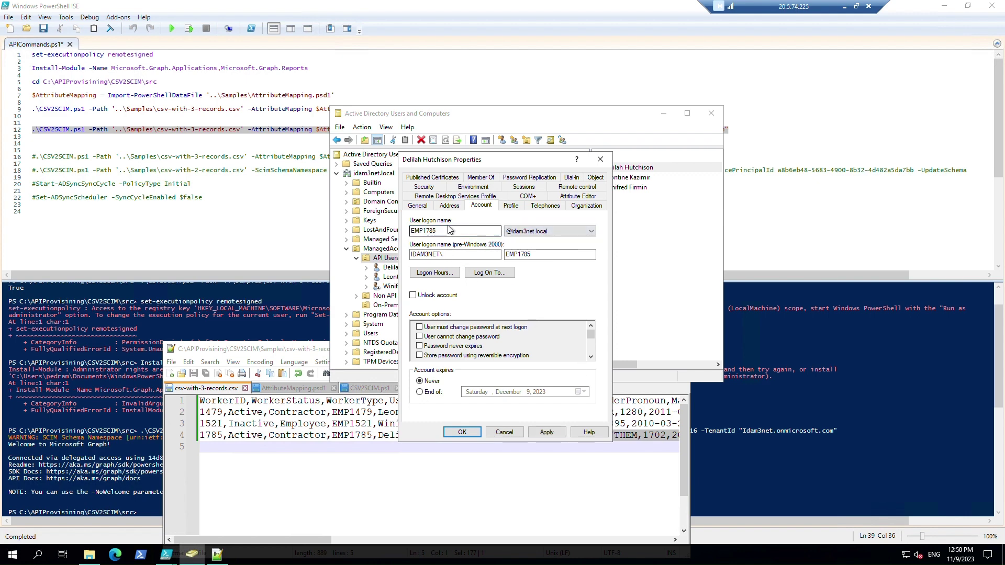
{"action": "left_click", "coordinate": [418, 205]}
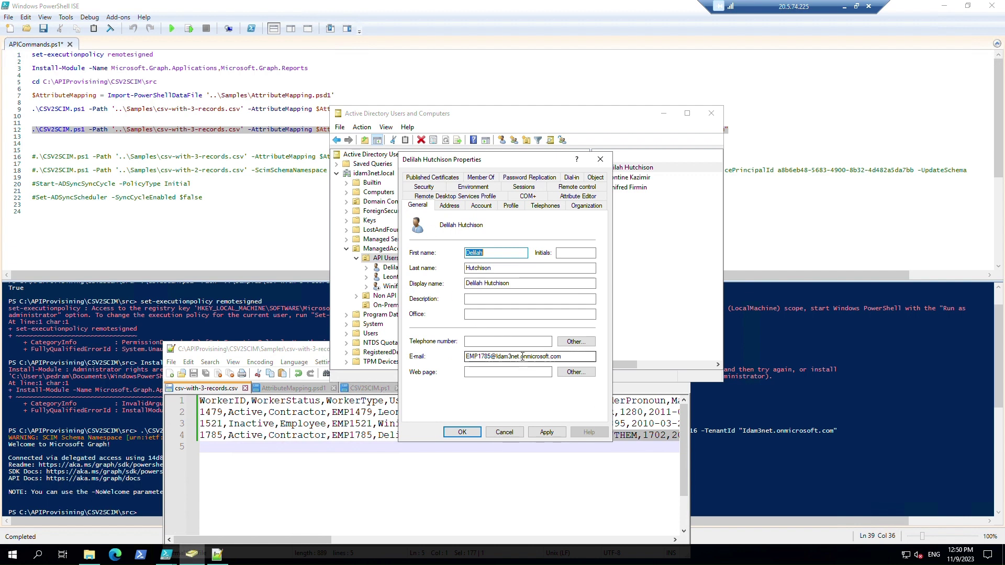
{"action": "left_click_drag", "start_coordinate": [521, 358], "coordinate": [545, 358]}
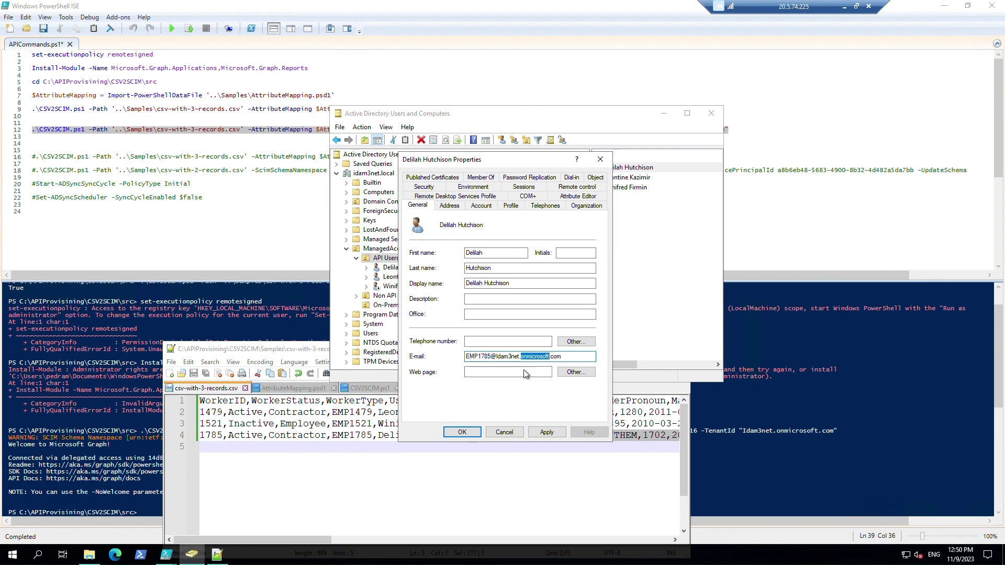
{"action": "left_click", "coordinate": [514, 435]}
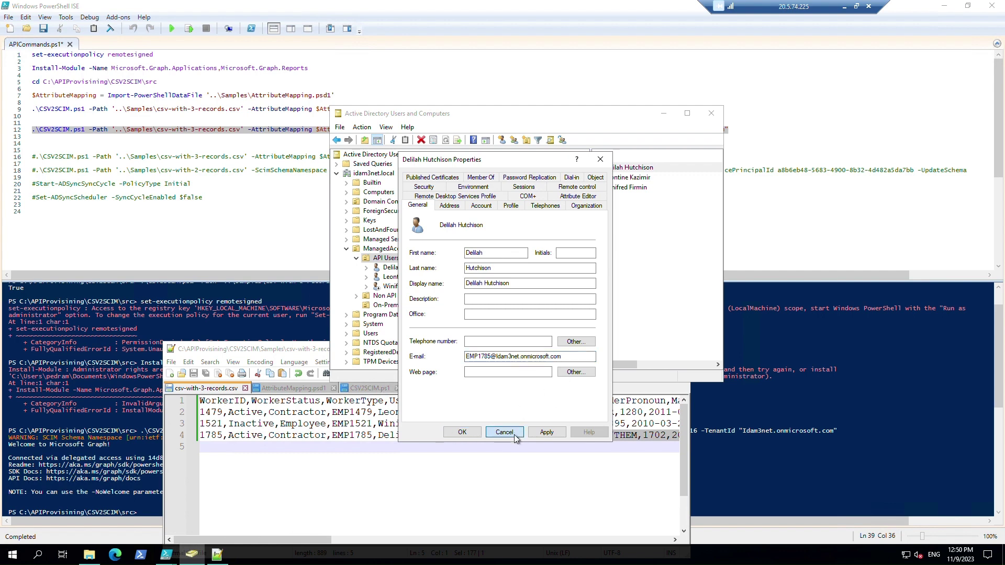
{"action": "left_click", "coordinate": [514, 434]}
- Bring the csv-with-3-records.csv window forward and move it higher to review its records
{"action": "left_click", "coordinate": [313, 352]}
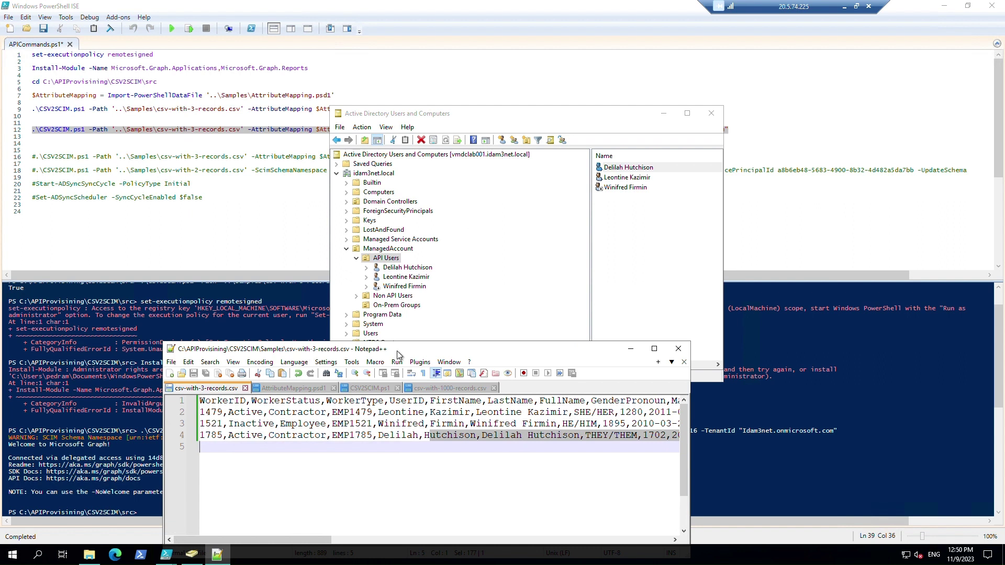
{"action": "left_click_drag", "start_coordinate": [445, 346], "coordinate": [443, 276]}
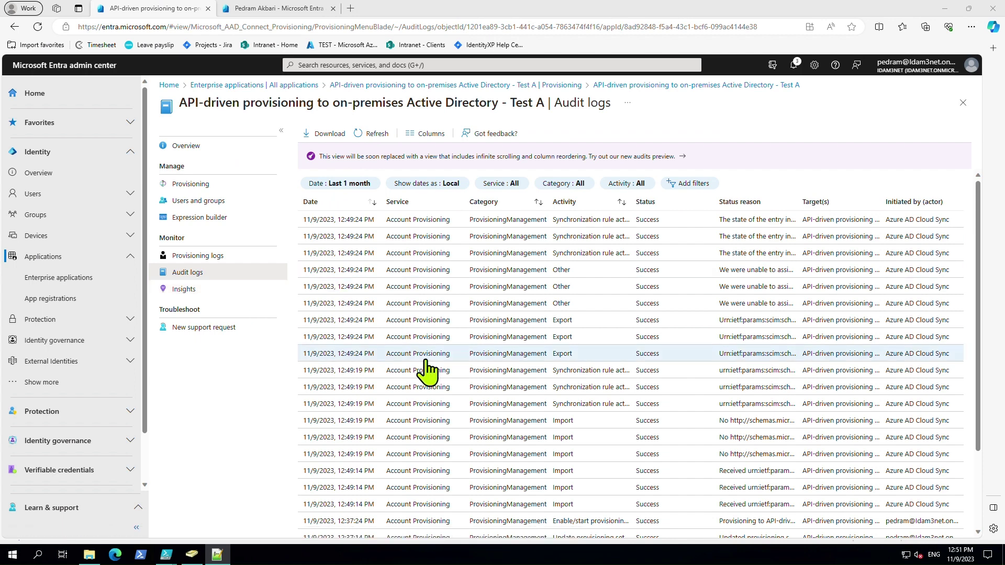
- Switch to the Microsoft Entra admin center and examine the activity and modified properties of the newest audit log entry for Test A
{"action": "scroll", "coordinate": [426, 370], "scroll_direction": "down", "scroll_amount": 3}
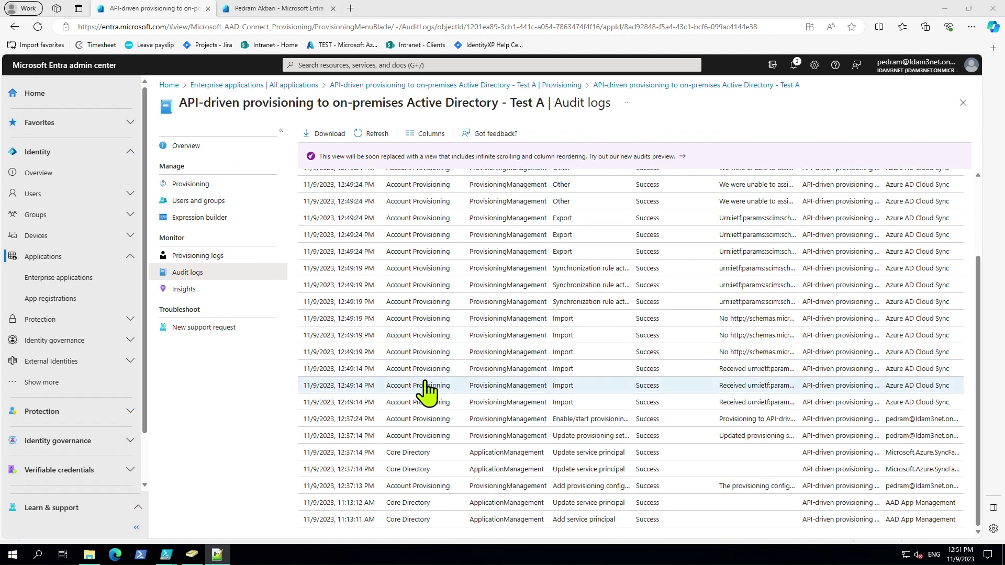
{"action": "scroll", "coordinate": [426, 403], "scroll_direction": "up", "scroll_amount": 3}
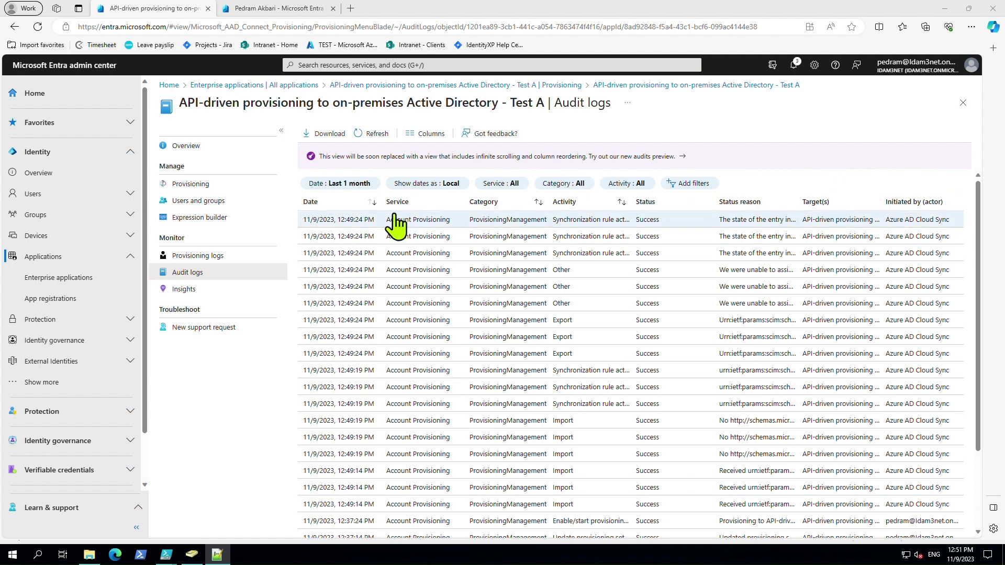
{"action": "left_click", "coordinate": [426, 236]}
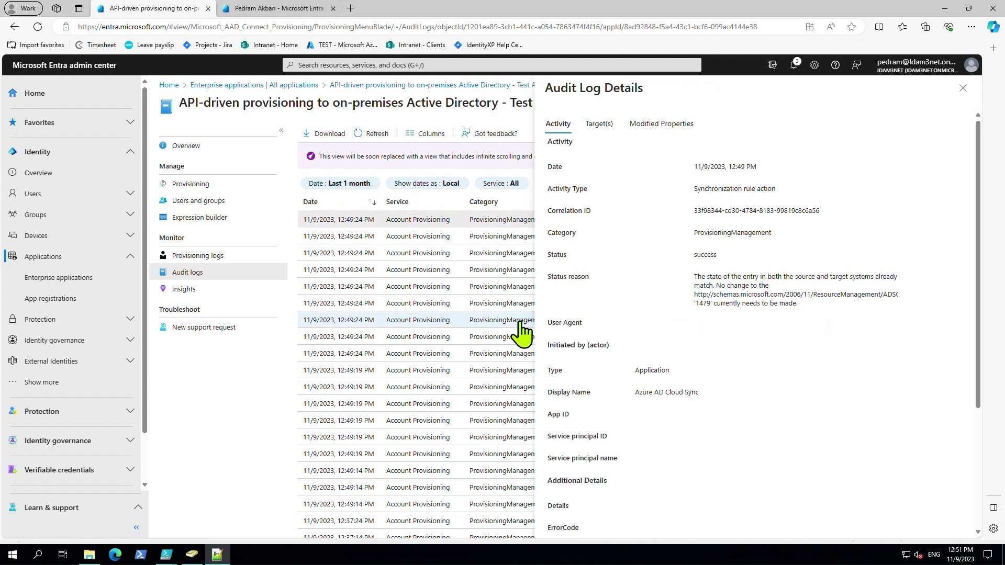
{"action": "left_click", "coordinate": [649, 128]}
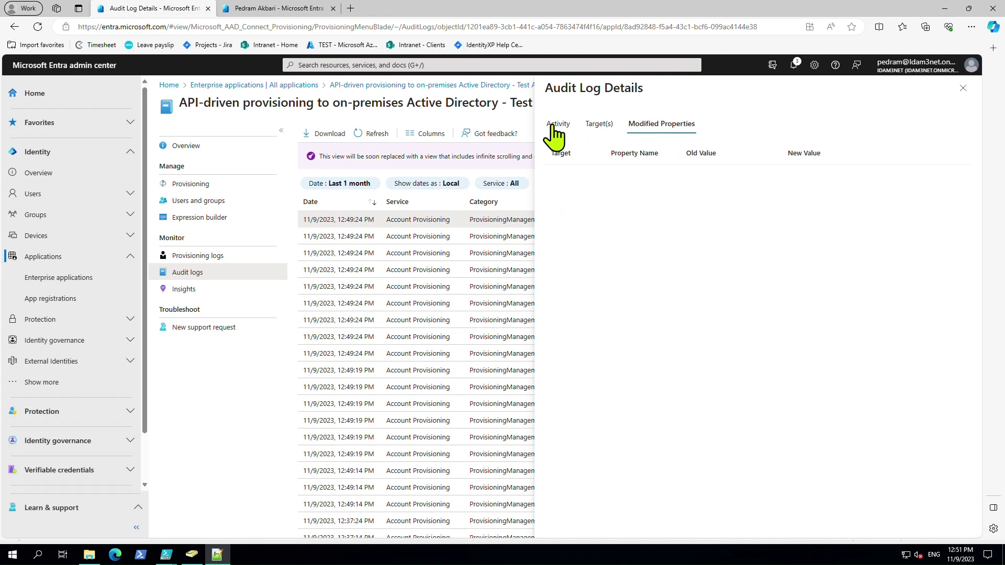
{"action": "left_click", "coordinate": [963, 89]}
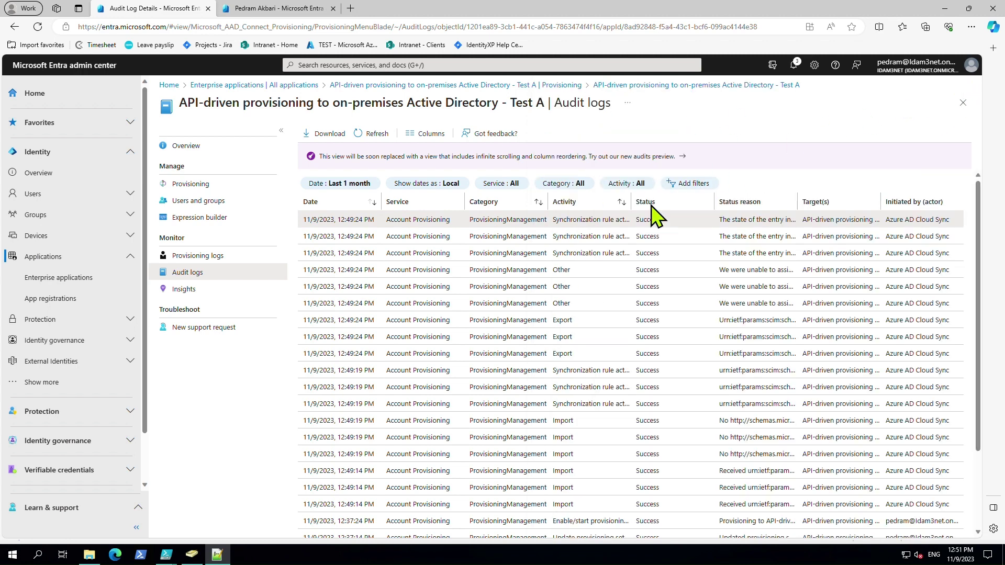
- Examine the activity and modified properties of the first 12:49:19 PM Synchronization rule action audit entry, including its displayName value
{"action": "left_click", "coordinate": [528, 371]}
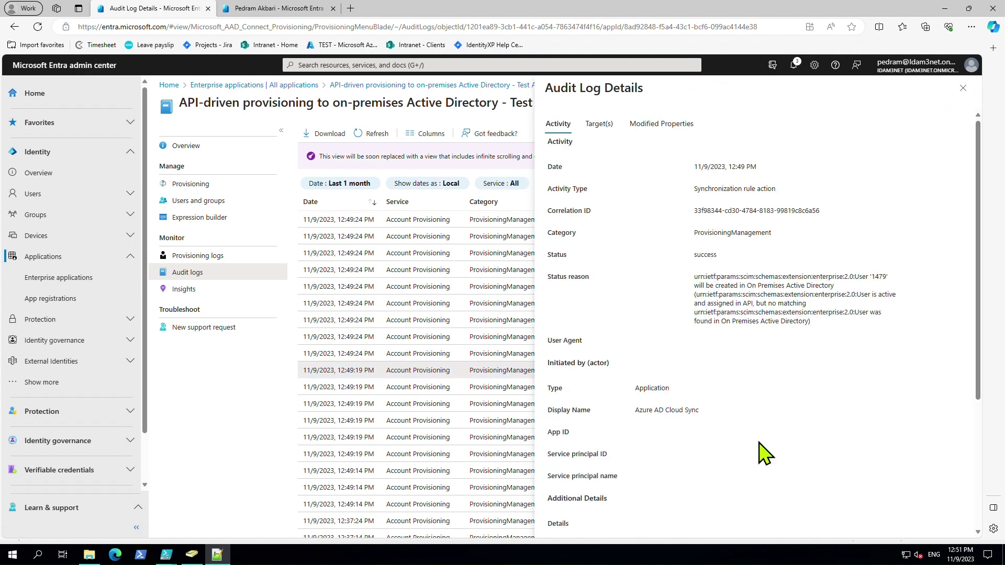
{"action": "left_click", "coordinate": [664, 126]}
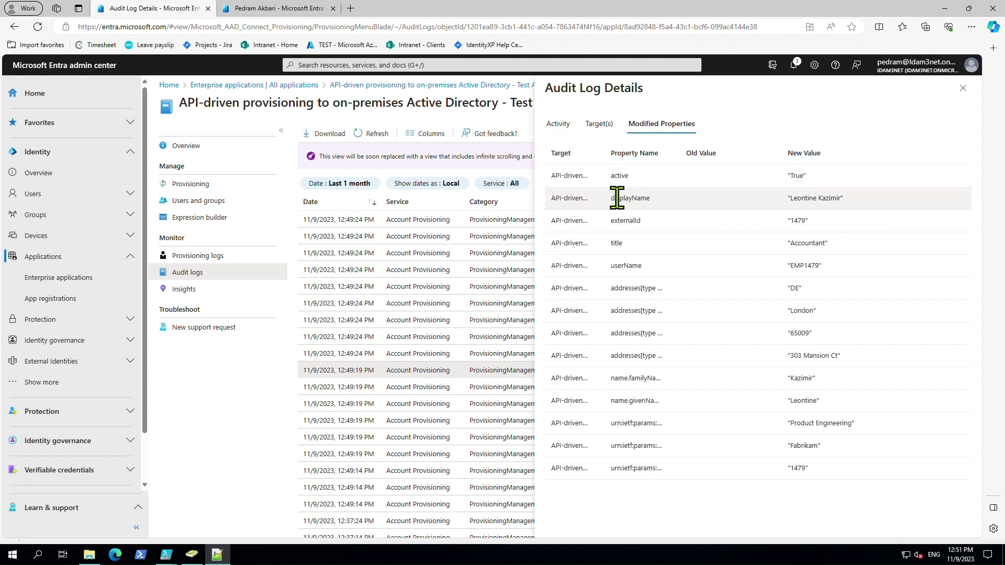
{"action": "left_click_drag", "start_coordinate": [789, 199], "coordinate": [866, 212]}
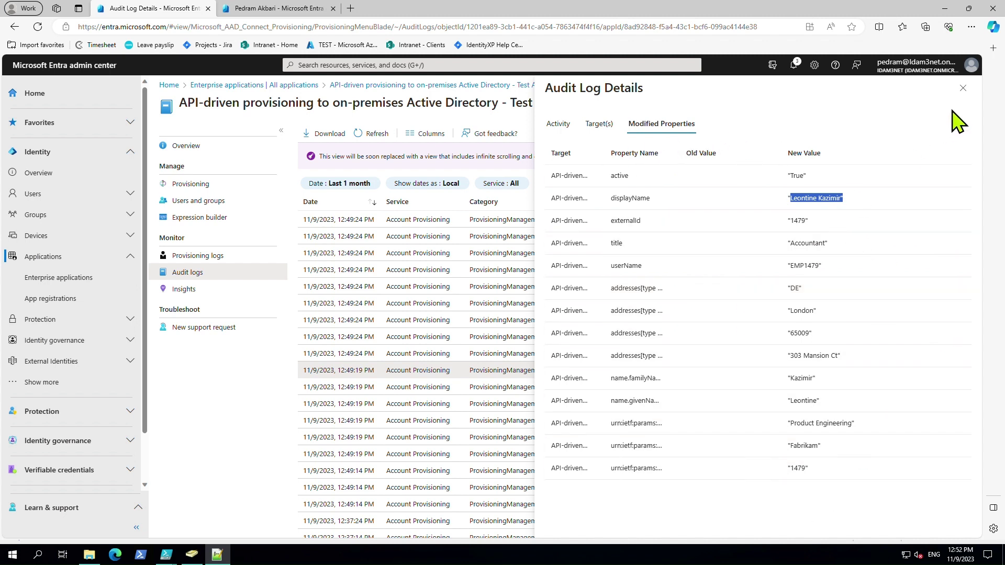
{"action": "left_click", "coordinate": [963, 88]}
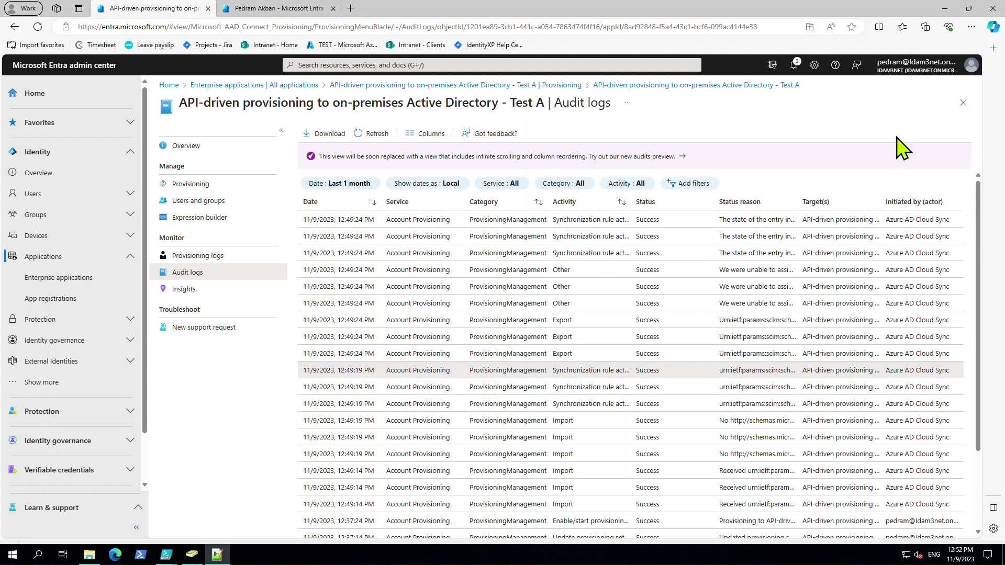
- Open the provisioning logs and review the provisioning steps and exported attributes of the last listed Create entry
{"action": "left_click", "coordinate": [191, 256]}
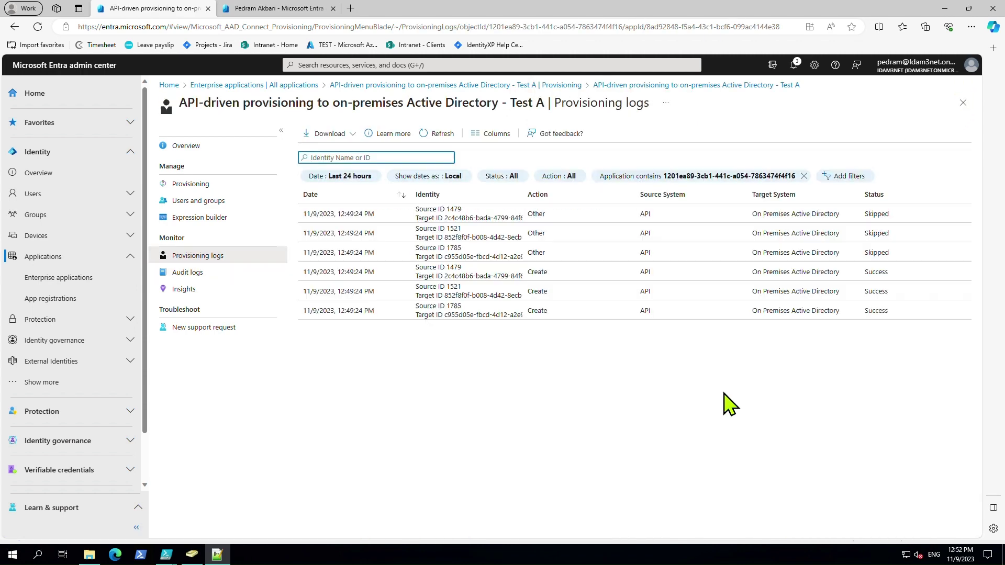
{"action": "left_click", "coordinate": [438, 312]}
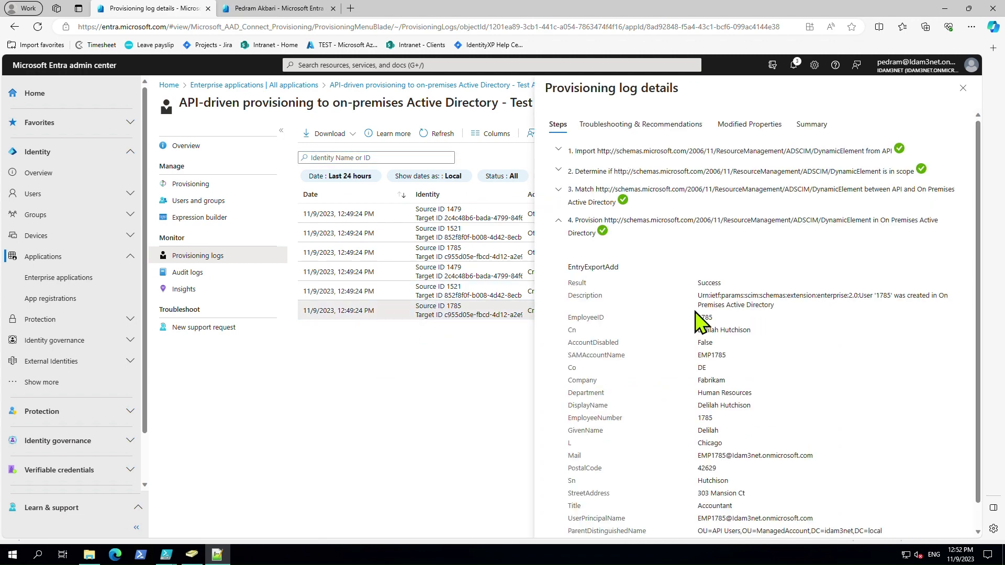
{"action": "scroll", "coordinate": [695, 293], "scroll_direction": "down", "scroll_amount": 1}
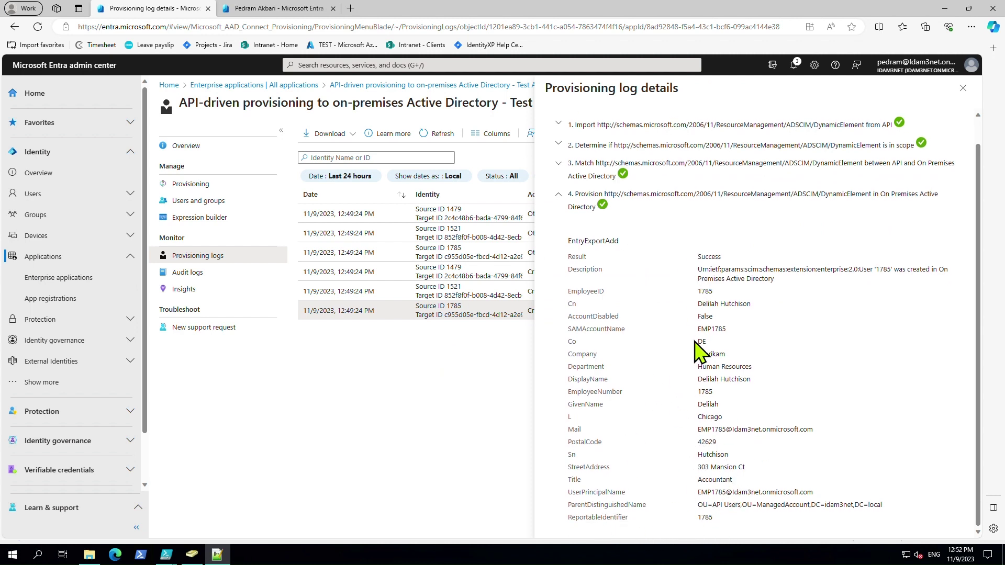
{"action": "scroll", "coordinate": [785, 260], "scroll_direction": "up", "scroll_amount": 1}
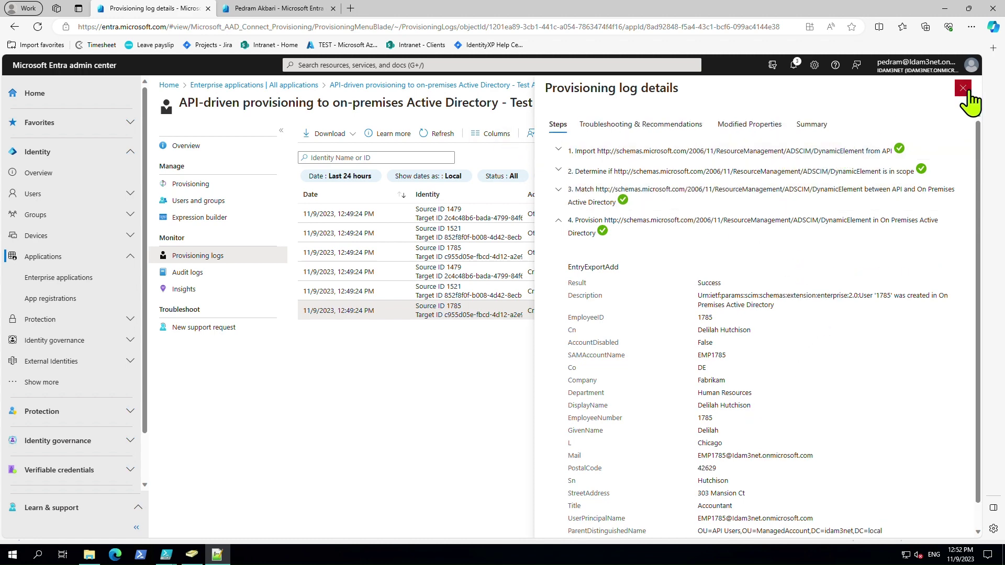
{"action": "left_click", "coordinate": [964, 89]}
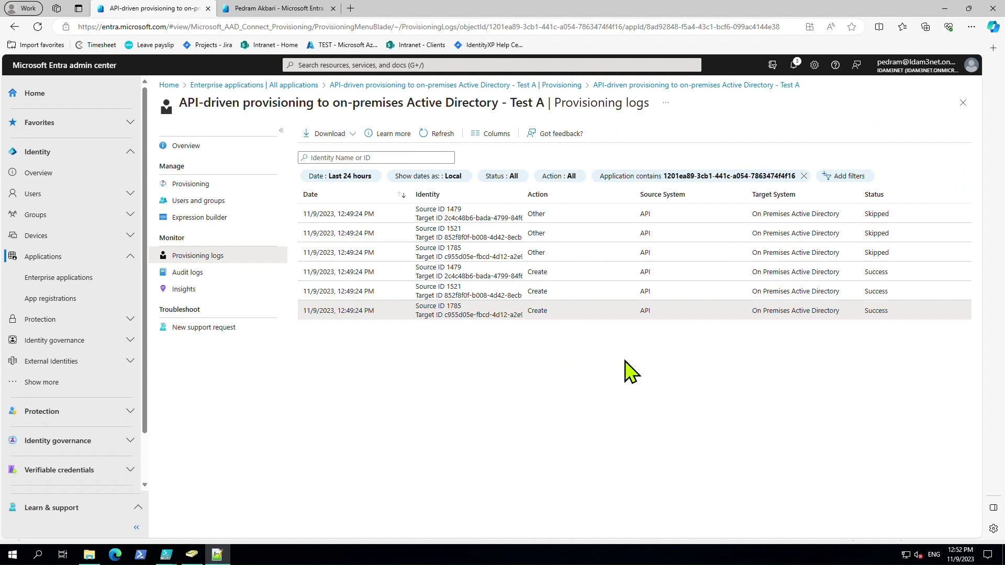
- Open the Provision API urn:ietf:params:scim:schemas:extension:enterprise:2.0:Users mapping and review its attribute mappings, including userPrincipalName
{"action": "left_click", "coordinate": [204, 195]}
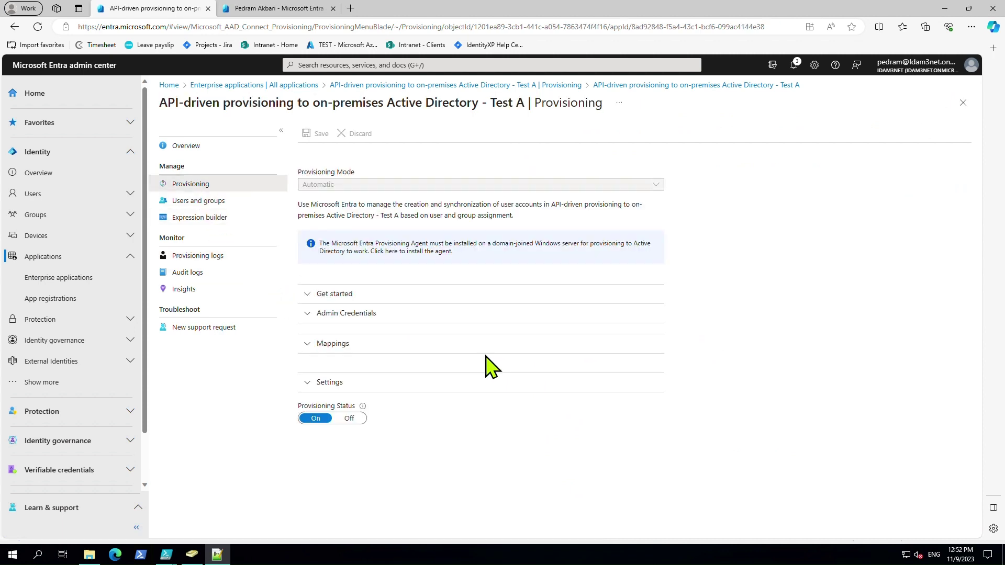
{"action": "left_click", "coordinate": [328, 344]}
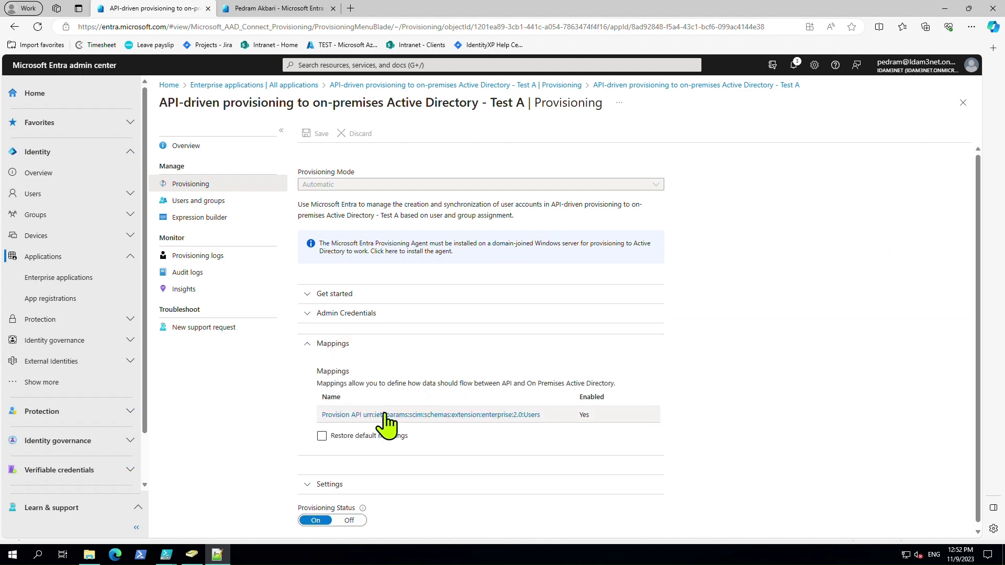
{"action": "left_click", "coordinate": [454, 426]}
{"action": "scroll", "coordinate": [593, 473], "scroll_direction": "down", "scroll_amount": 5}
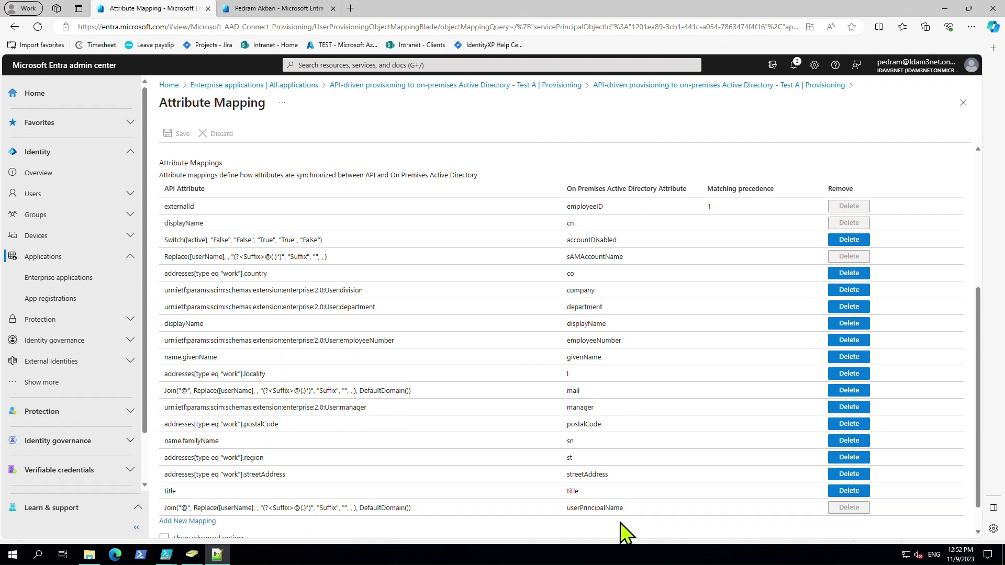
{"action": "left_click_drag", "start_coordinate": [626, 509], "coordinate": [557, 508]}
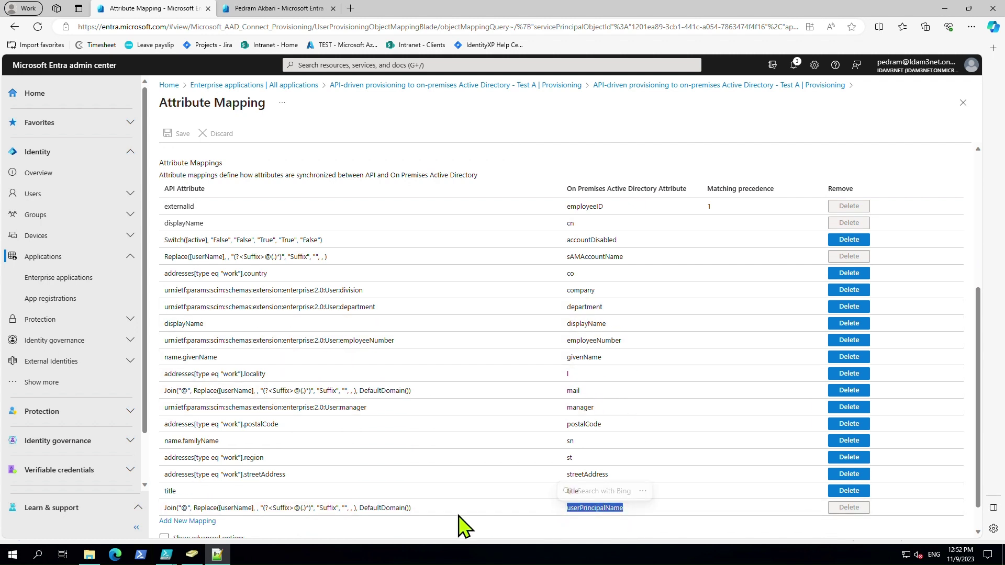
{"action": "scroll", "coordinate": [459, 386], "scroll_direction": "up", "scroll_amount": 3}
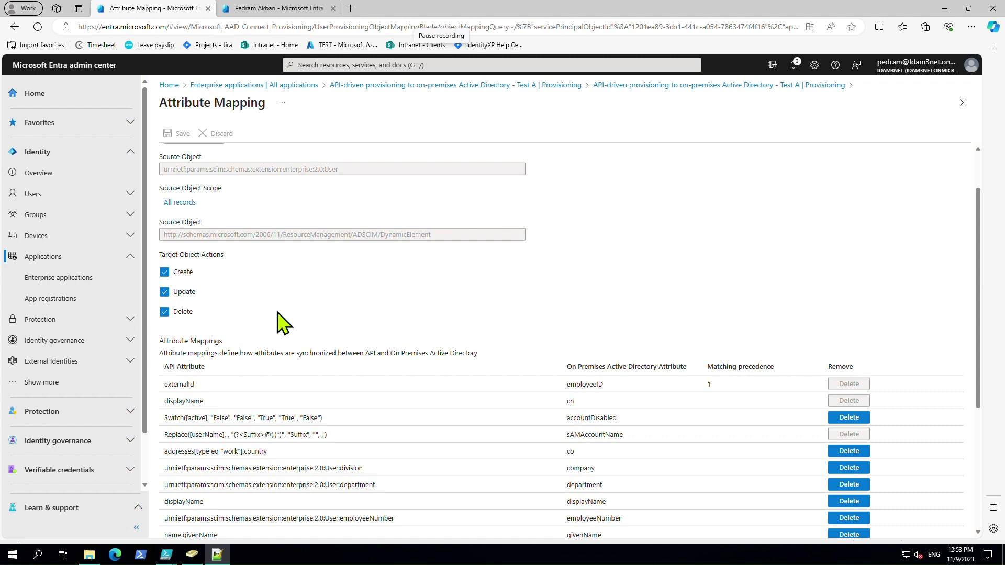
{"action": "left_click_drag", "start_coordinate": [223, 340], "coordinate": [162, 340]}
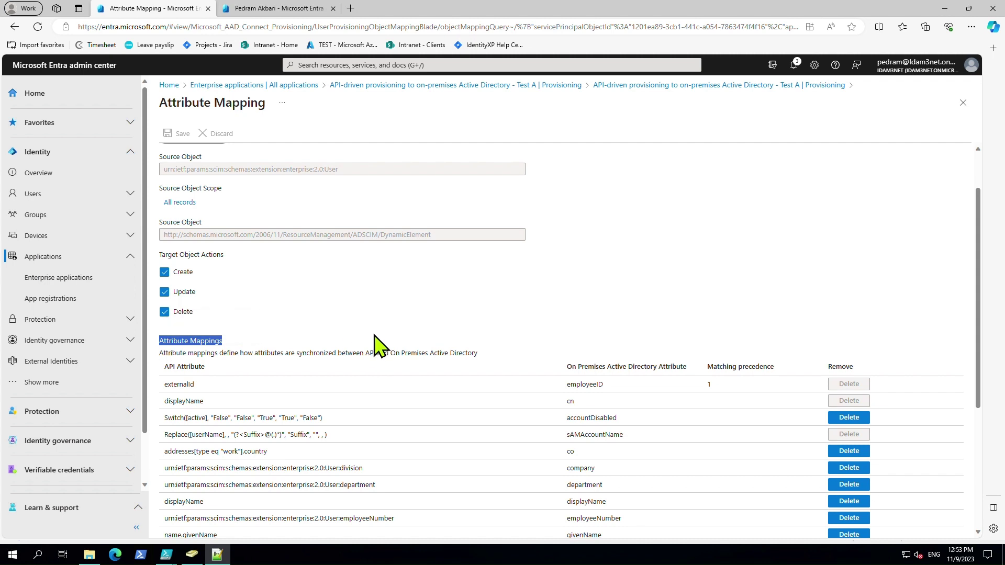